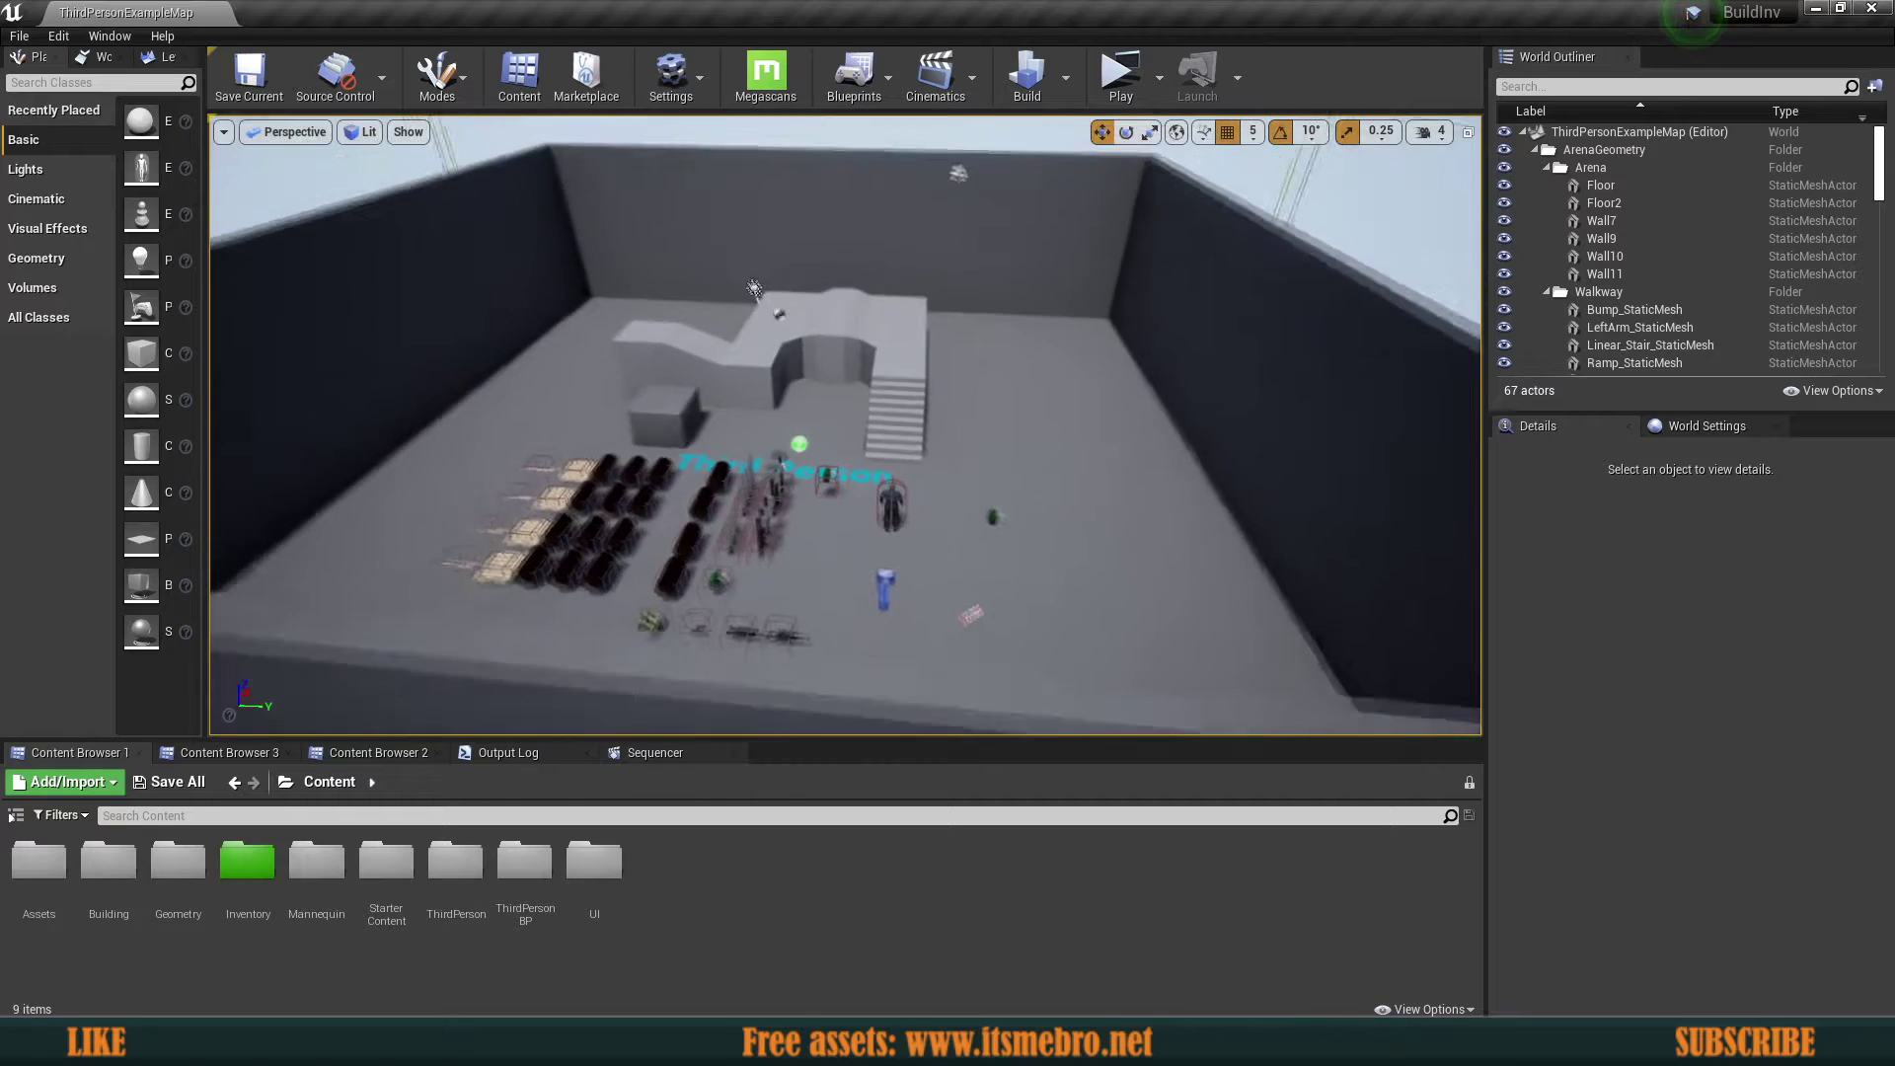
Open the project's engine Collision settings.
mouse_move(1041, 478)
right_mouse_down()
mouse_move(1076, 477)
mouse_move(1040, 478)
right_mouse_up()
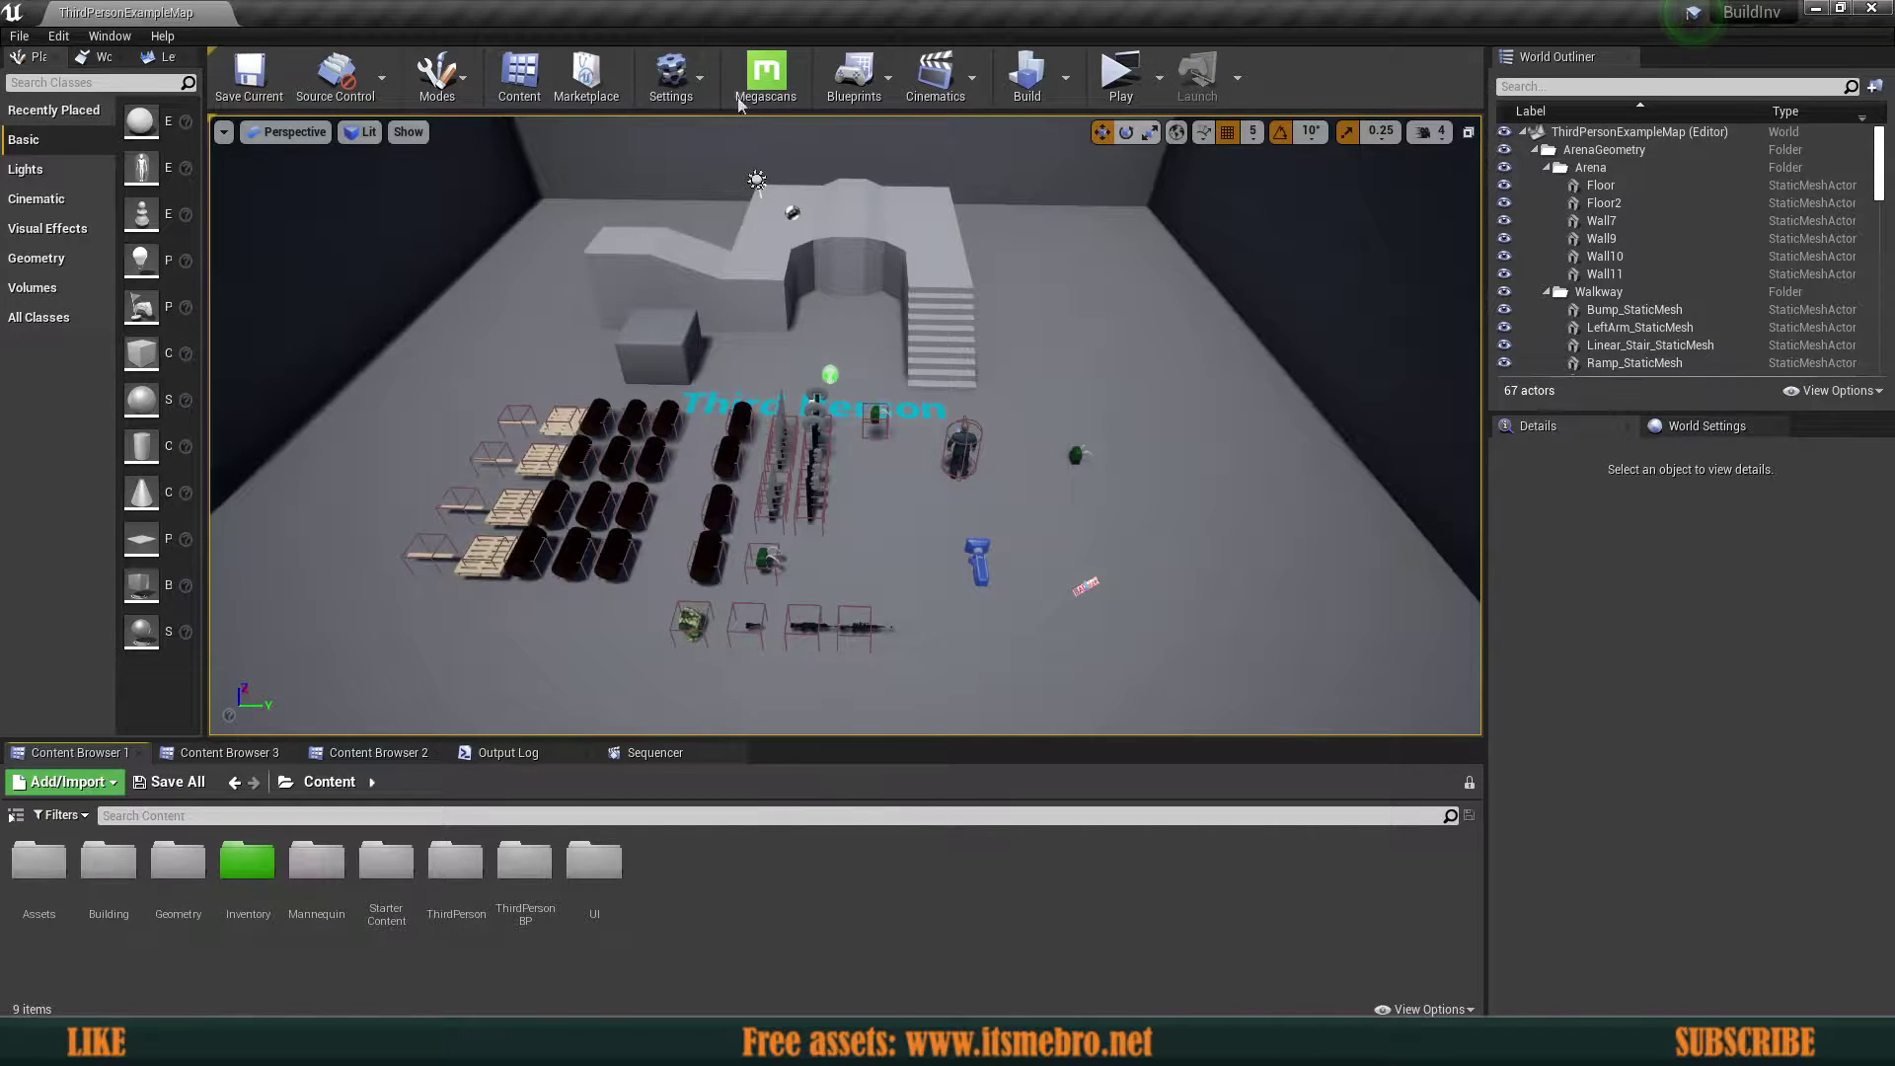
left_click(671, 77)
left_click(705, 158)
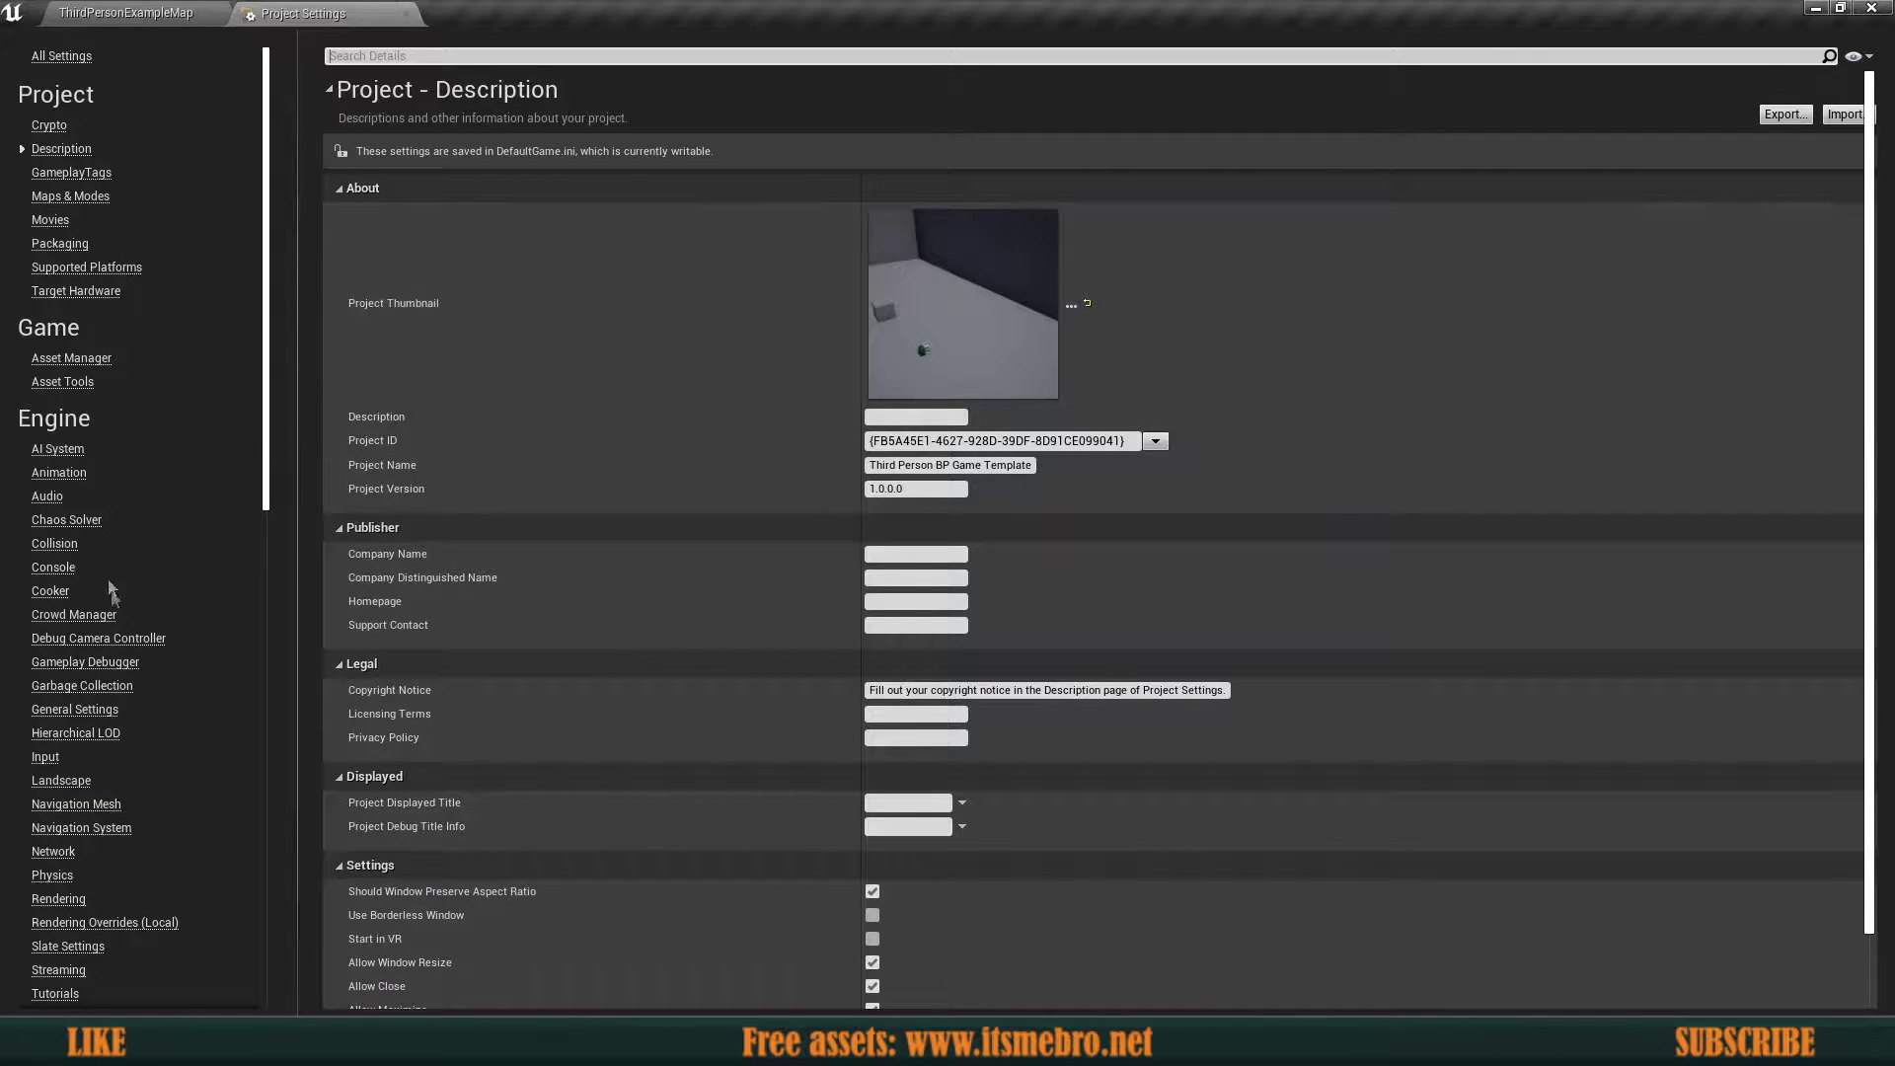
left_click(45, 757)
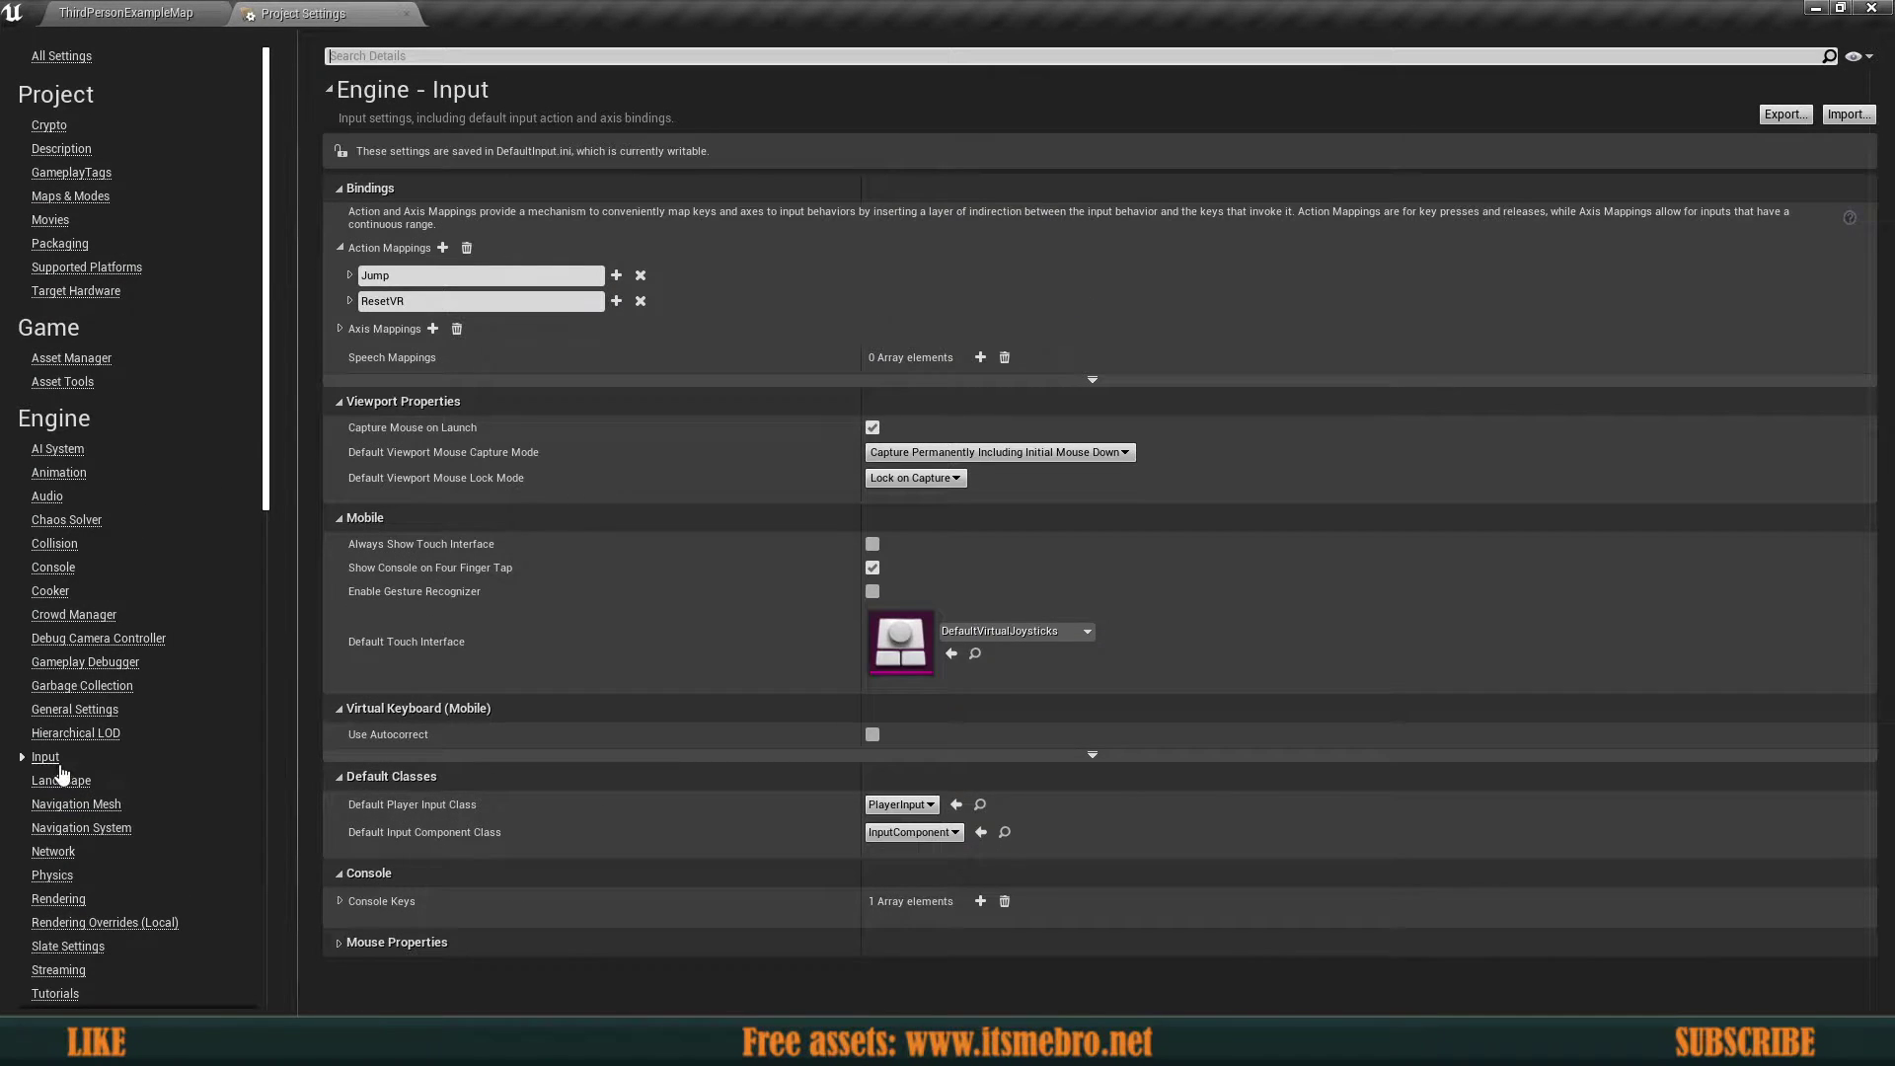
left_click(55, 544)
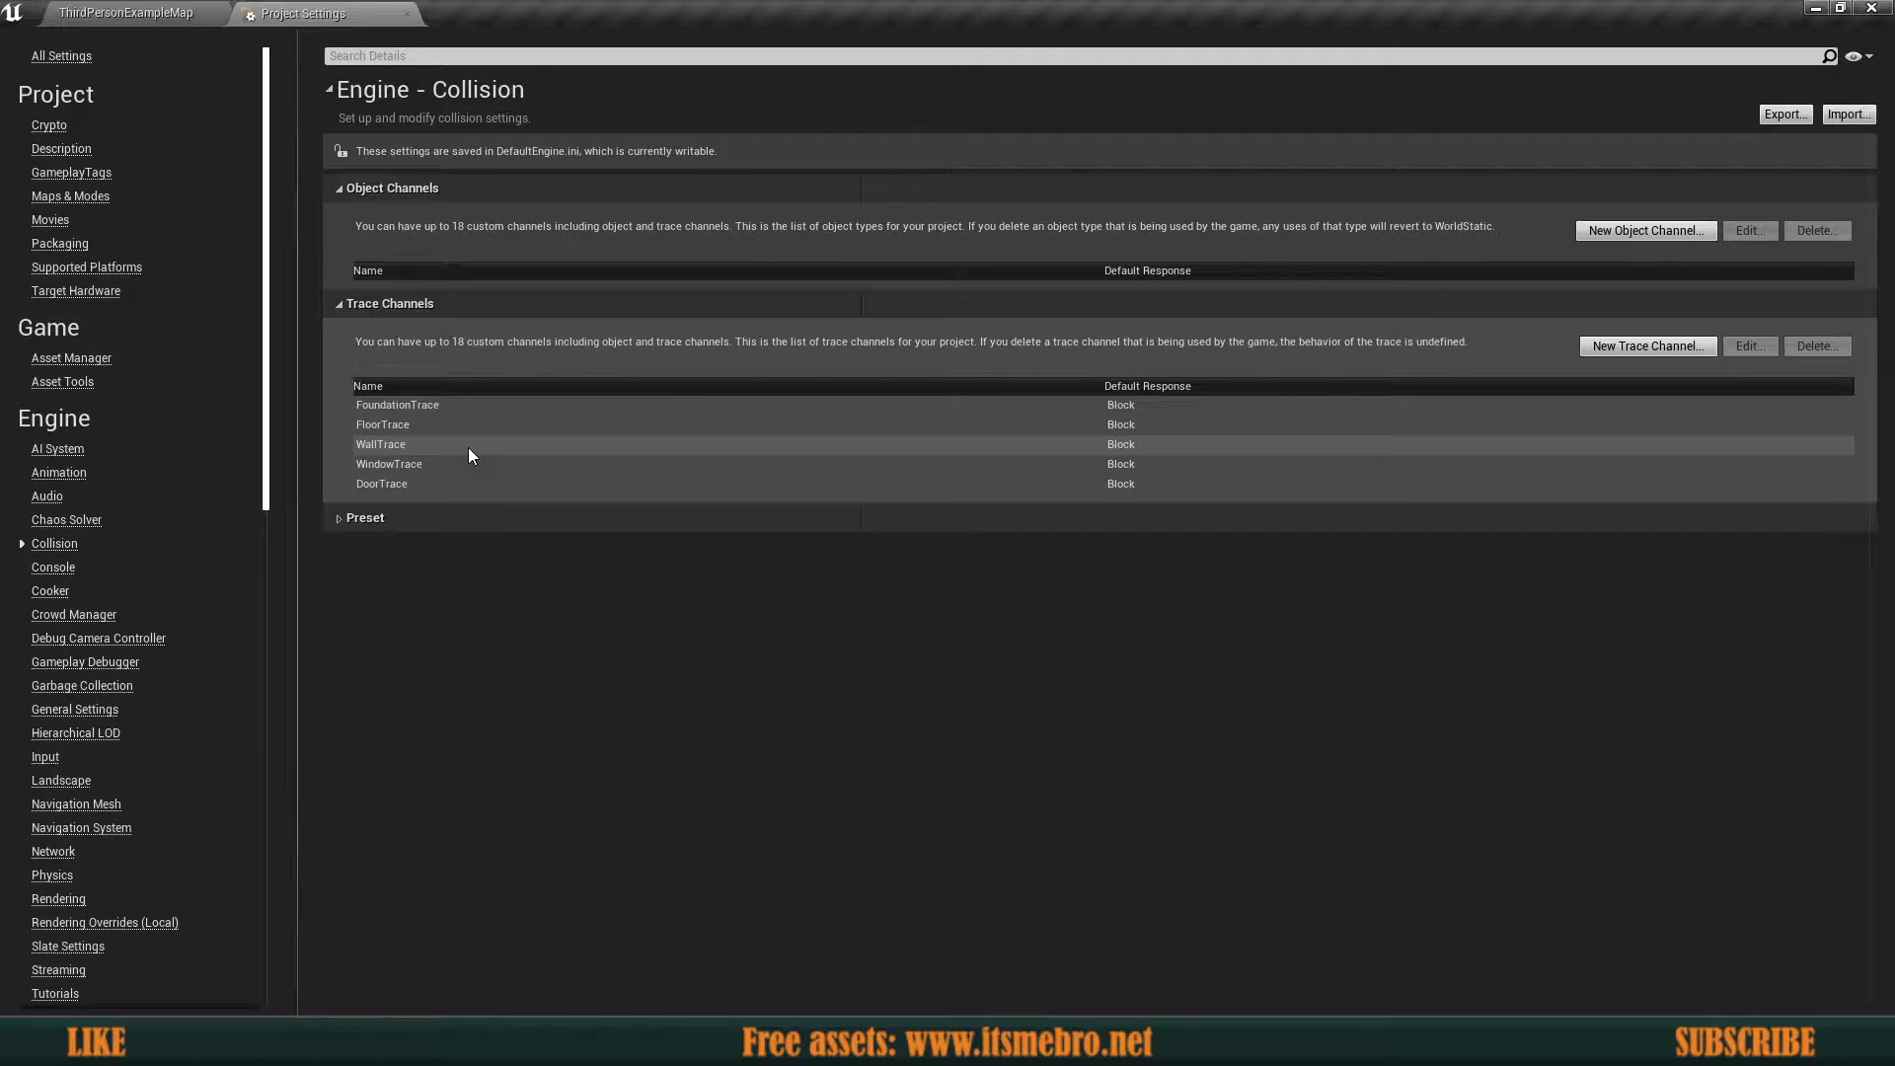
Create a trace channel named BuildArea with its default response set to Ignore.
left_click(1644, 347)
left_click(995, 496)
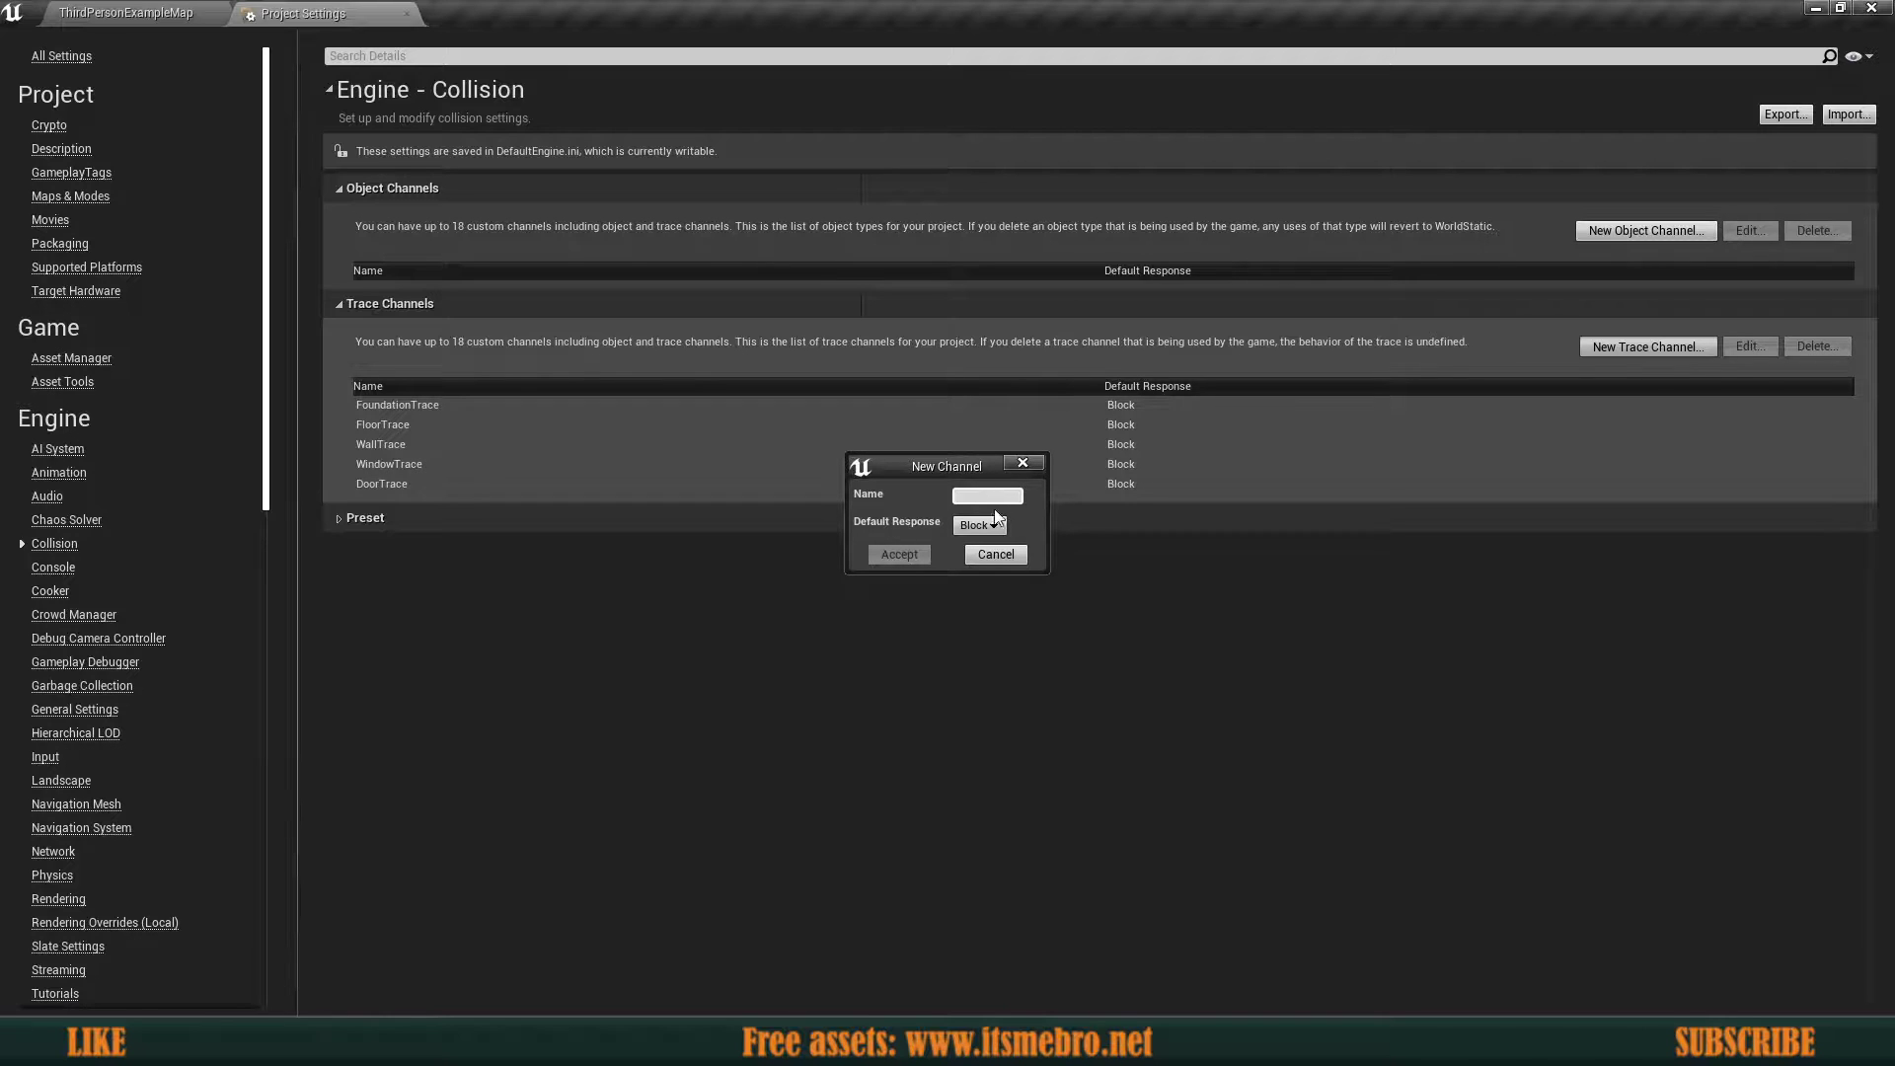
left_click(969, 543)
left_click(910, 563)
left_click(447, 503)
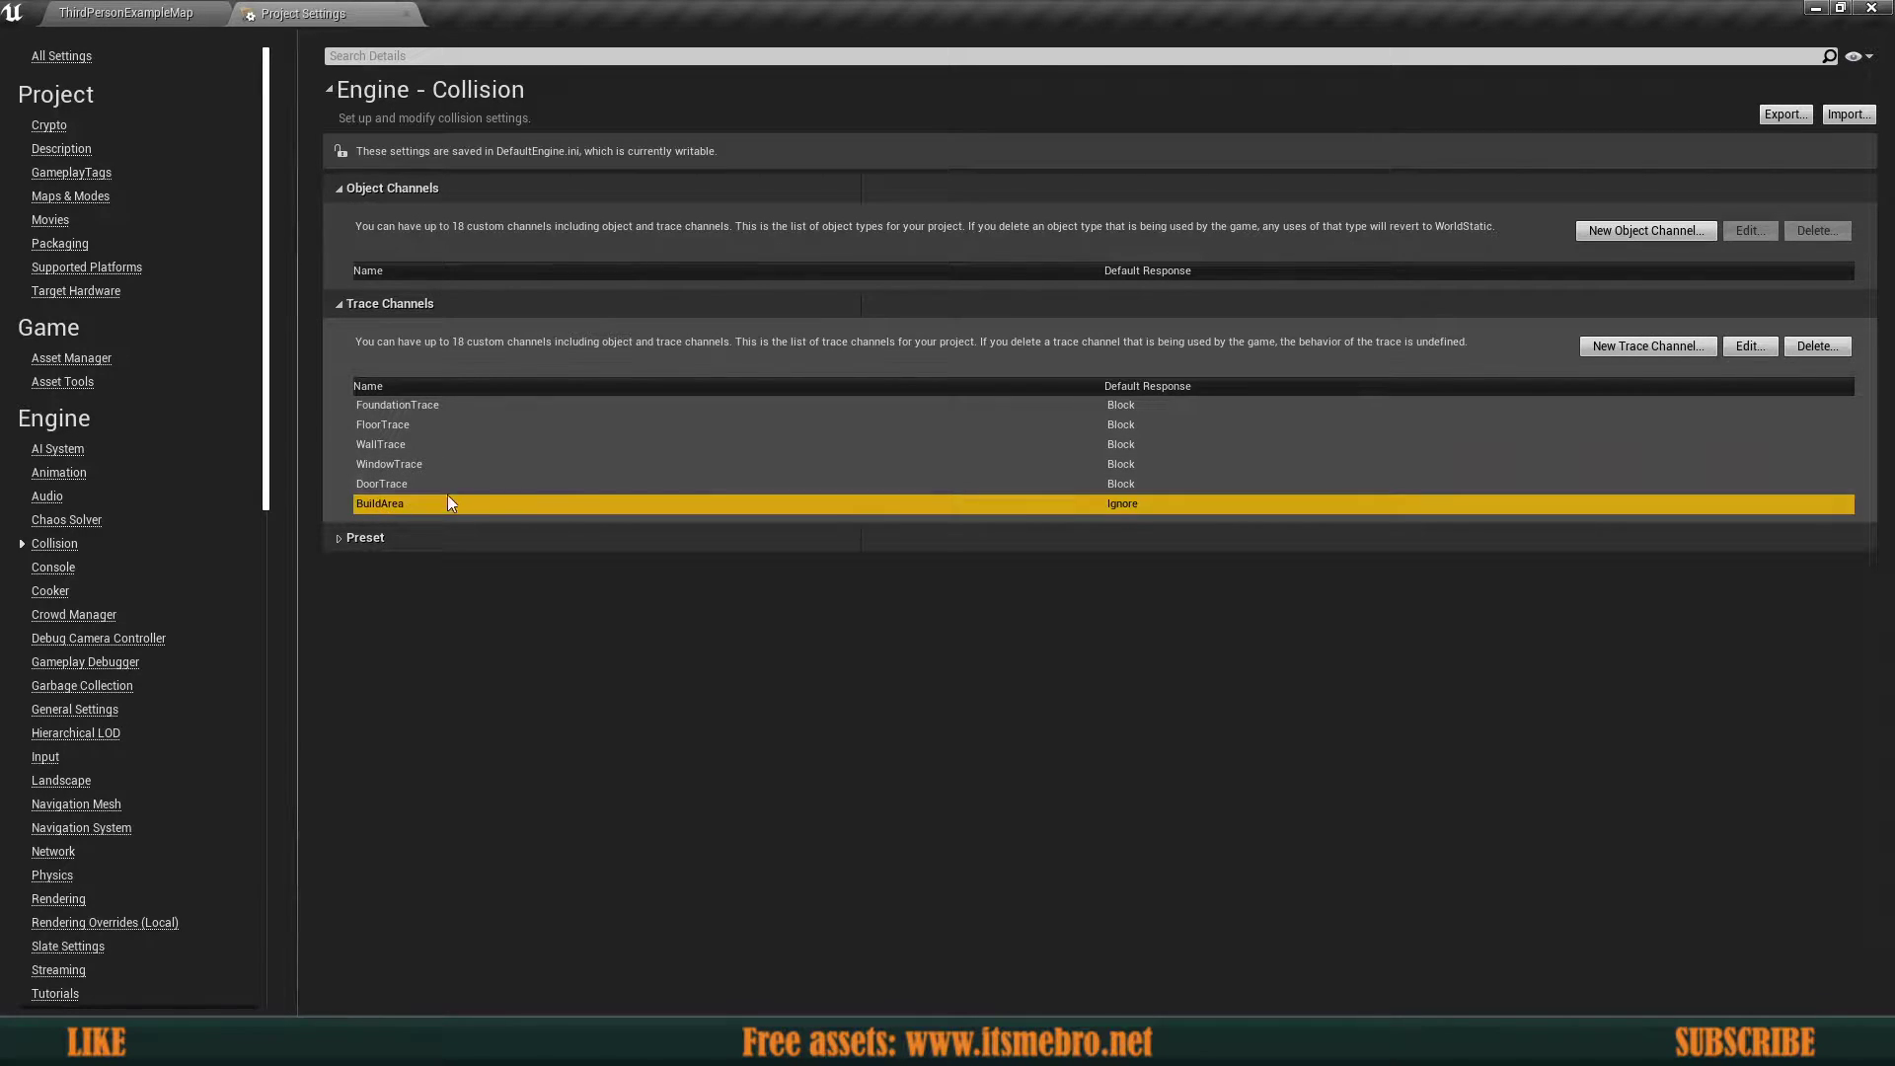
Create an Actor blueprint named AllowBuild in the Building folder and open it for editing.
left_click(406, 14)
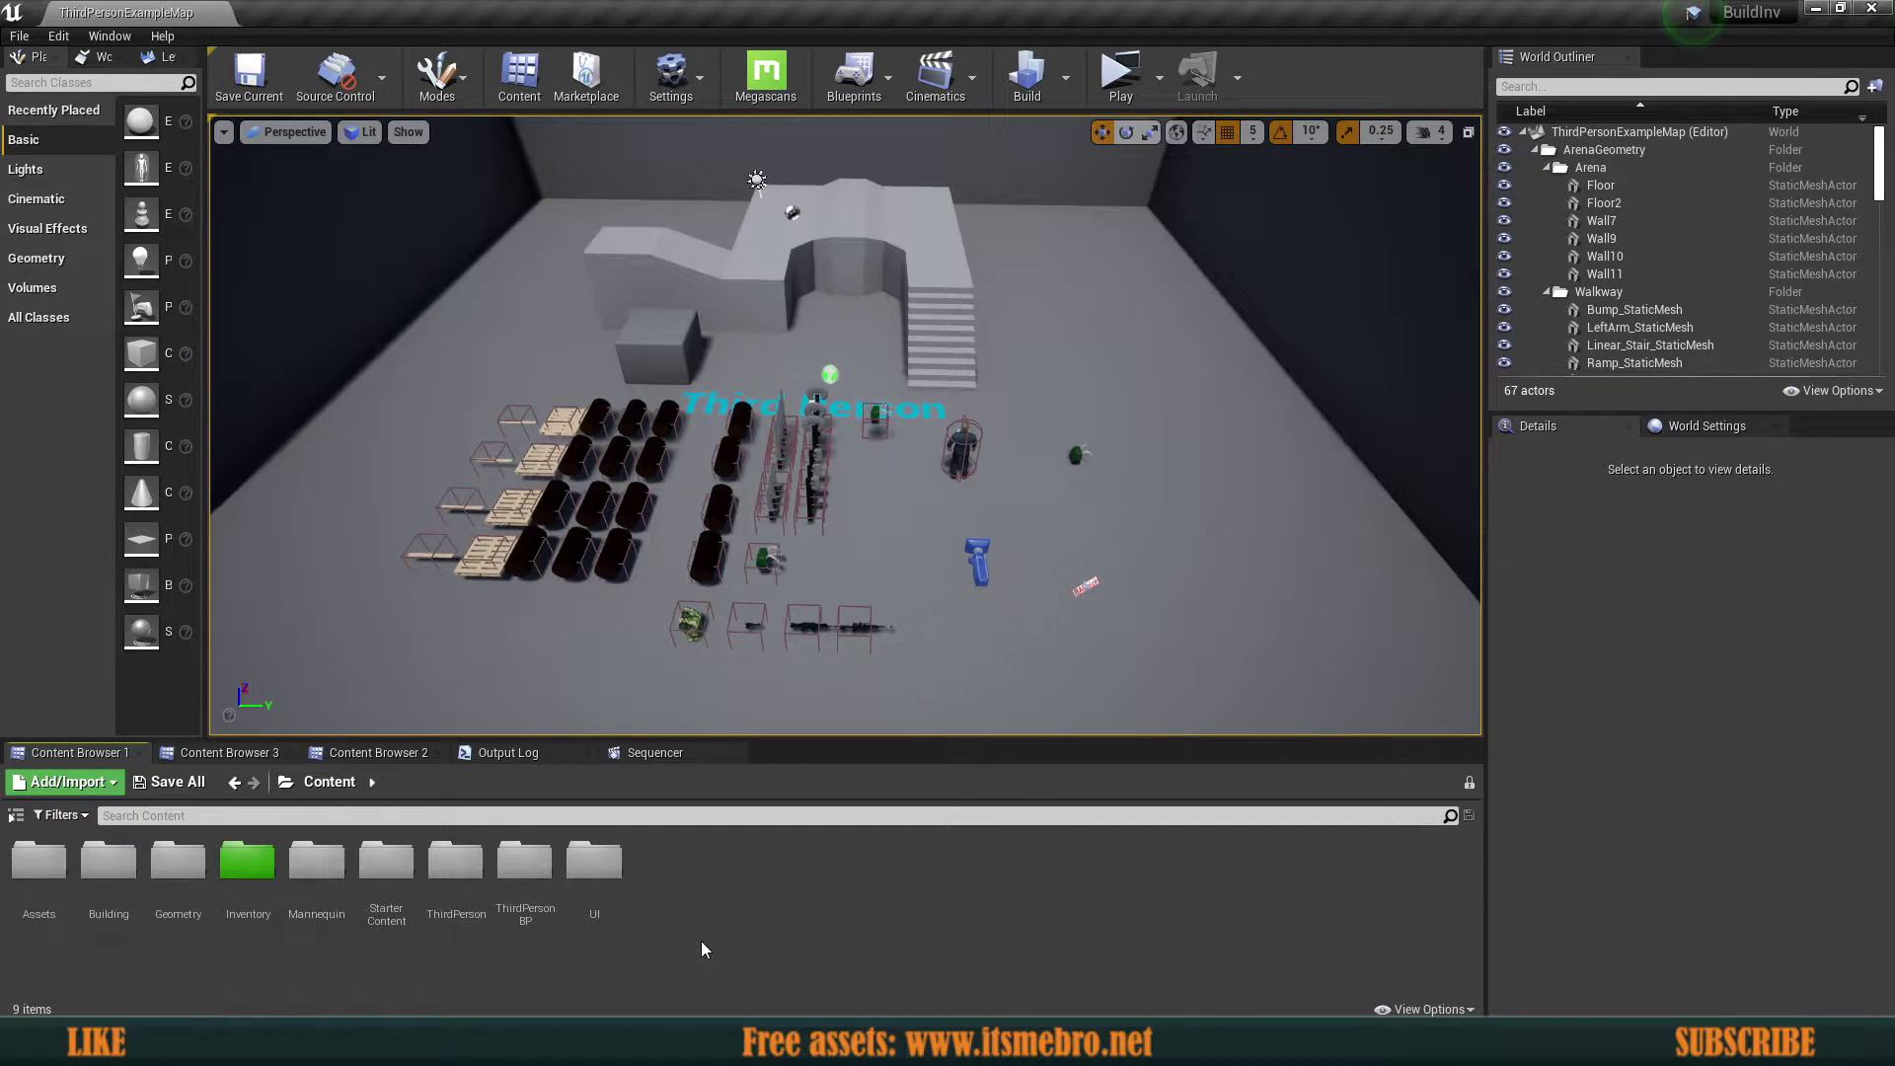
double_click(109, 866)
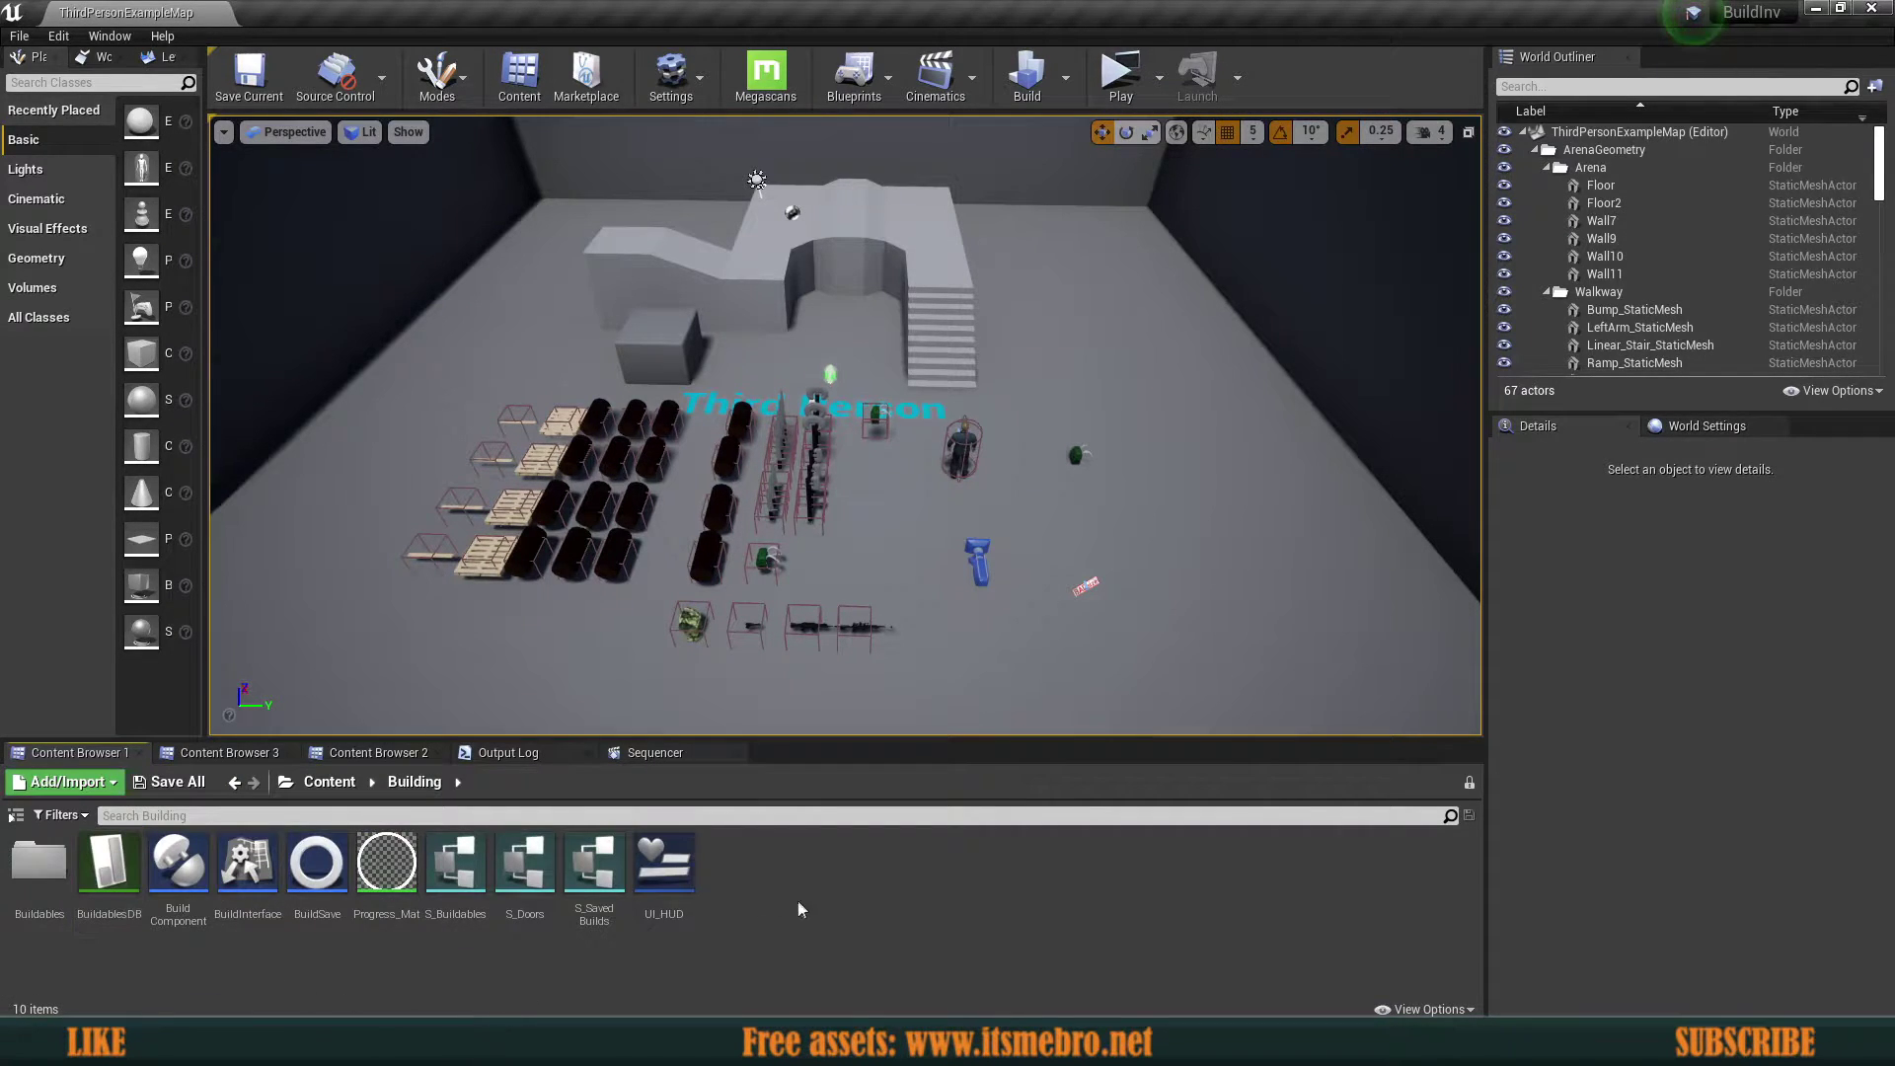
right_click(840, 909)
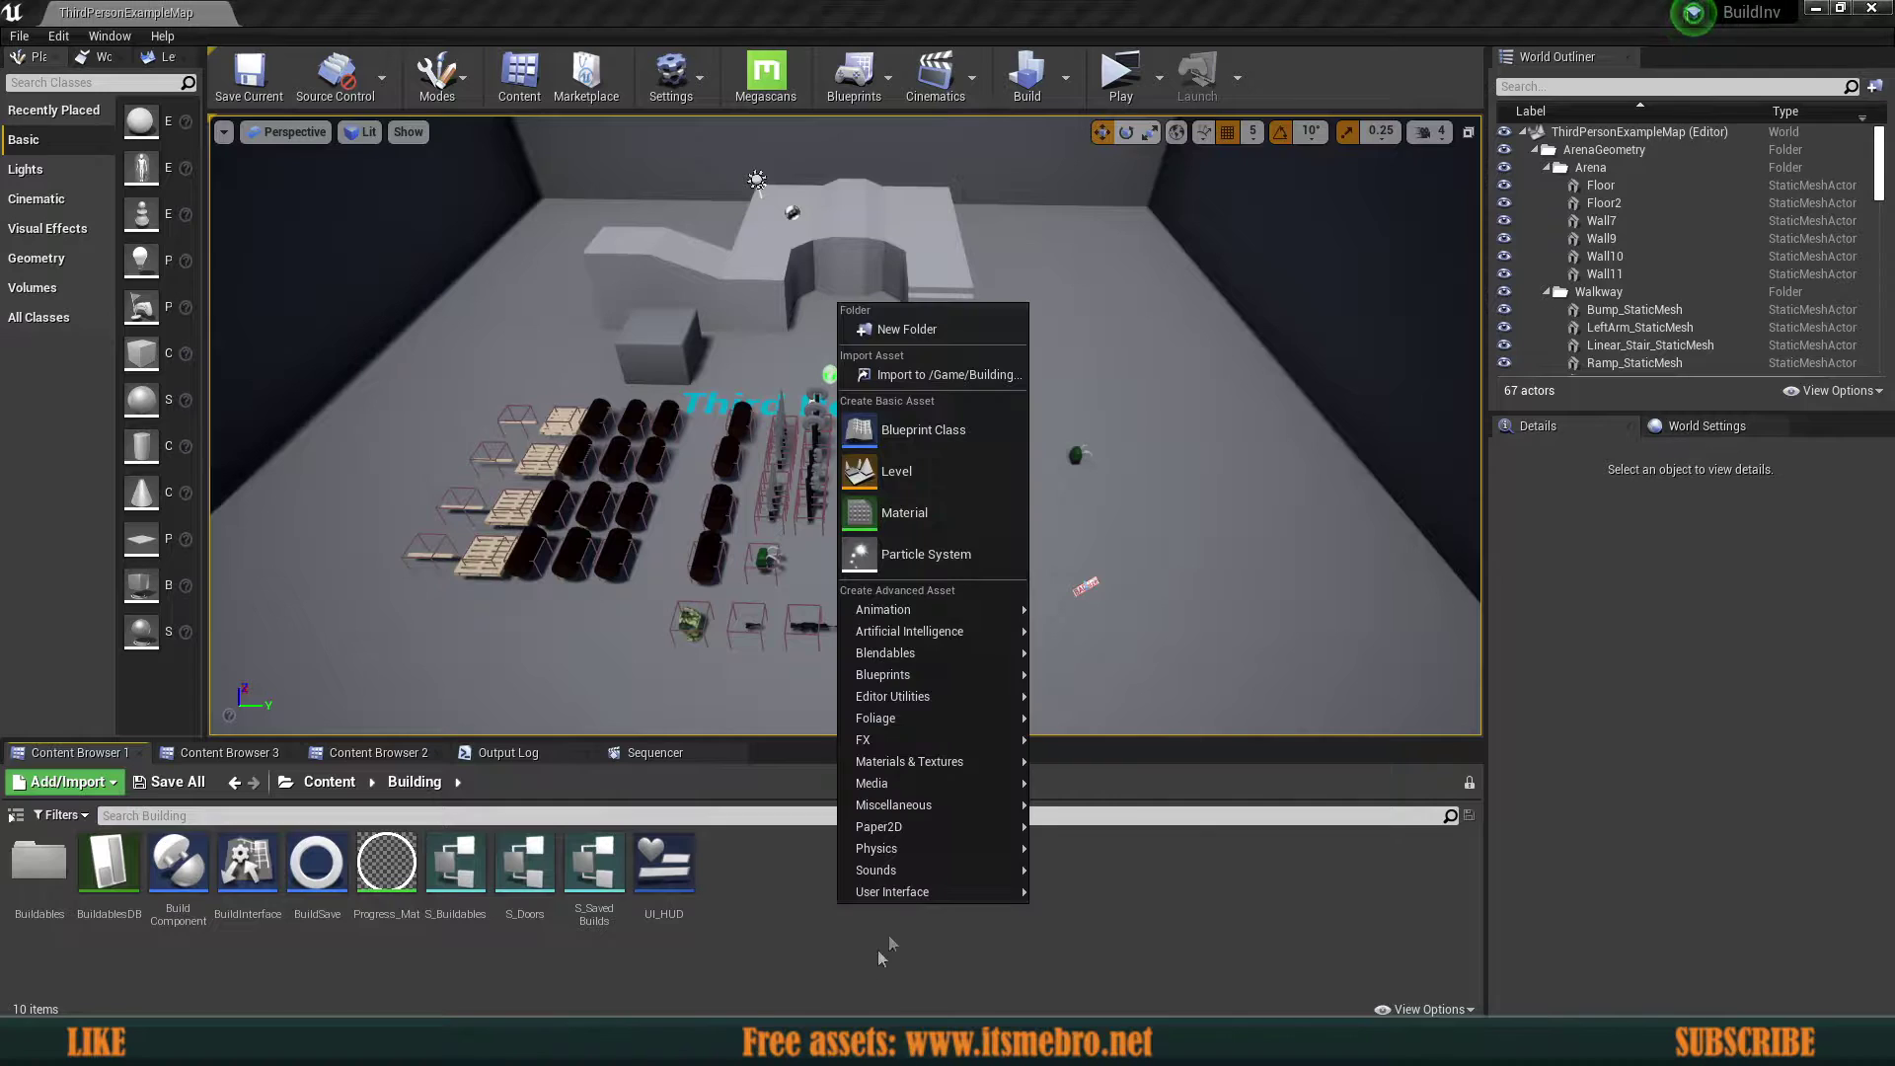
left_click(923, 430)
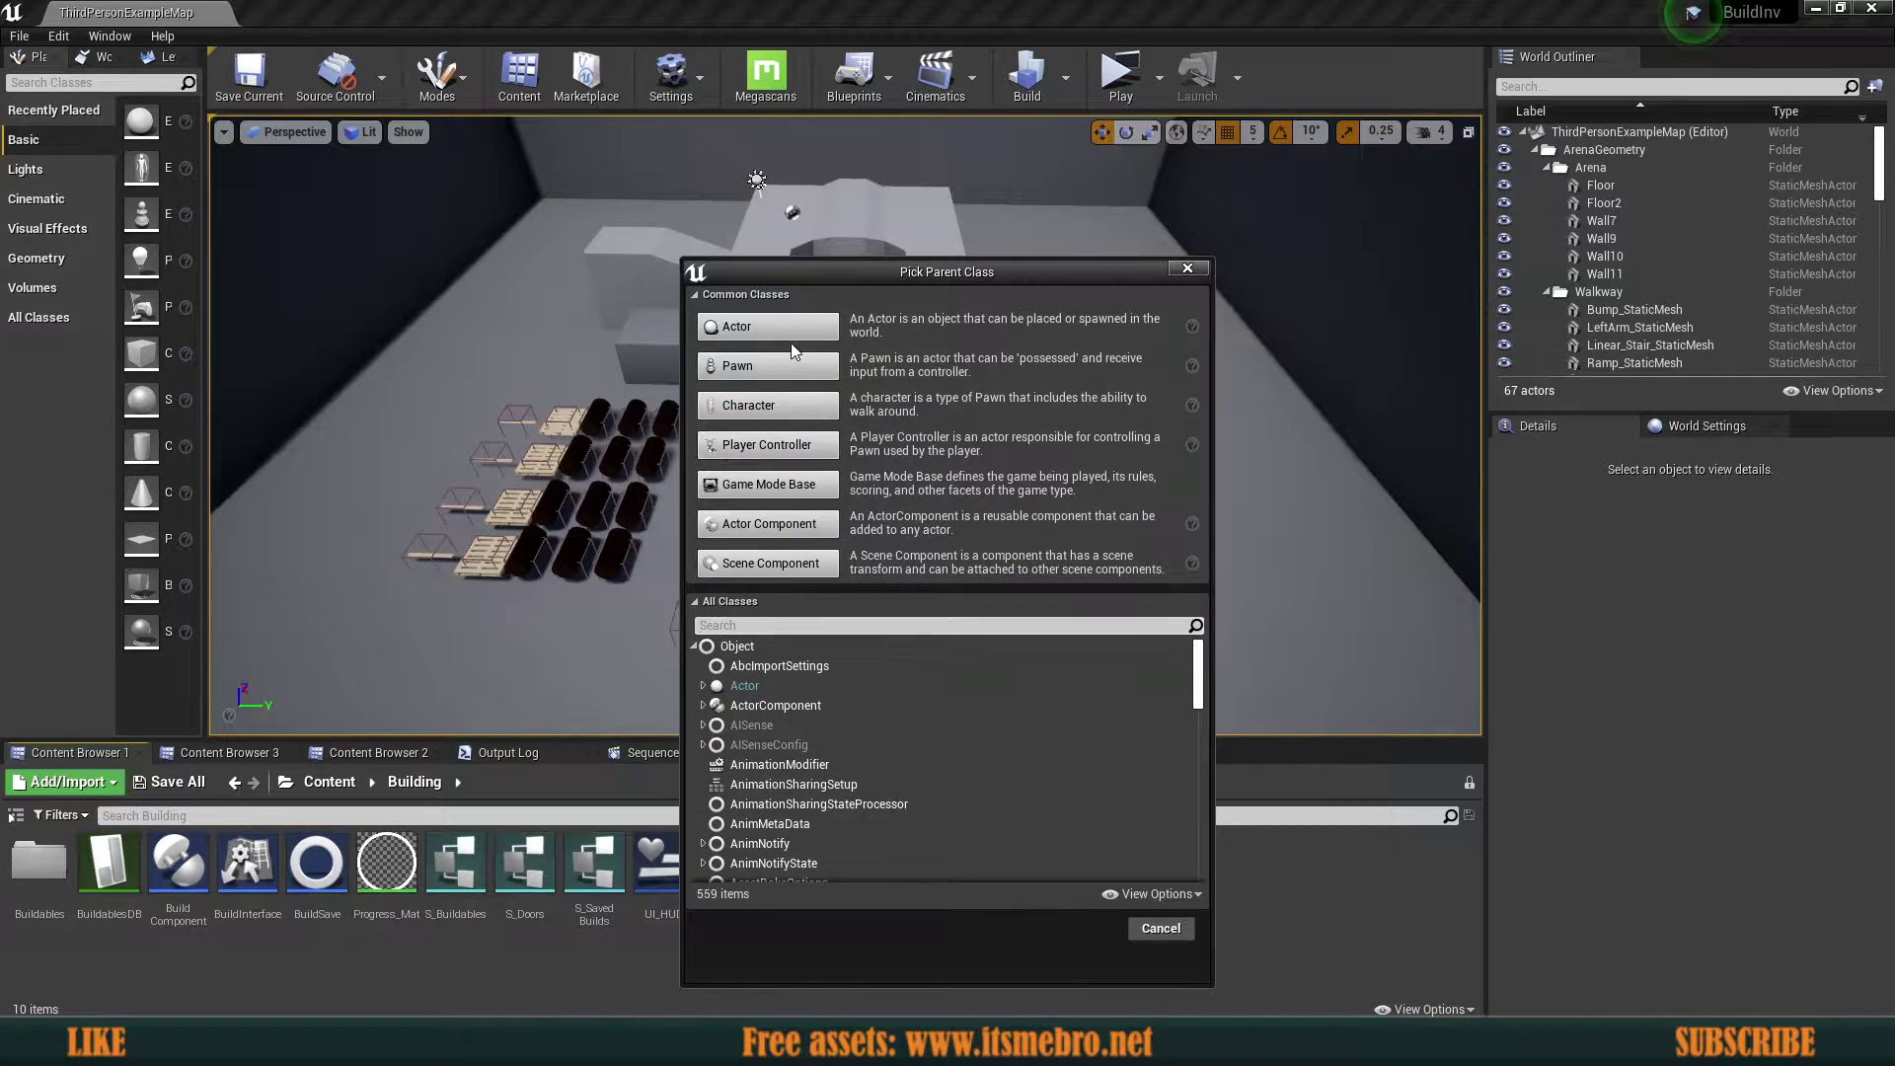
left_click(780, 334)
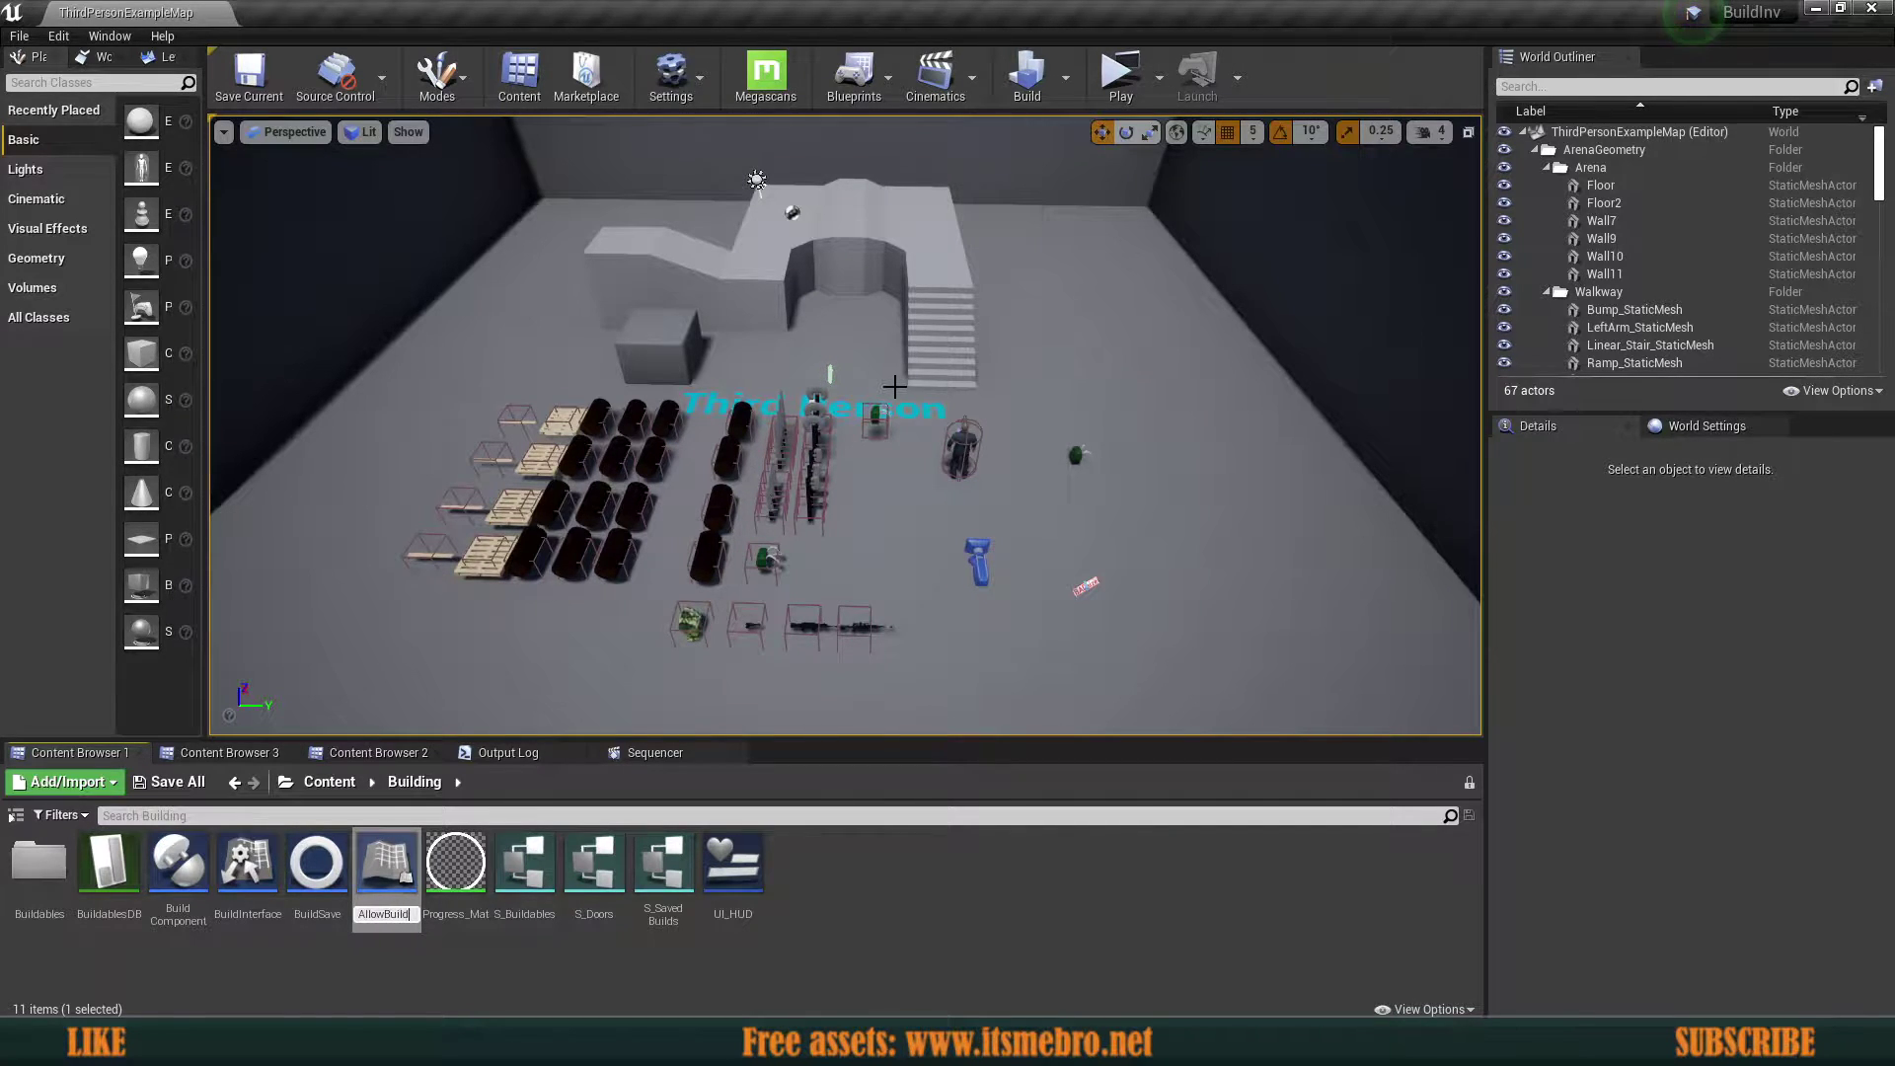
key("Return")
key("Return")
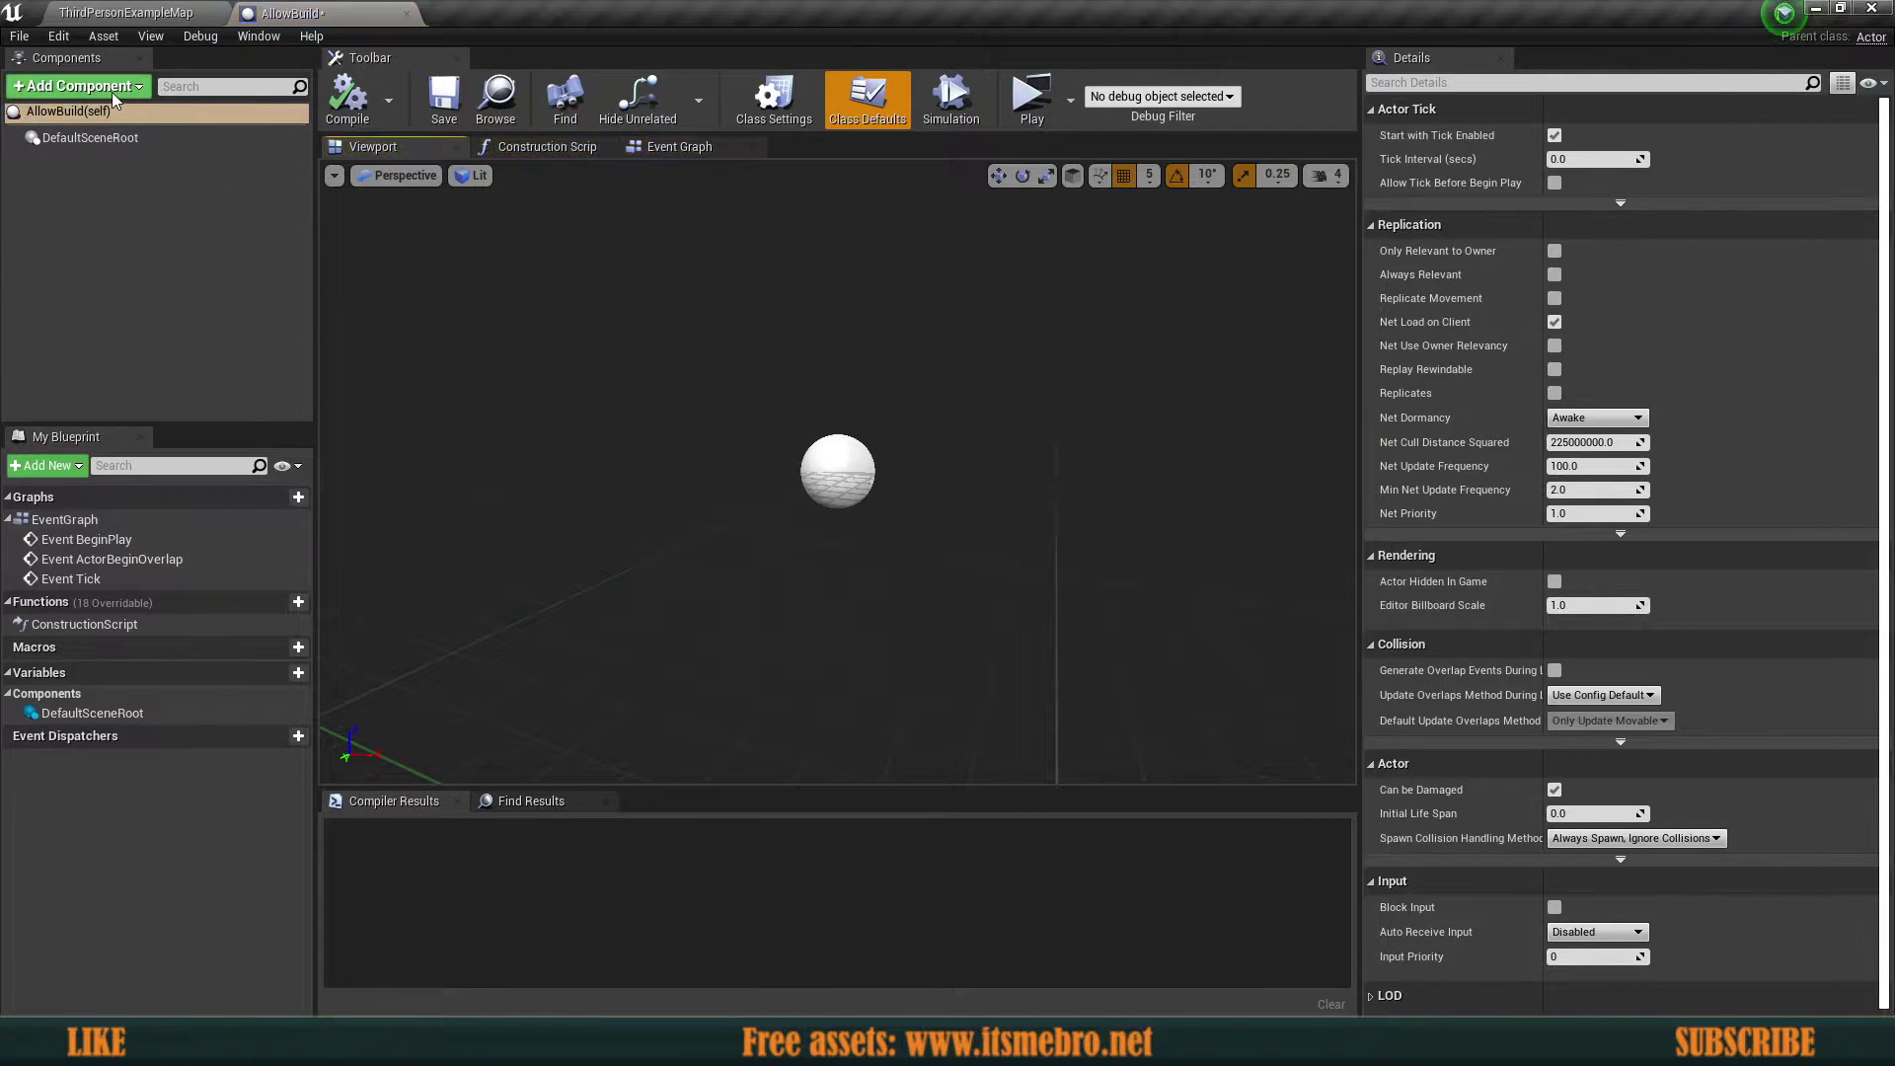
Add a Box Collision component to the AllowBuild blueprint.
left_click(110, 92)
type("box")
left_click(115, 151)
key("Return")
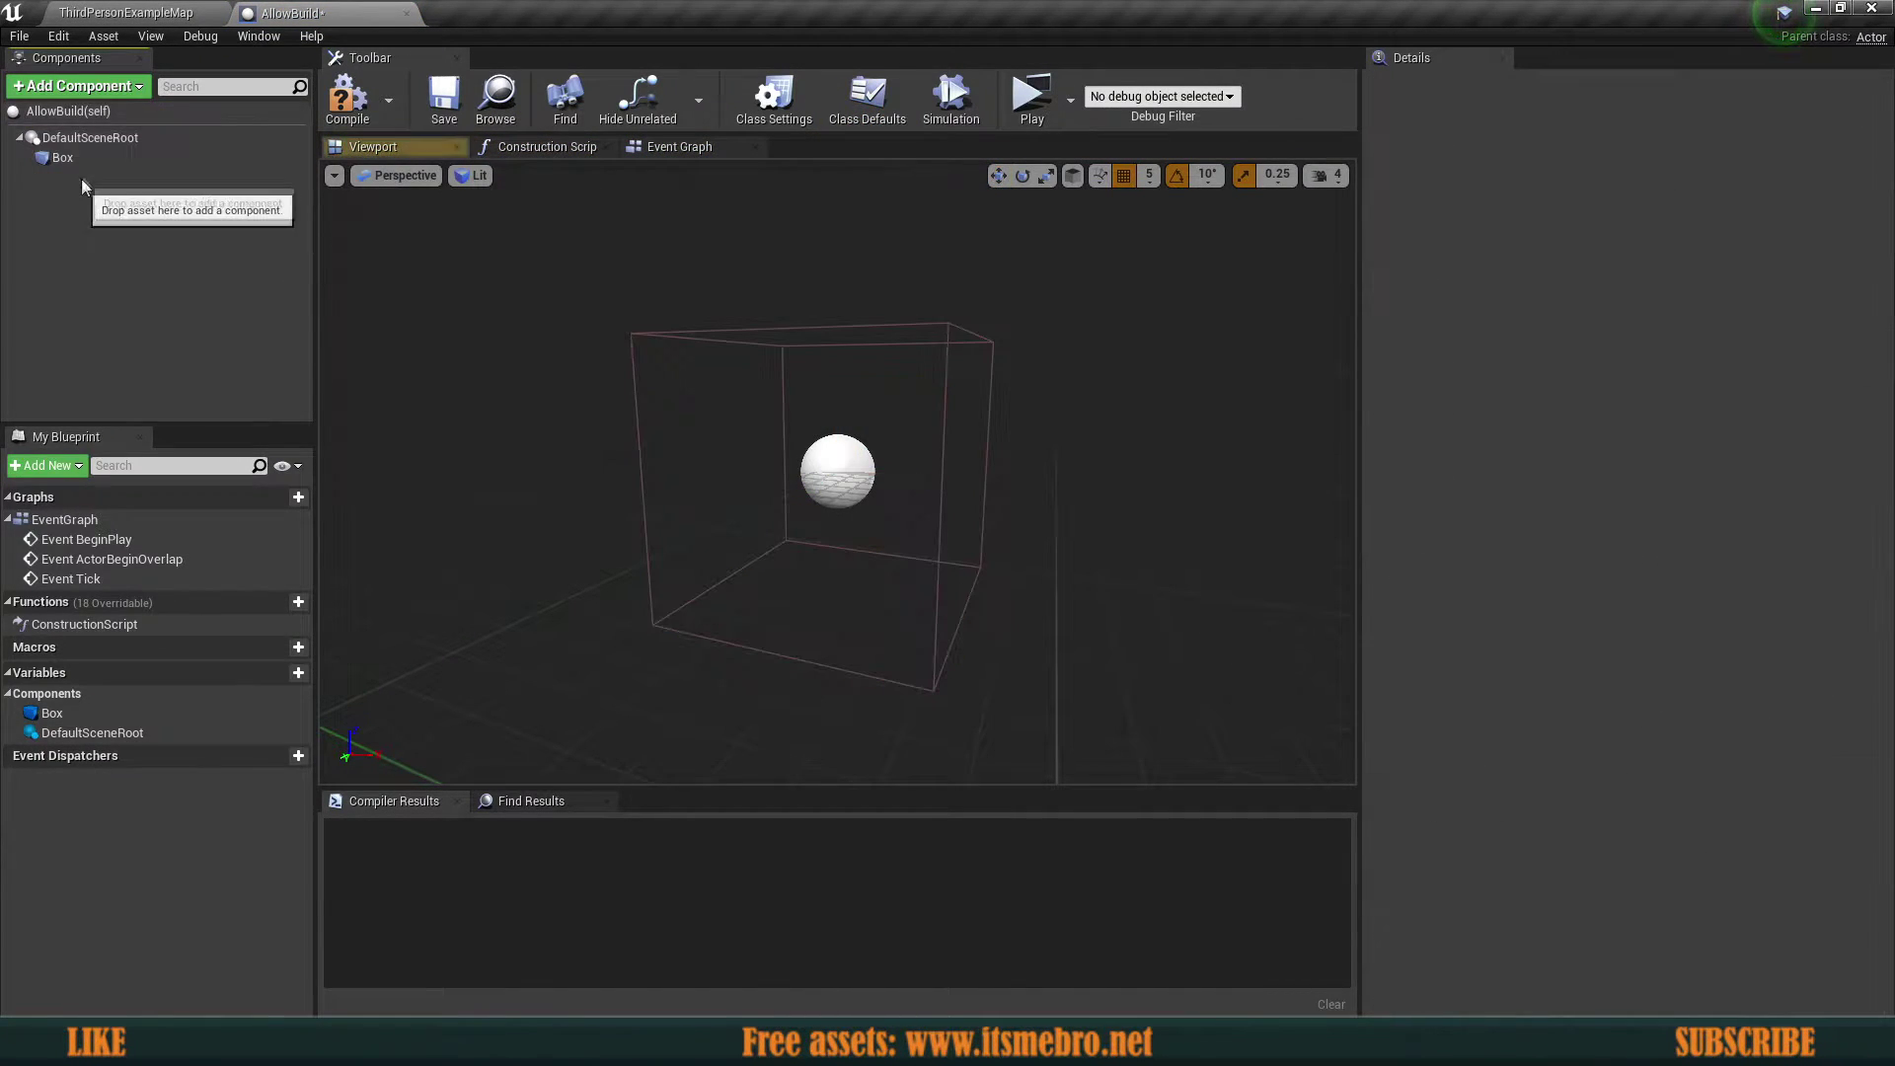
Set the box's shape color to pure green (0, 255, 0) and its line thickness to 2, and compile AllowBuild.
left_click(79, 164)
key("w")
mouse_move(681, 434)
right_mouse_down()
mouse_move(731, 513)
mouse_move(681, 435)
right_mouse_up()
key("s")
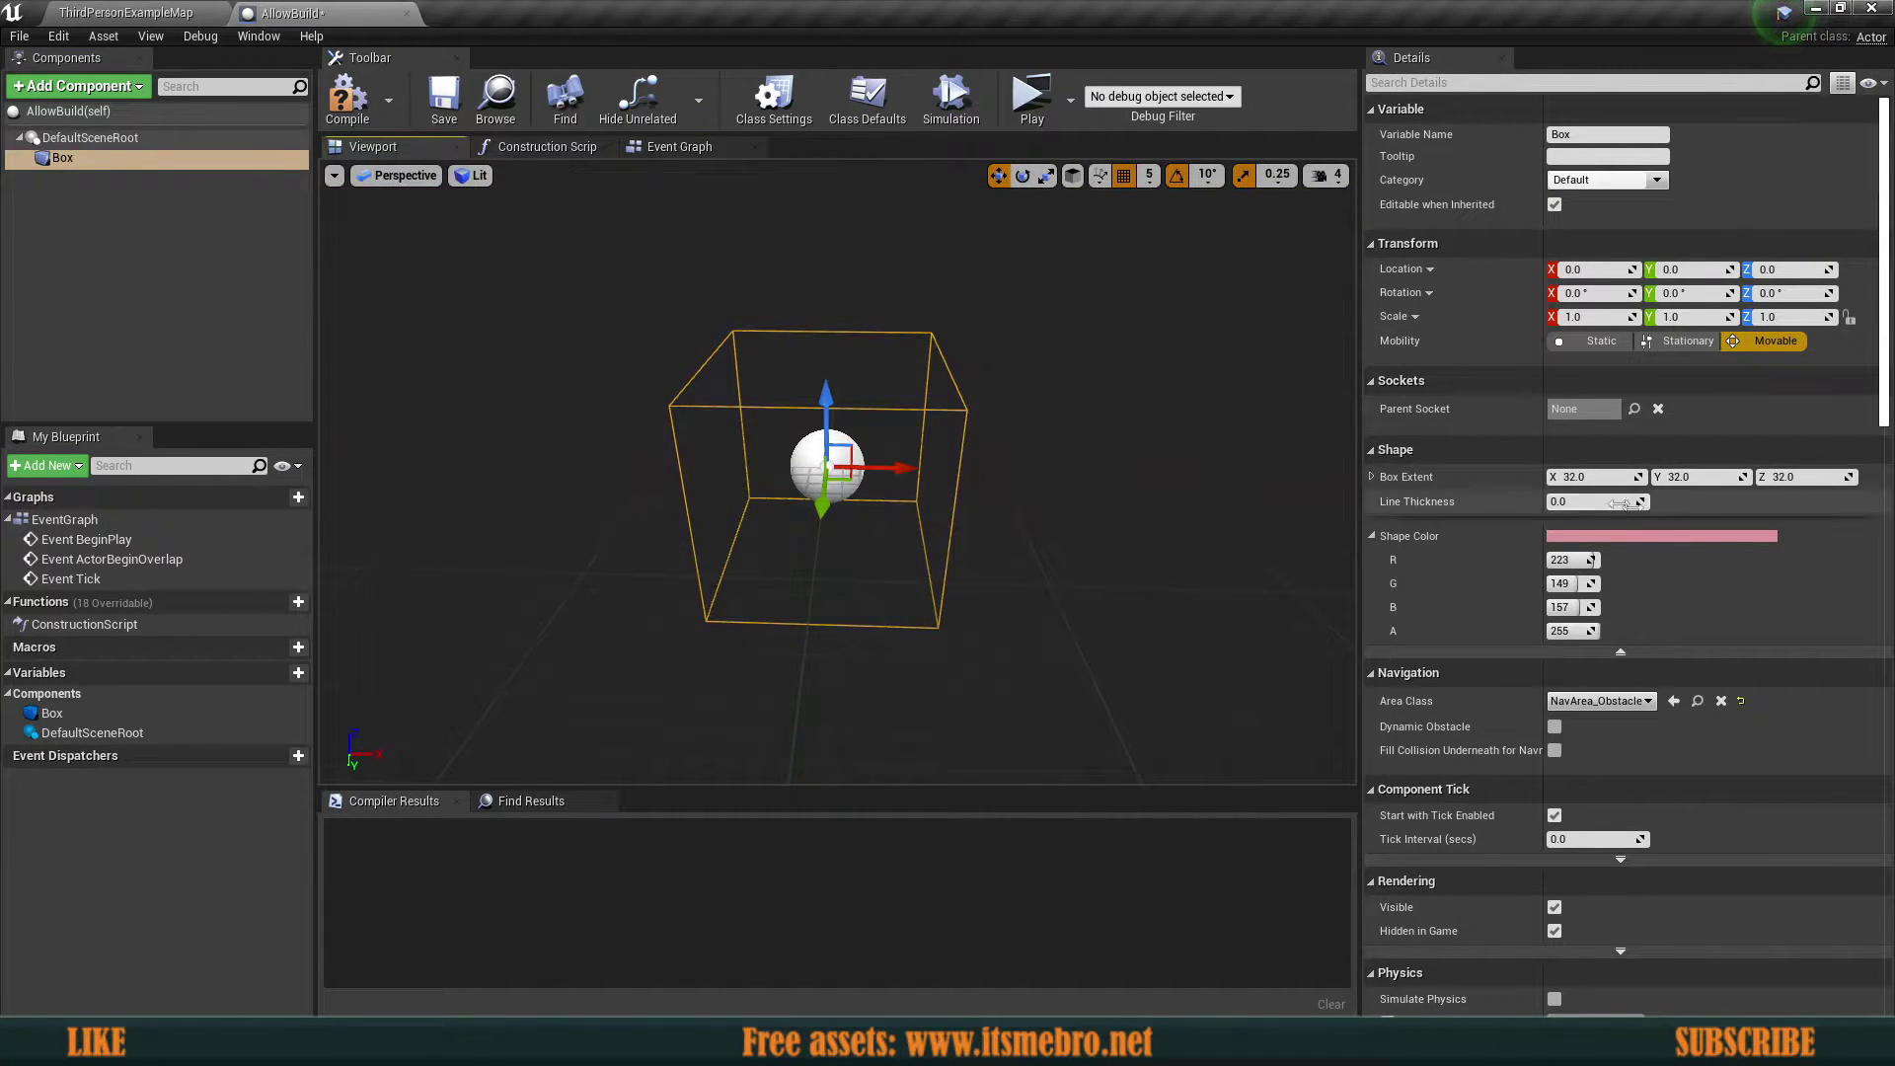
left_click(1614, 536)
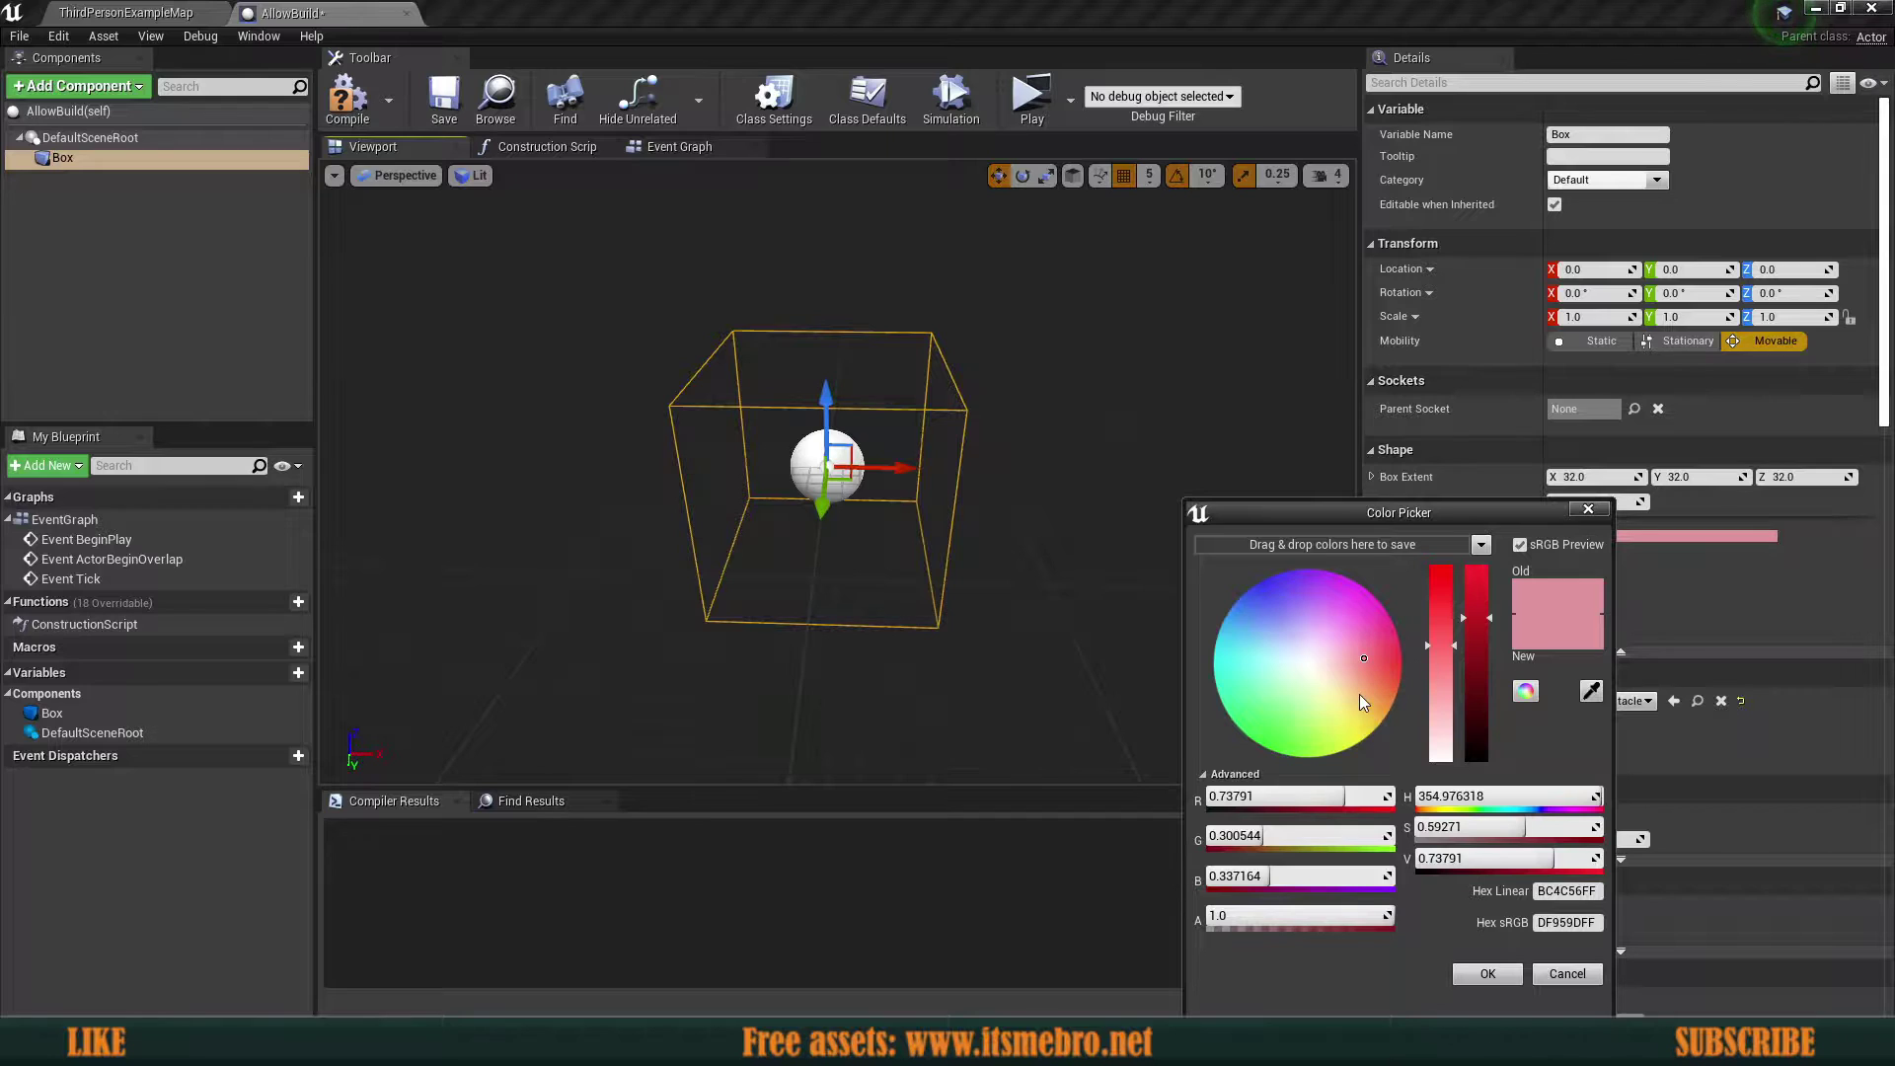
left_click_drag(1267, 881, 1210, 817)
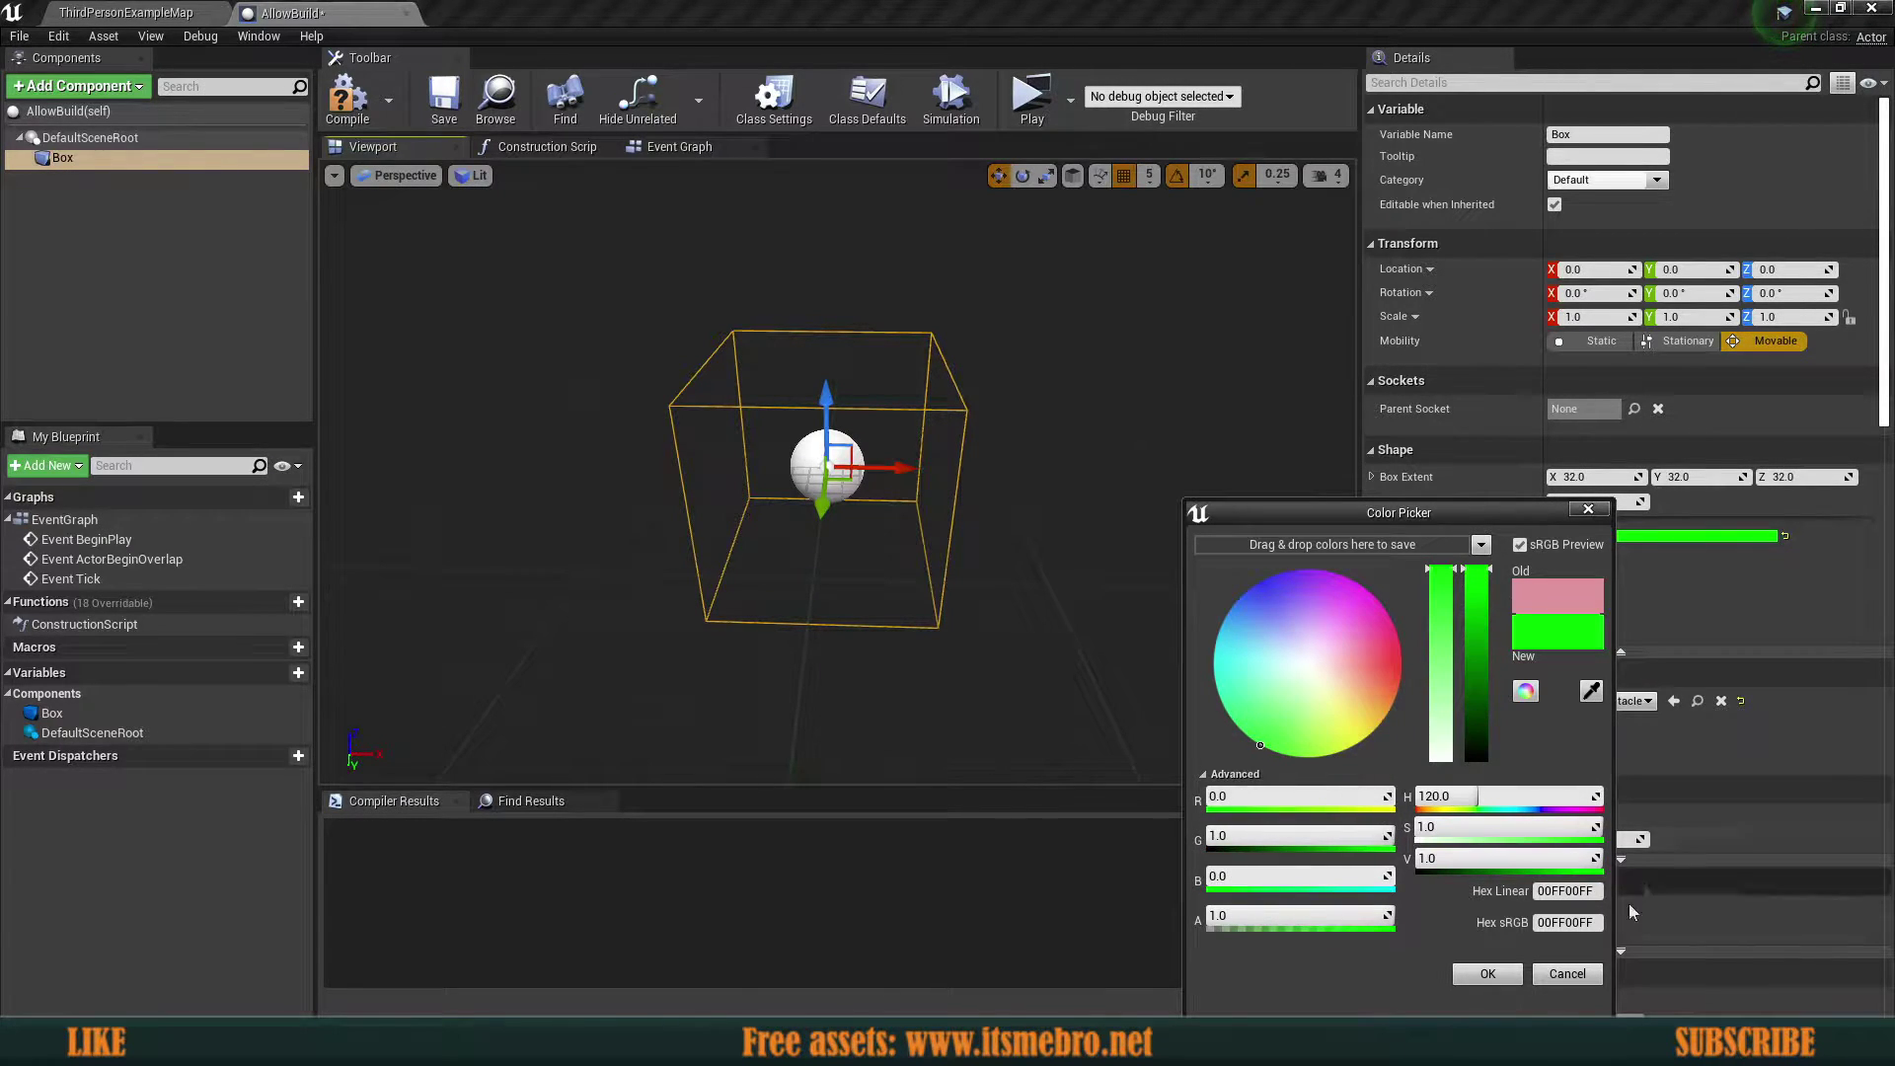
left_click(1487, 974)
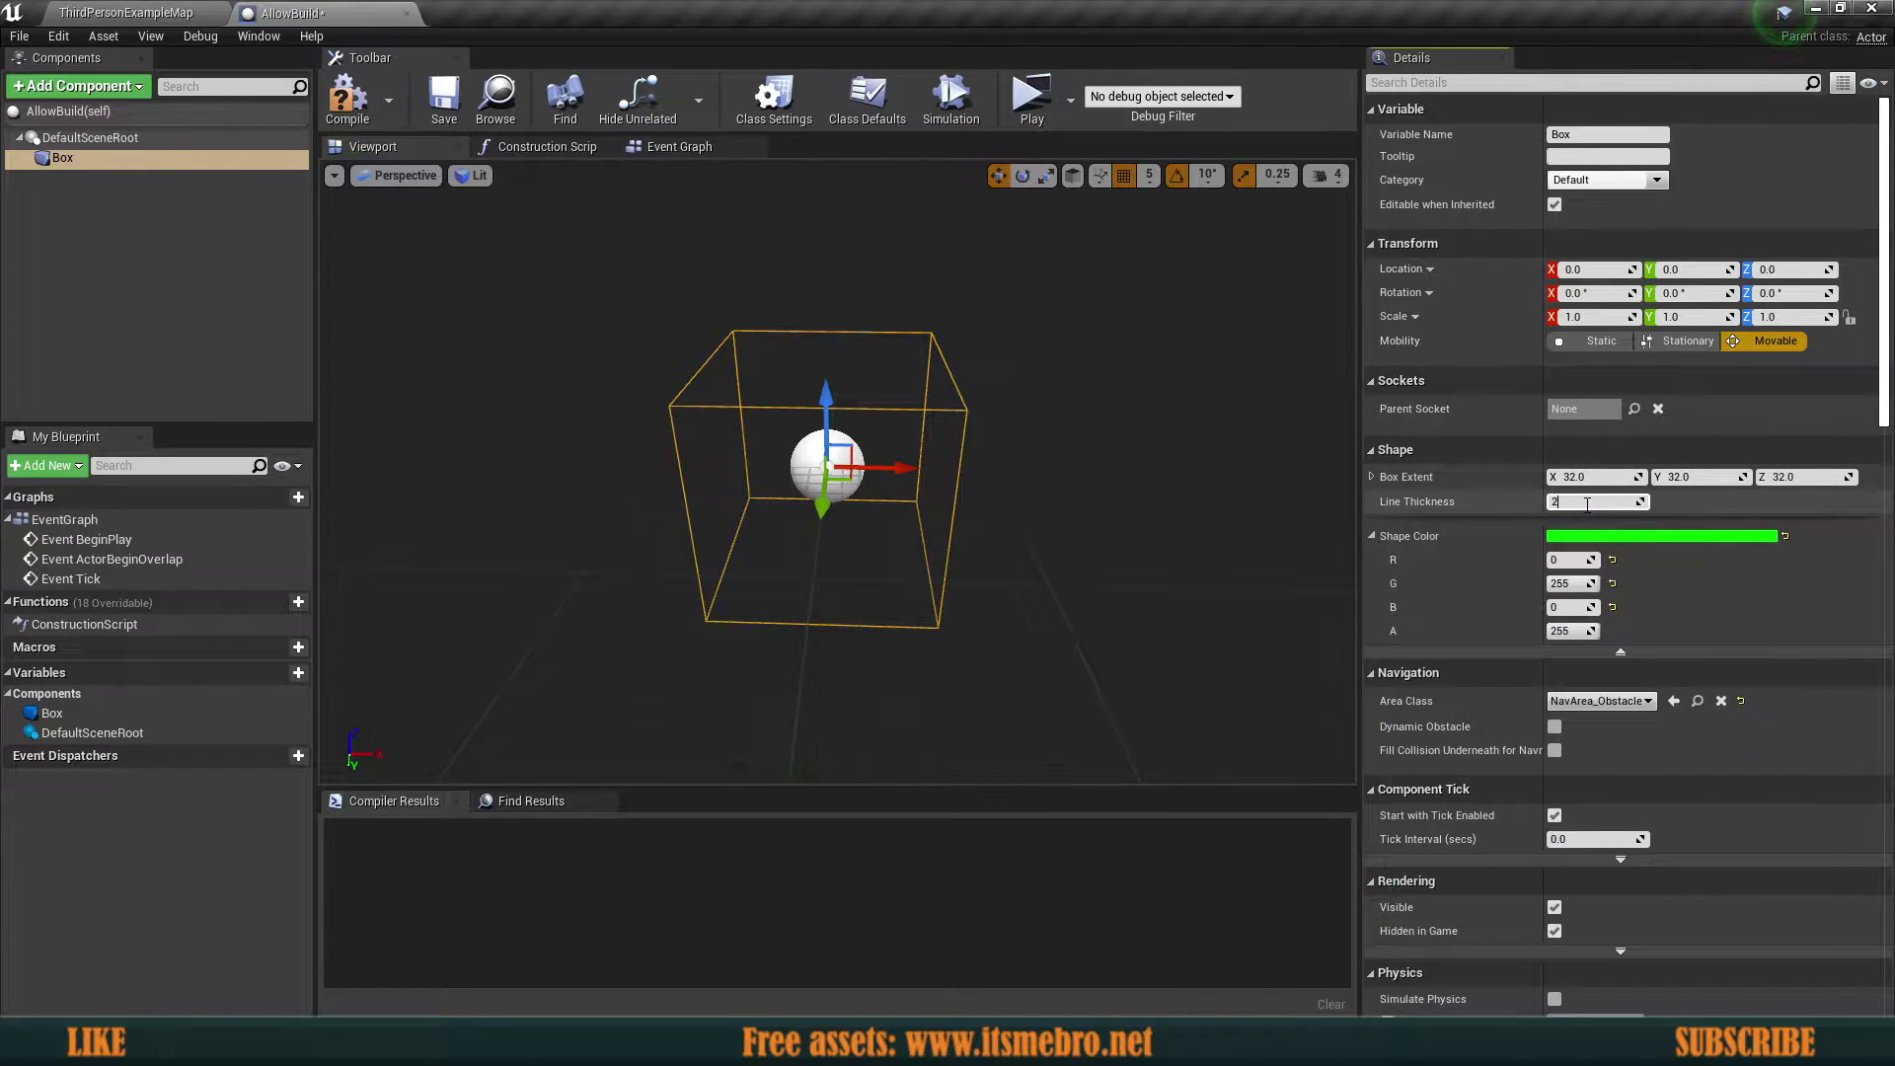
key("Return")
left_click(90, 137)
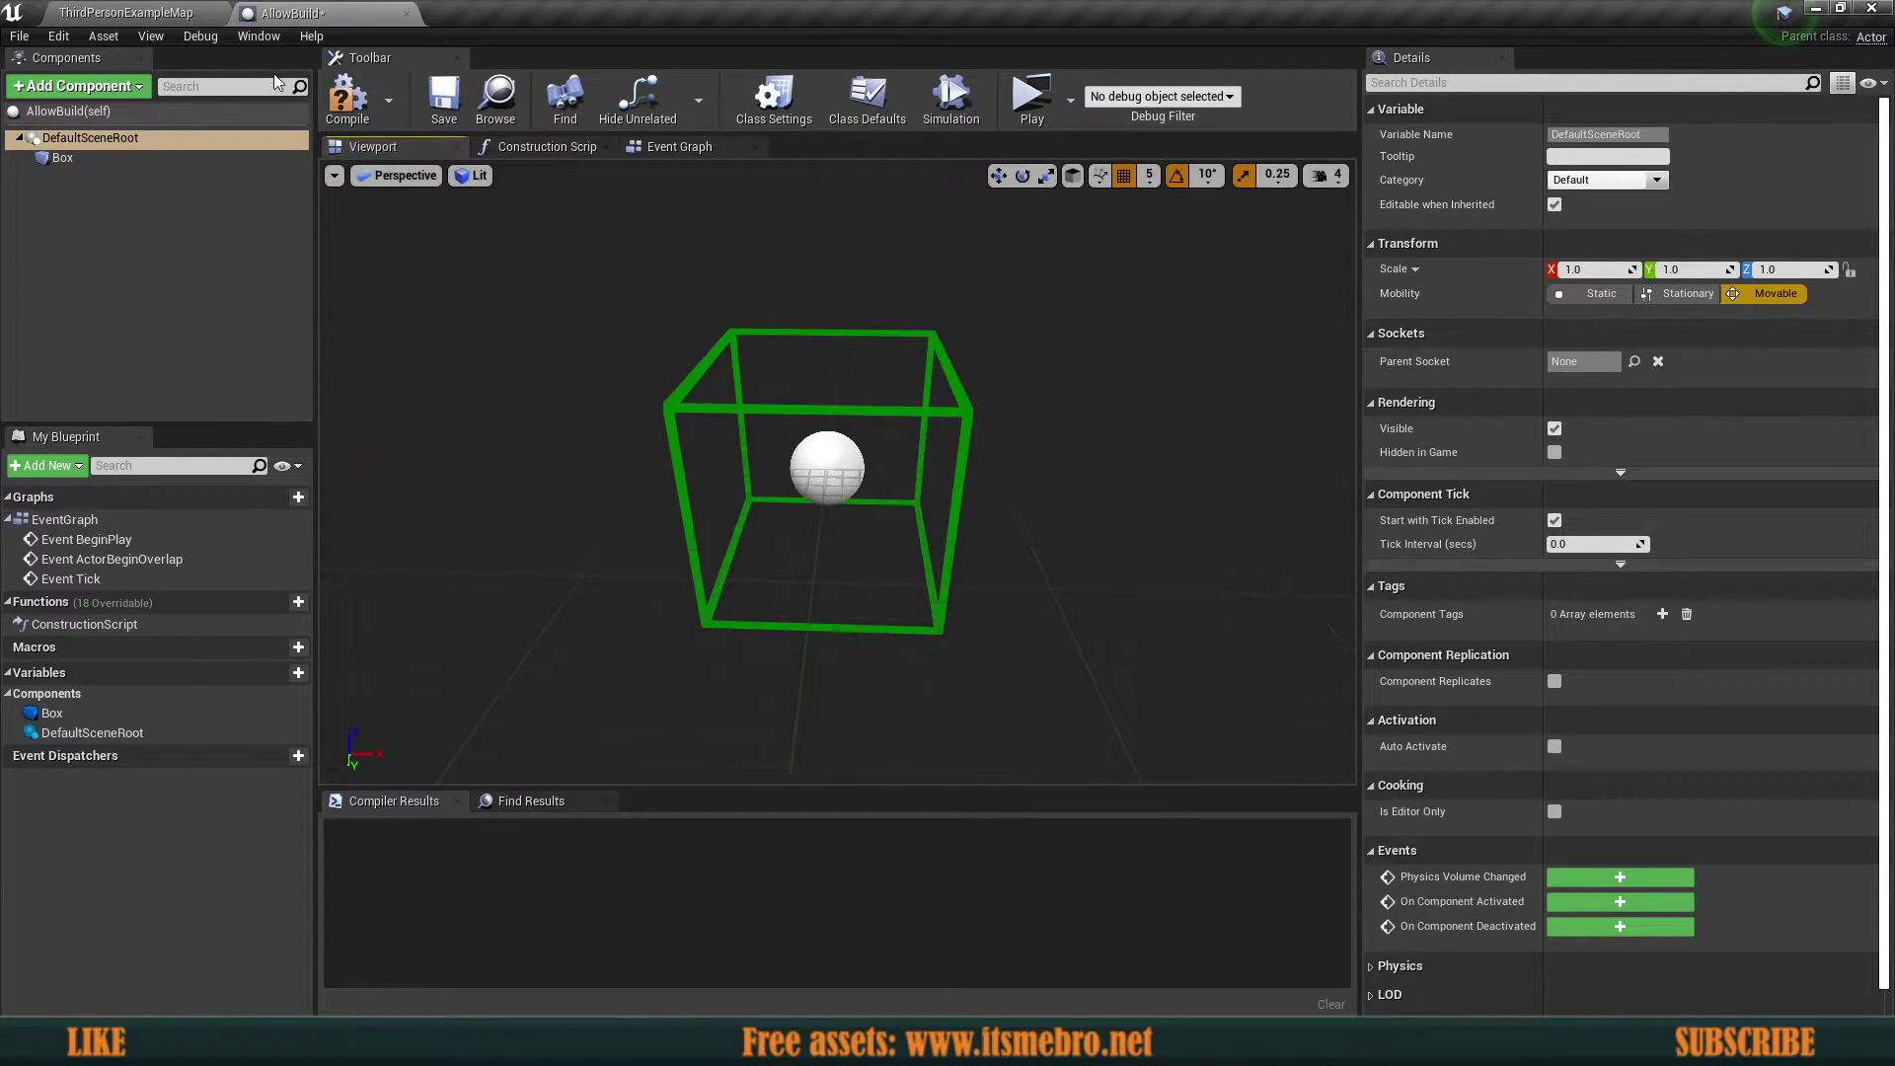
left_click(347, 98)
Add an actor tag named Allow to the AllowBuild blueprint itself and compile it.
left_click(69, 111)
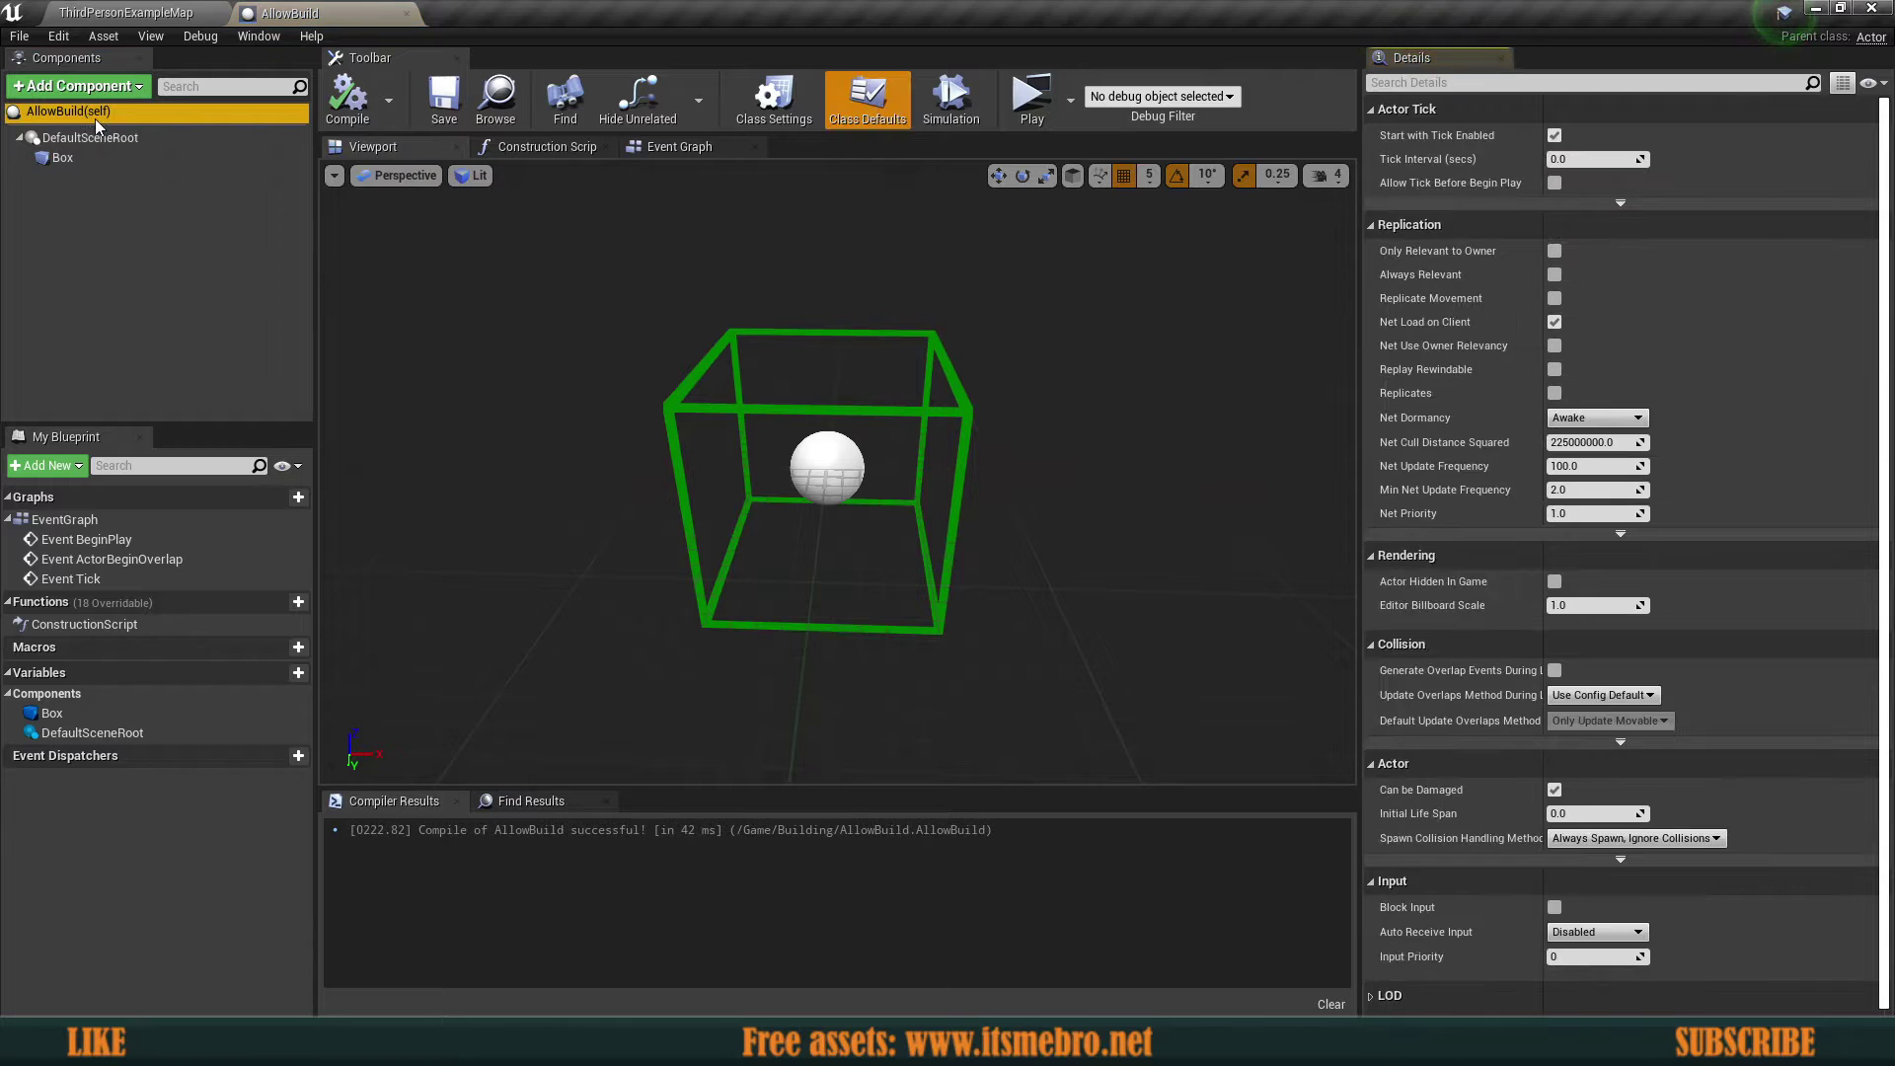
left_click(1506, 84)
type("tag")
left_click(1662, 148)
left_click(1588, 174)
type("Allow")
key("Return")
left_click(347, 98)
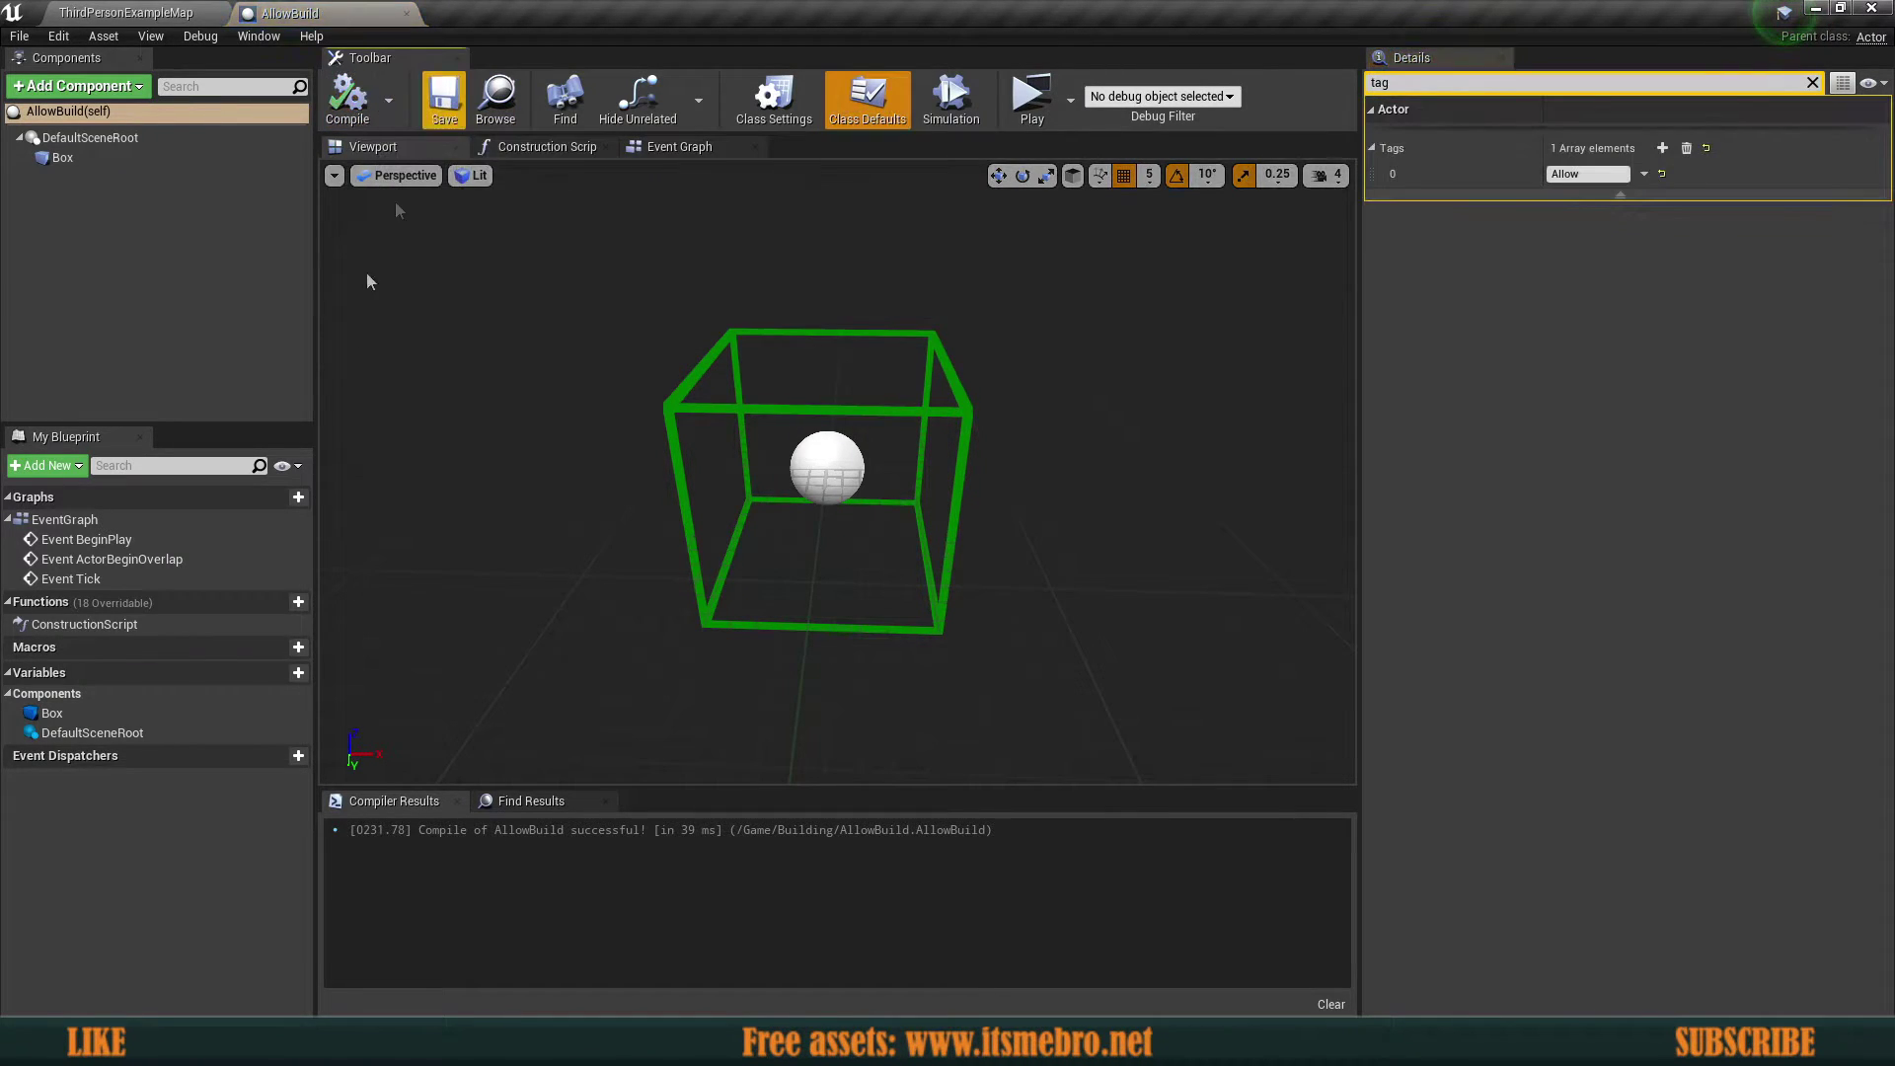
Duplicate the AllowBuild blueprint as ForbidBuild and open the copy for editing.
left_click(405, 12)
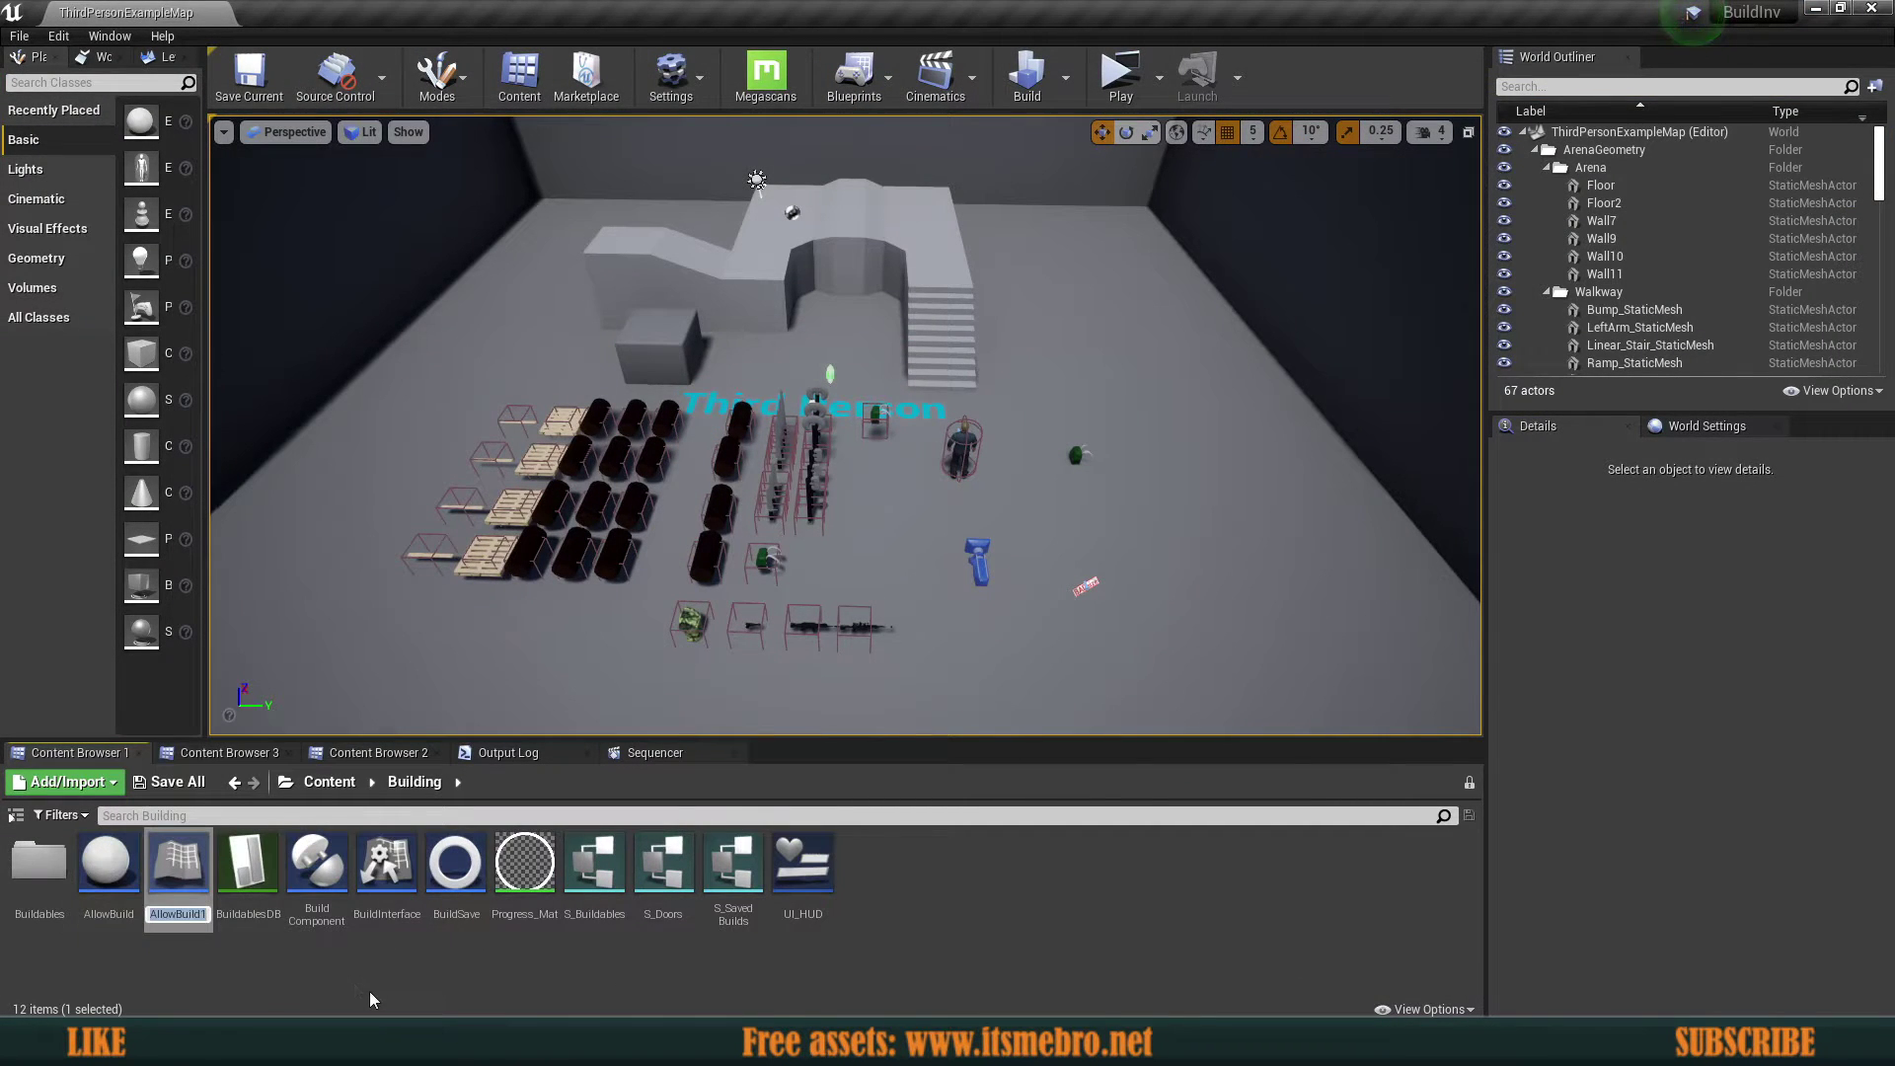
type("AllowBuild")
key("BackSpace")
key("BackSpace")
key("BackSpace")
key("BackSpace")
key("BackSpace")
type("Forb")
key("Return")
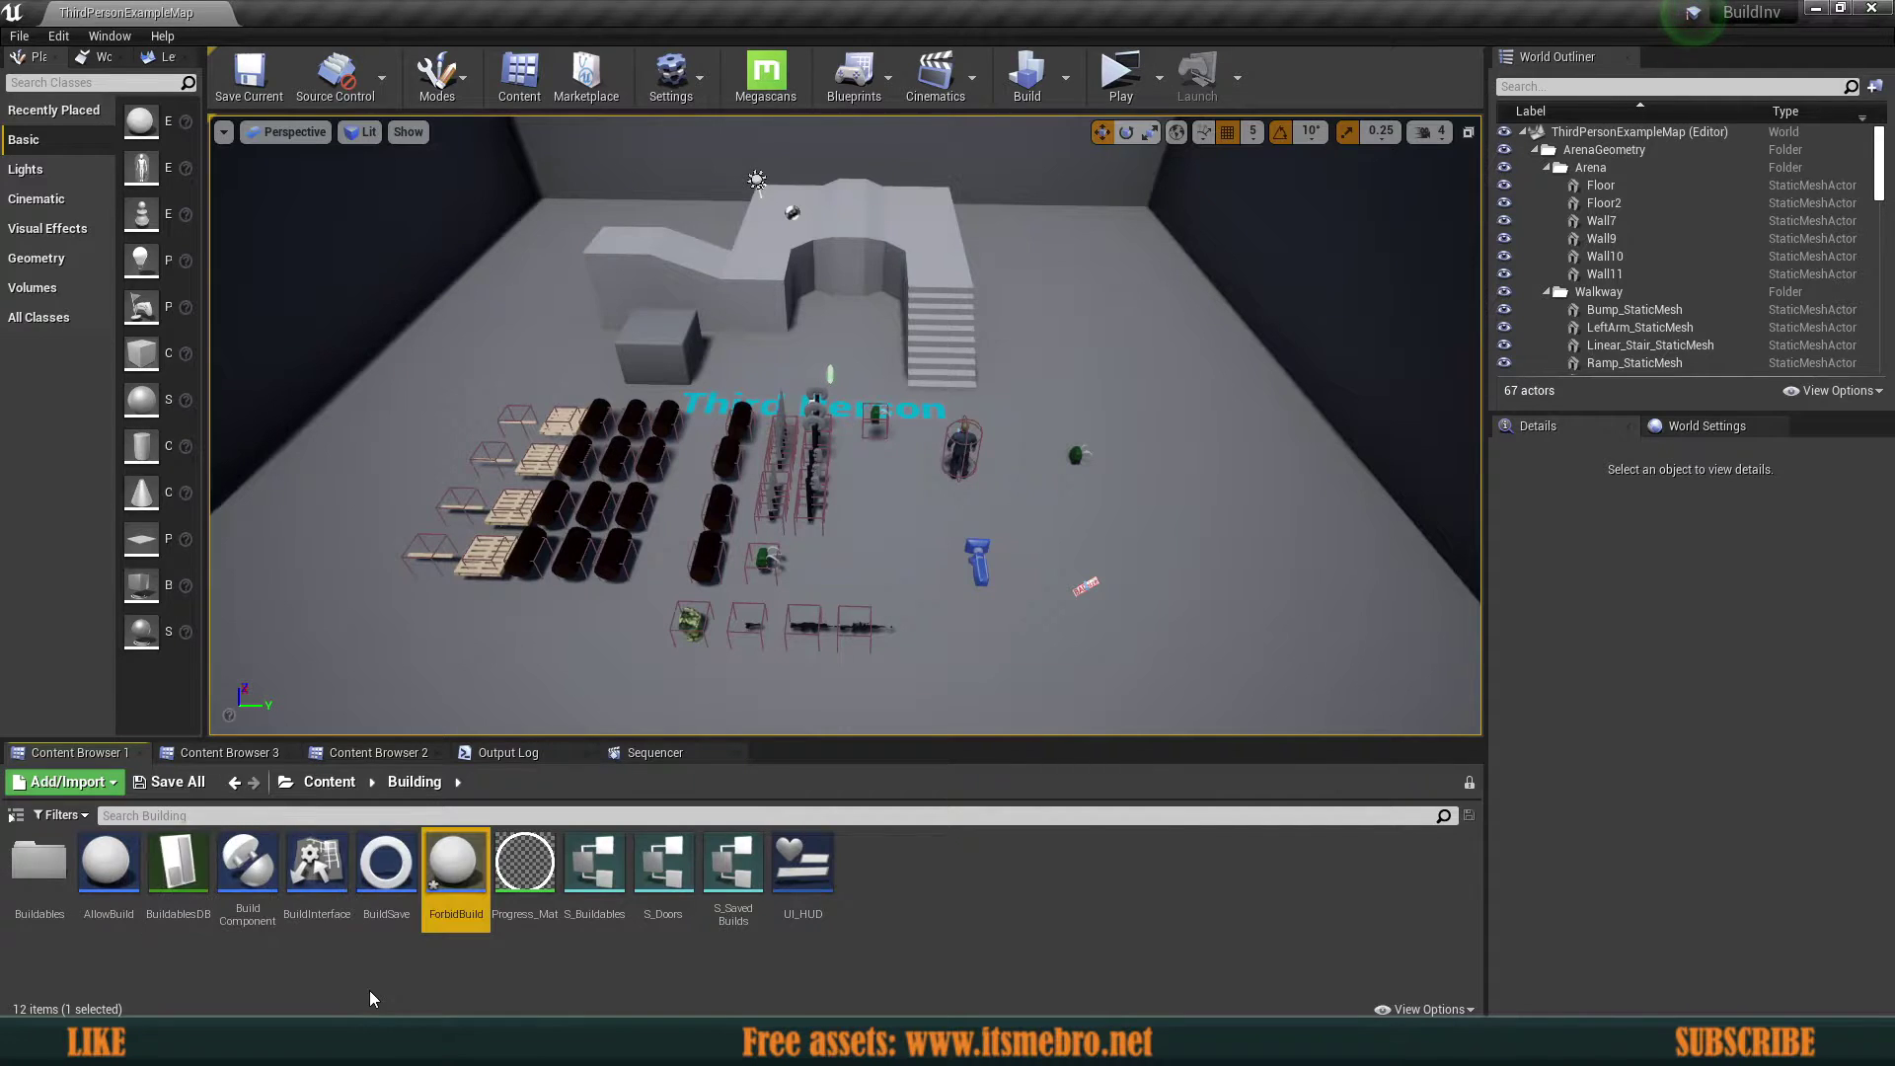
key("Return")
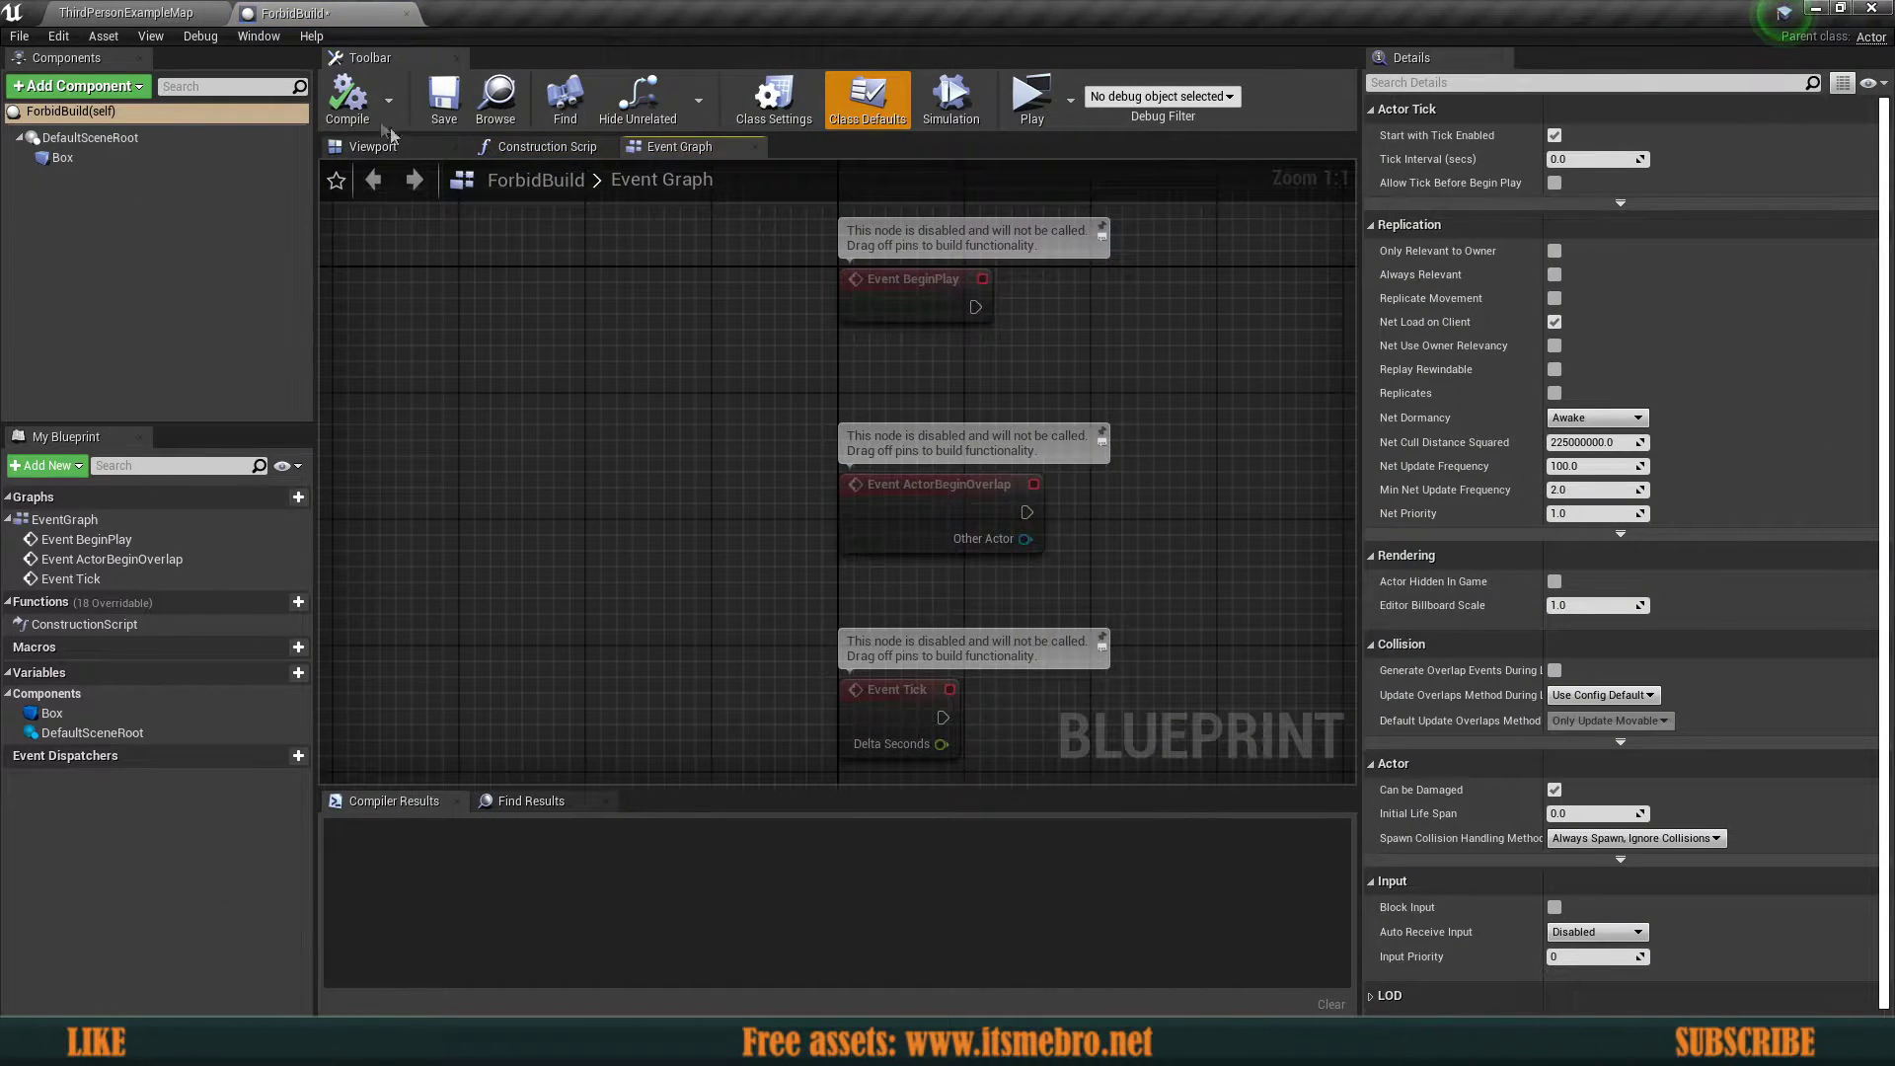
Change the ForbidBuild blueprint's actor tag to Forbid, and compile and save it.
left_click(1540, 82)
type("tag")
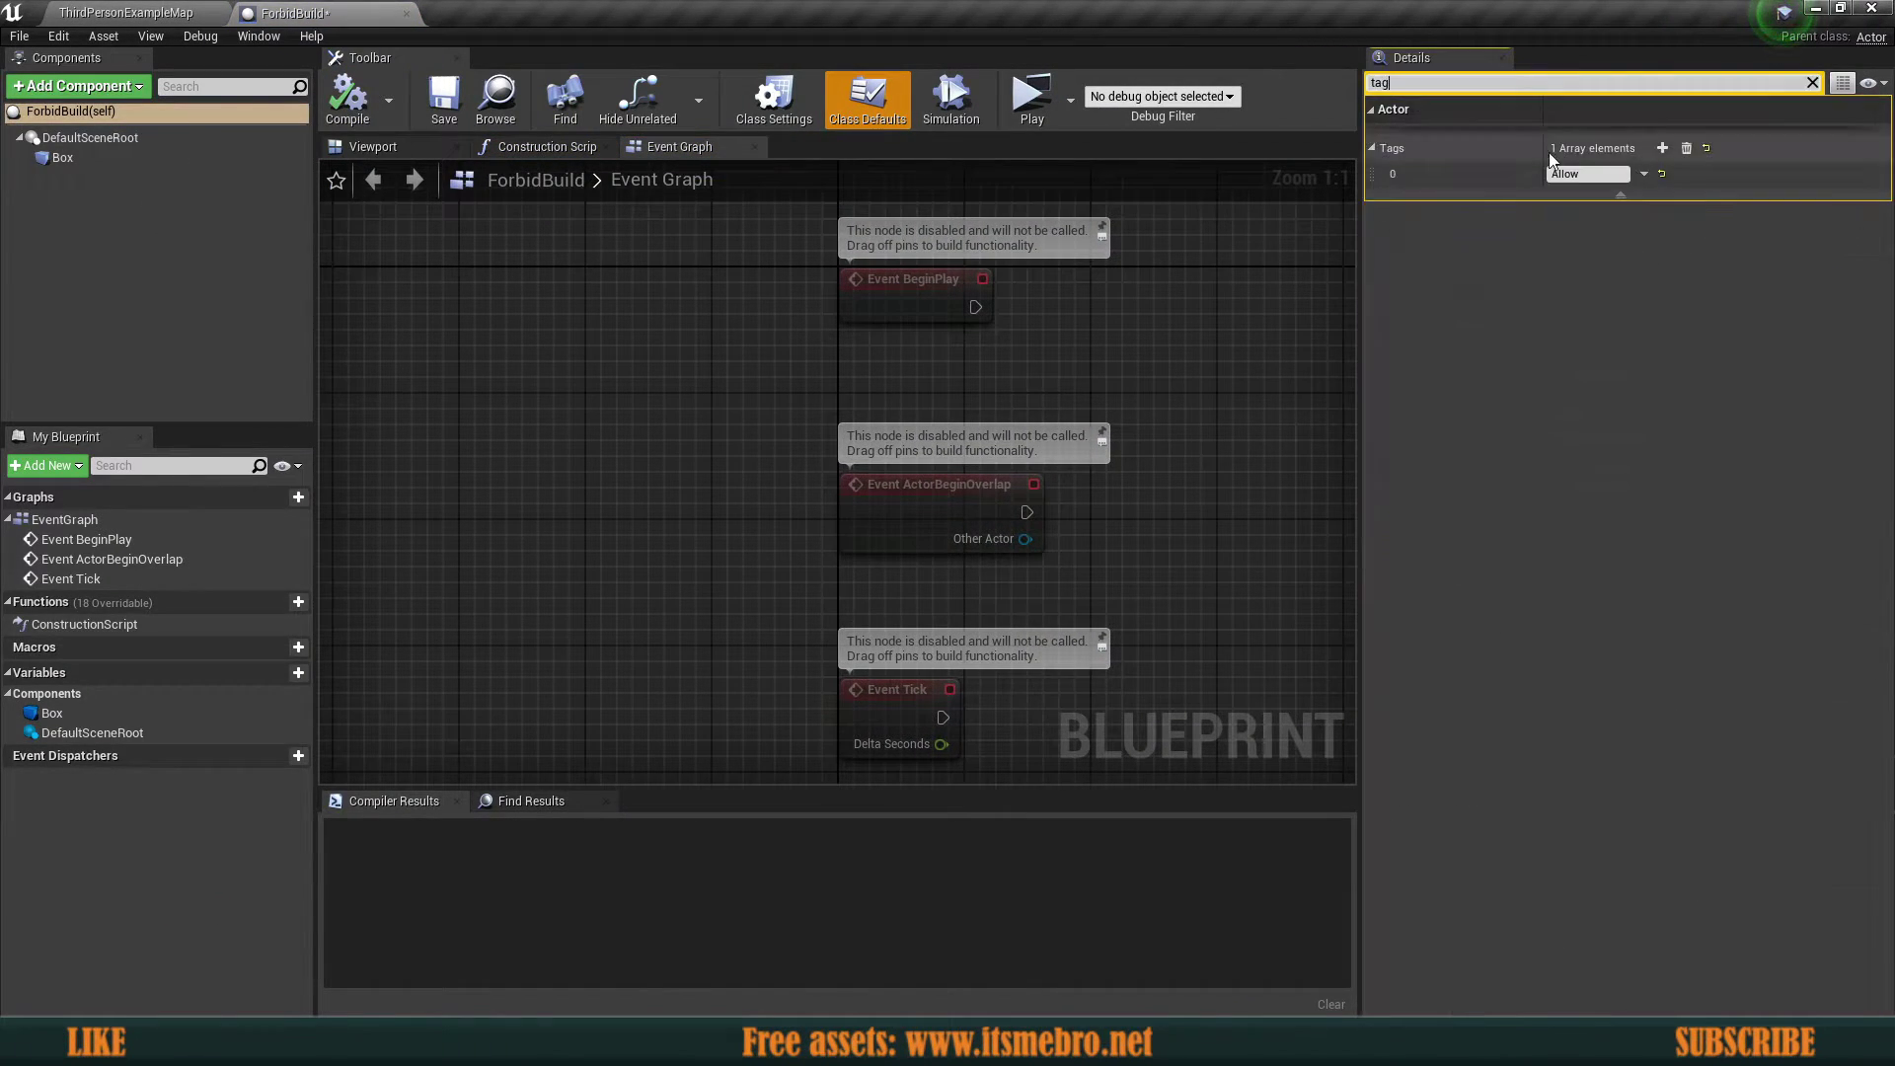
left_click_drag(1593, 175, 1222, 175)
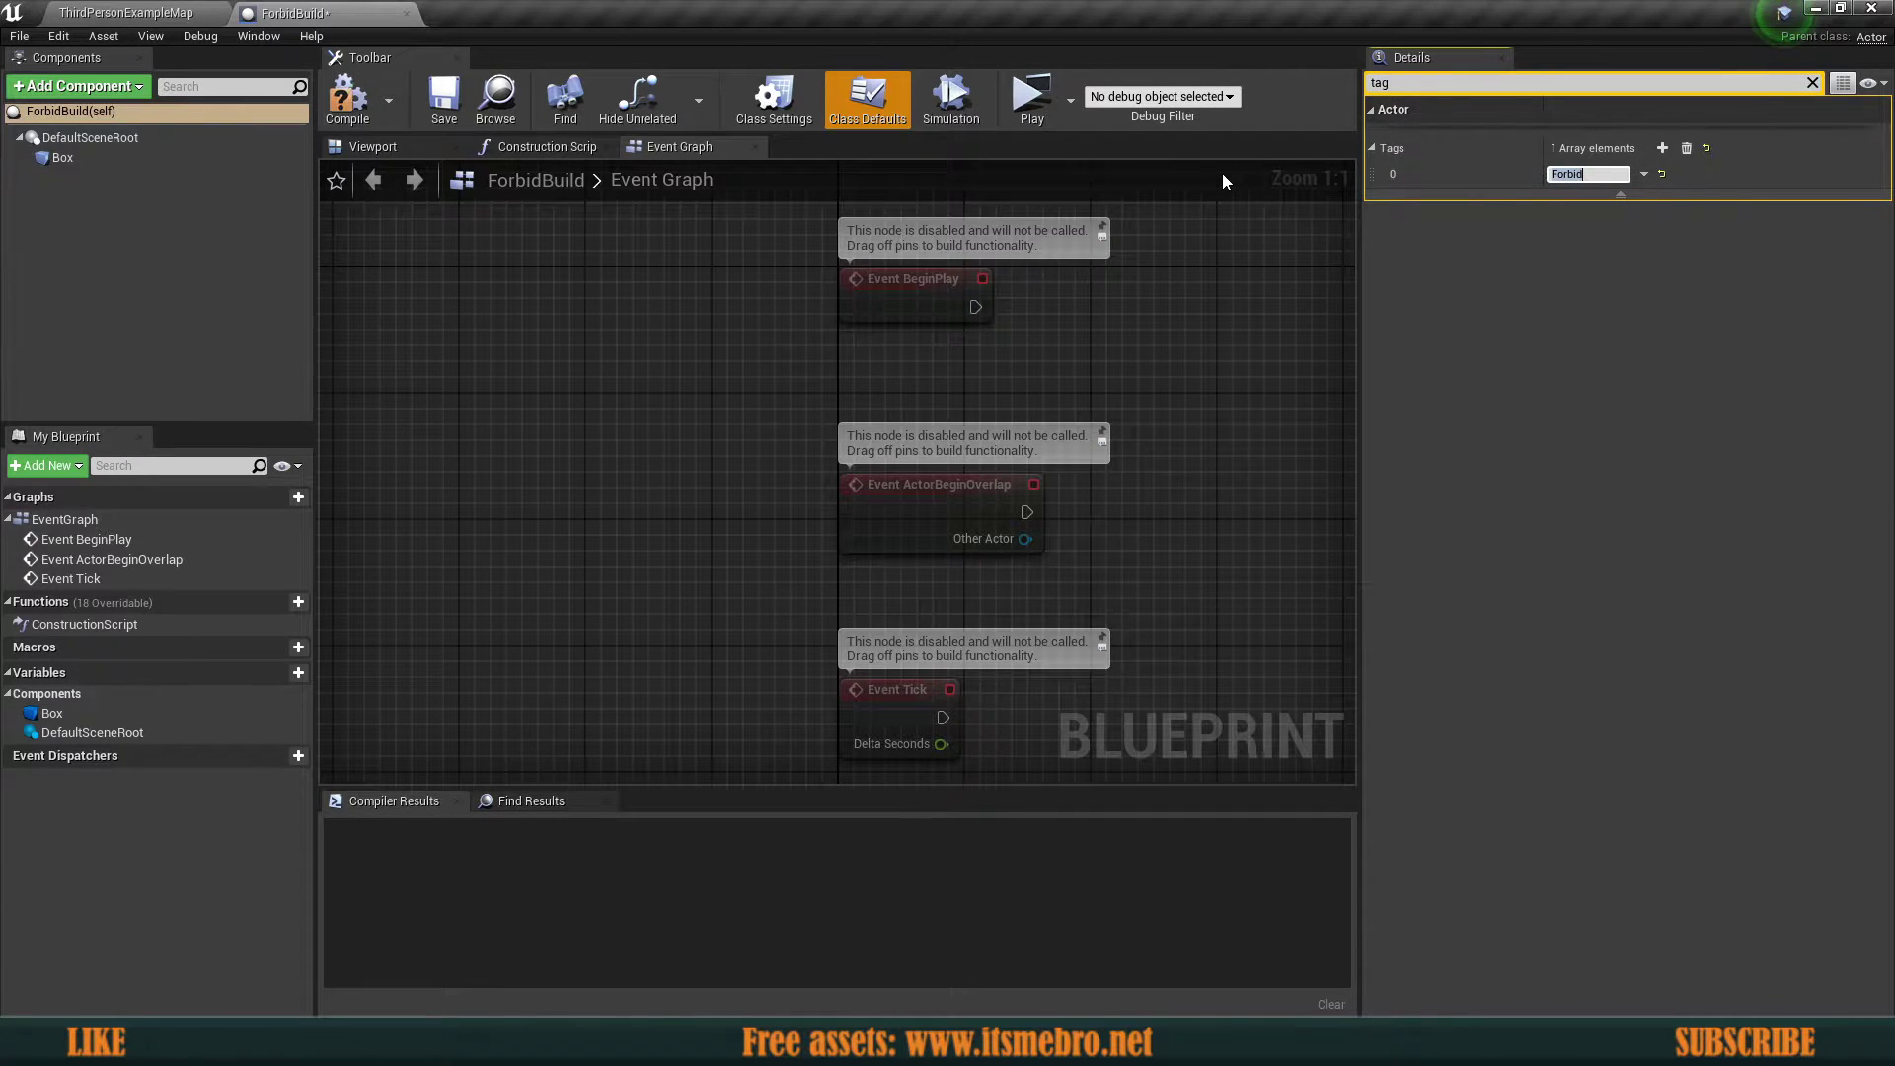
left_click(92, 115)
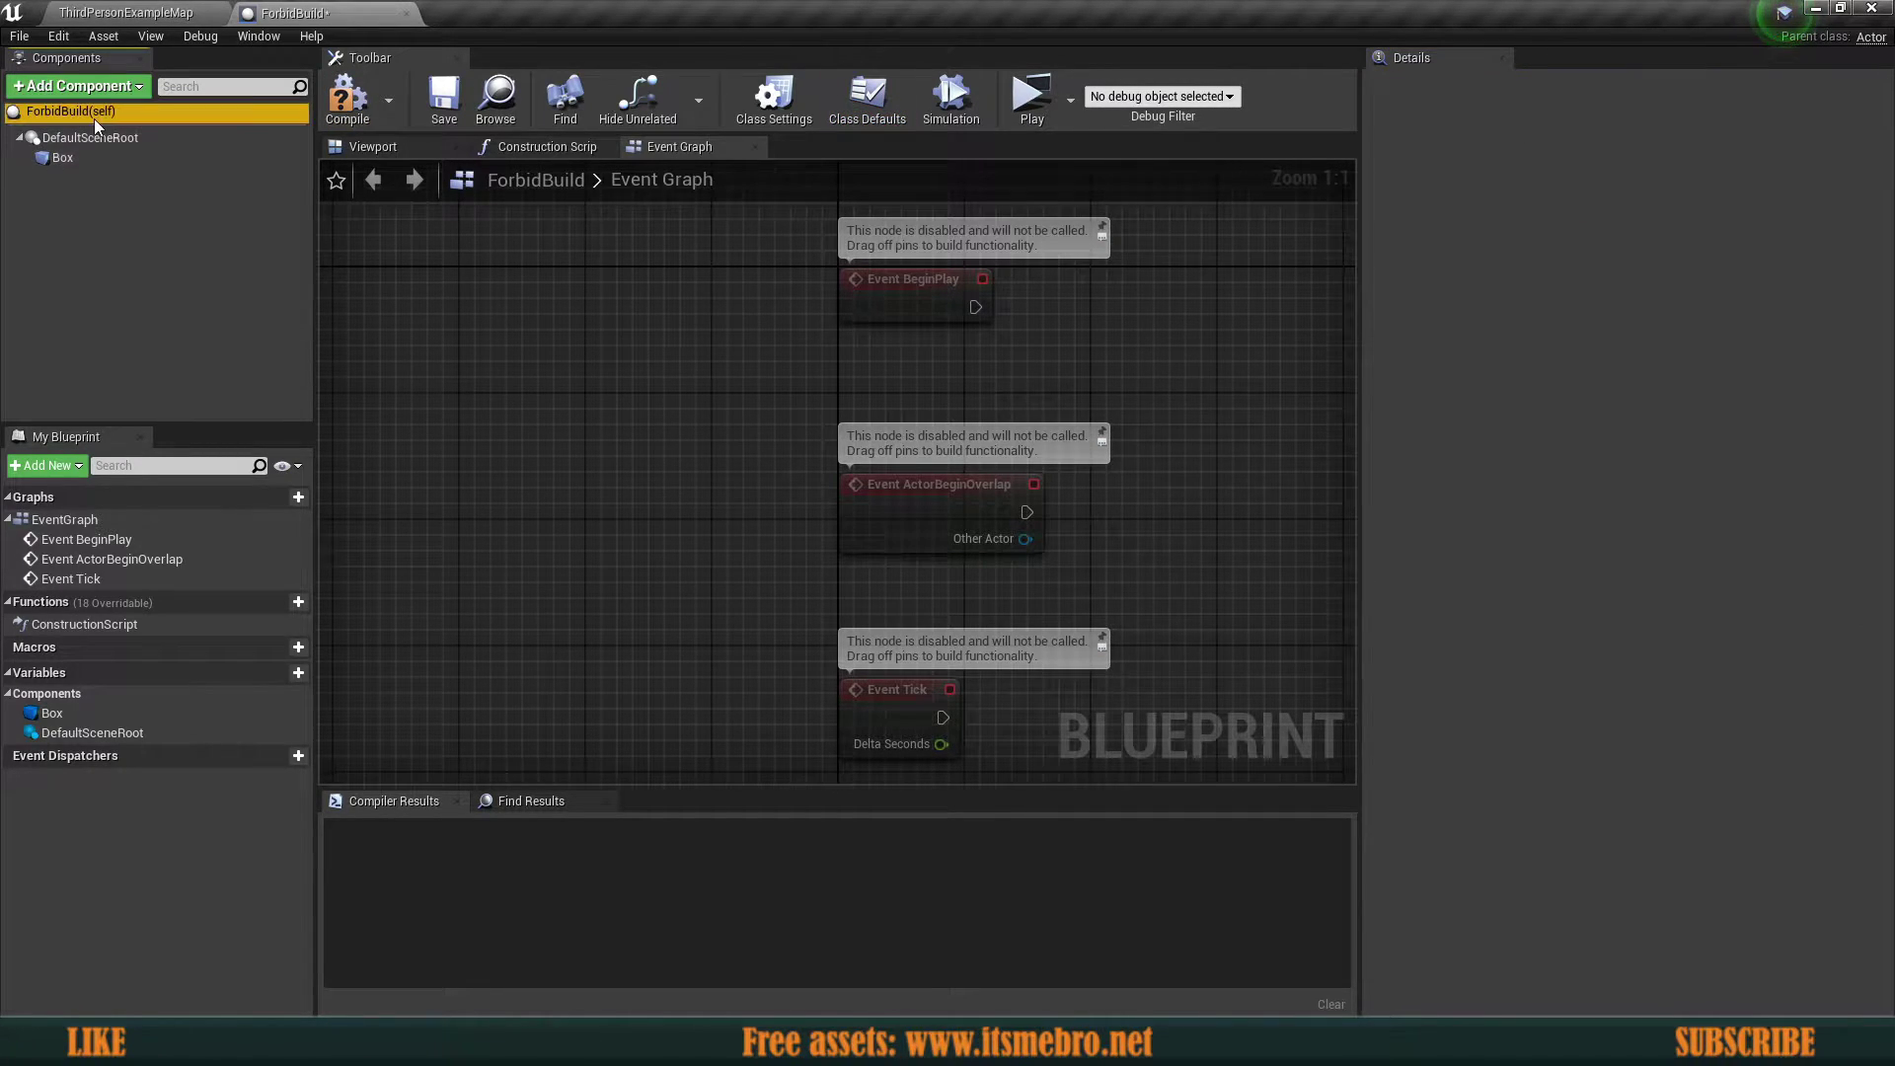
left_click(71, 158)
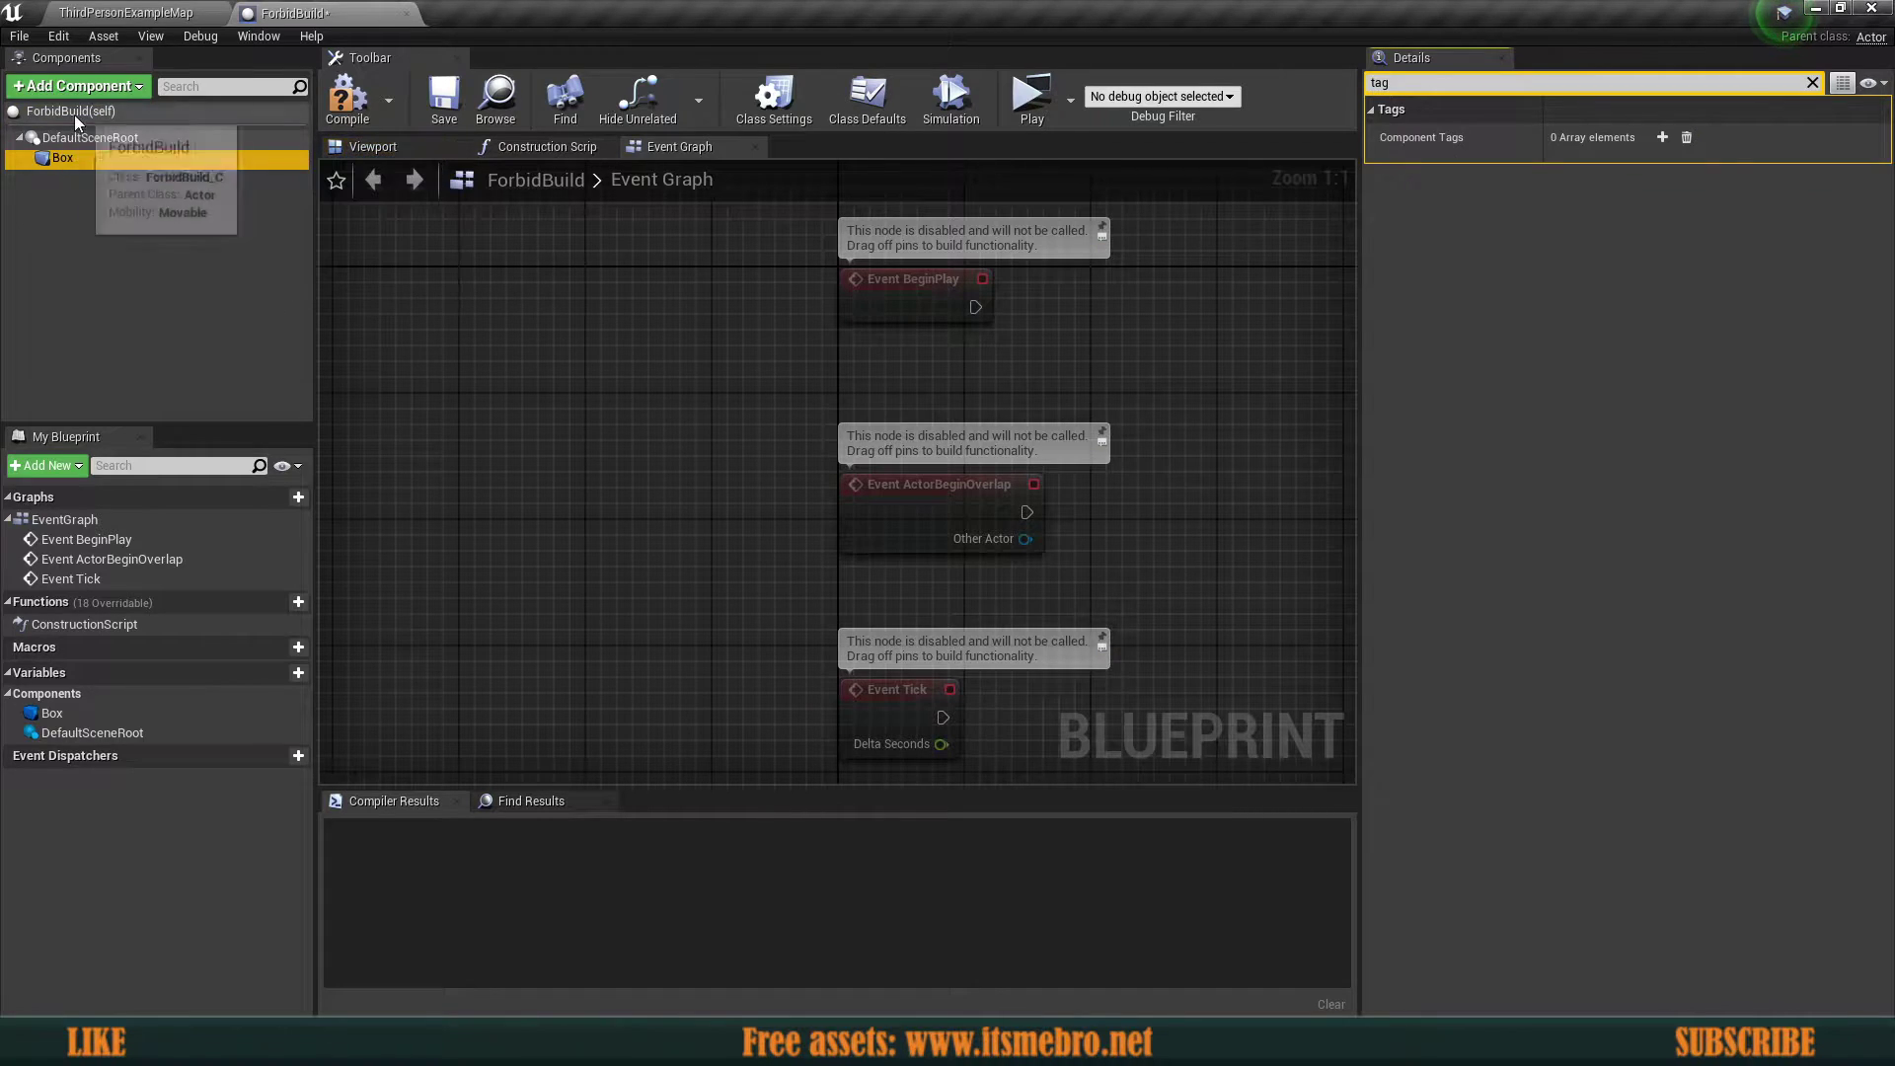
left_click(75, 114)
left_click(347, 99)
left_click(445, 98)
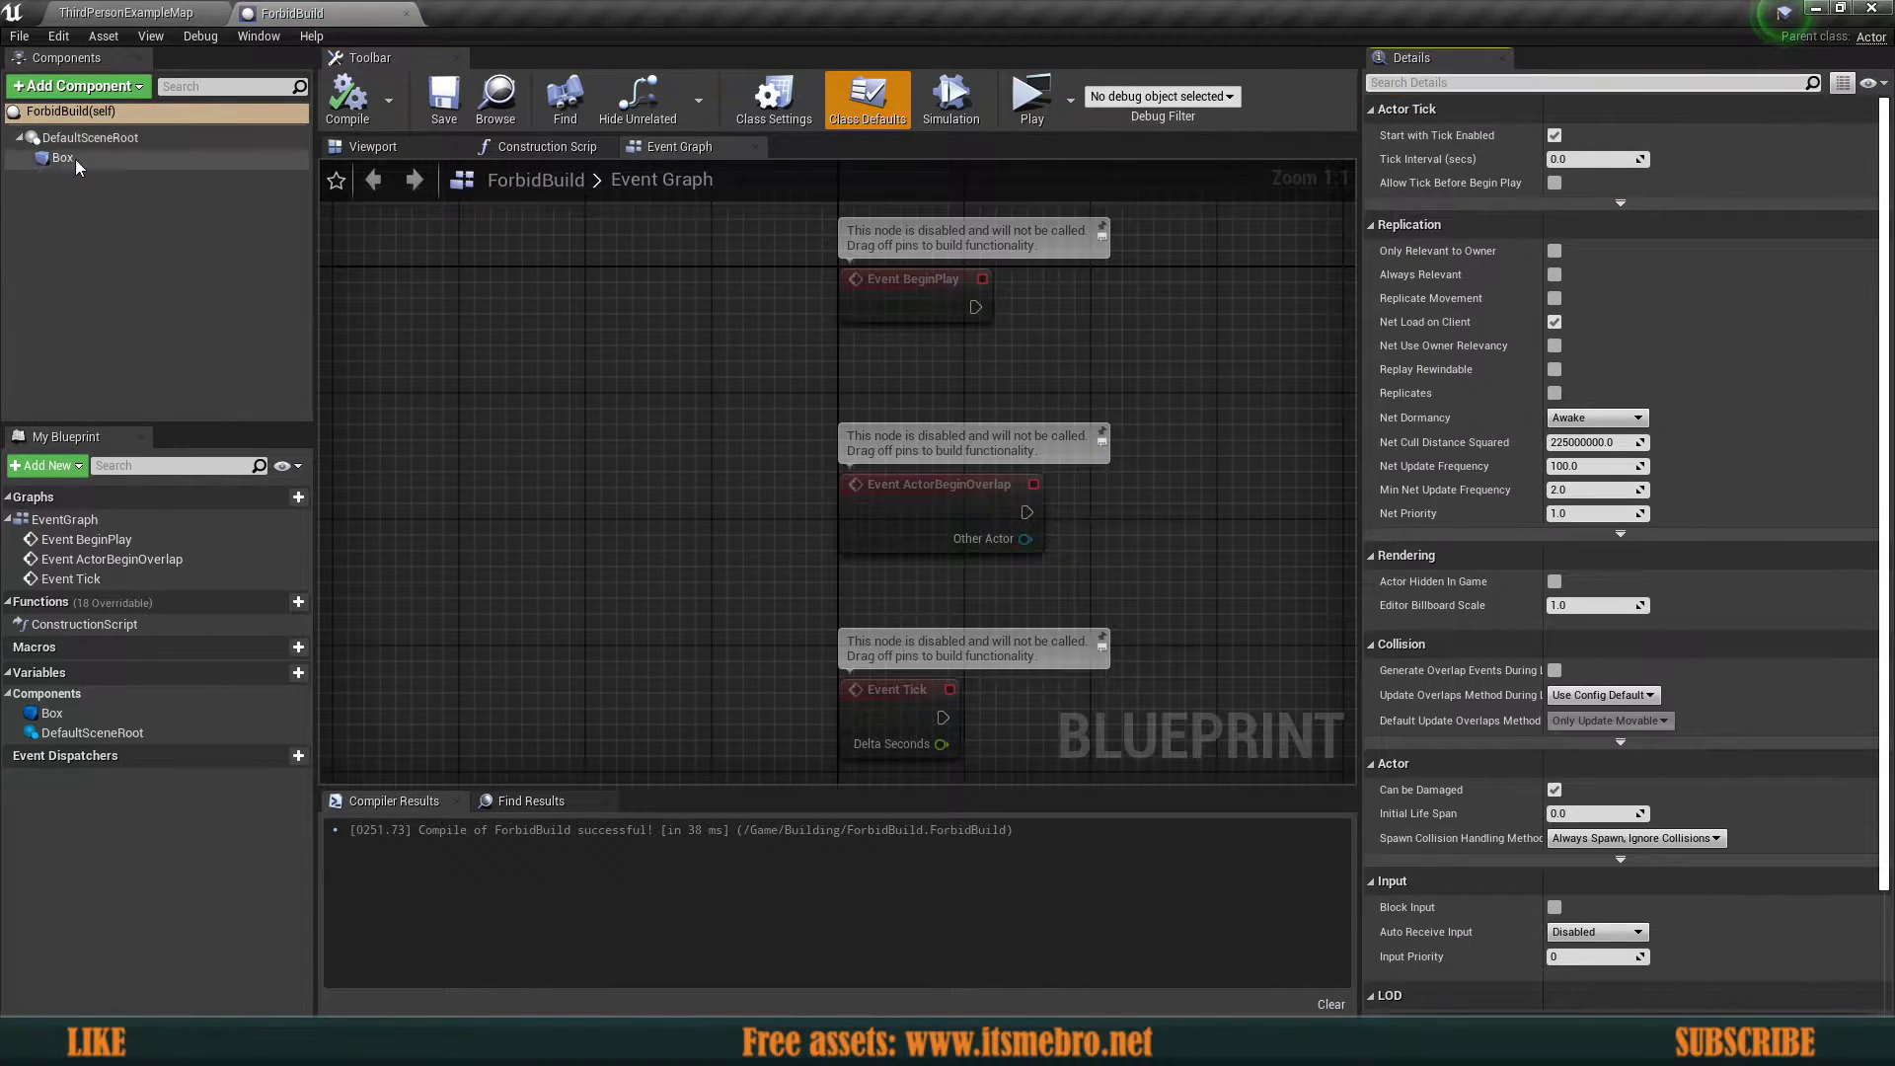
Change the ForbidBuild box's shape color to pure red (R 1, G 0, B 0) and compile the blueprint.
left_click(71, 159)
left_click(1608, 533)
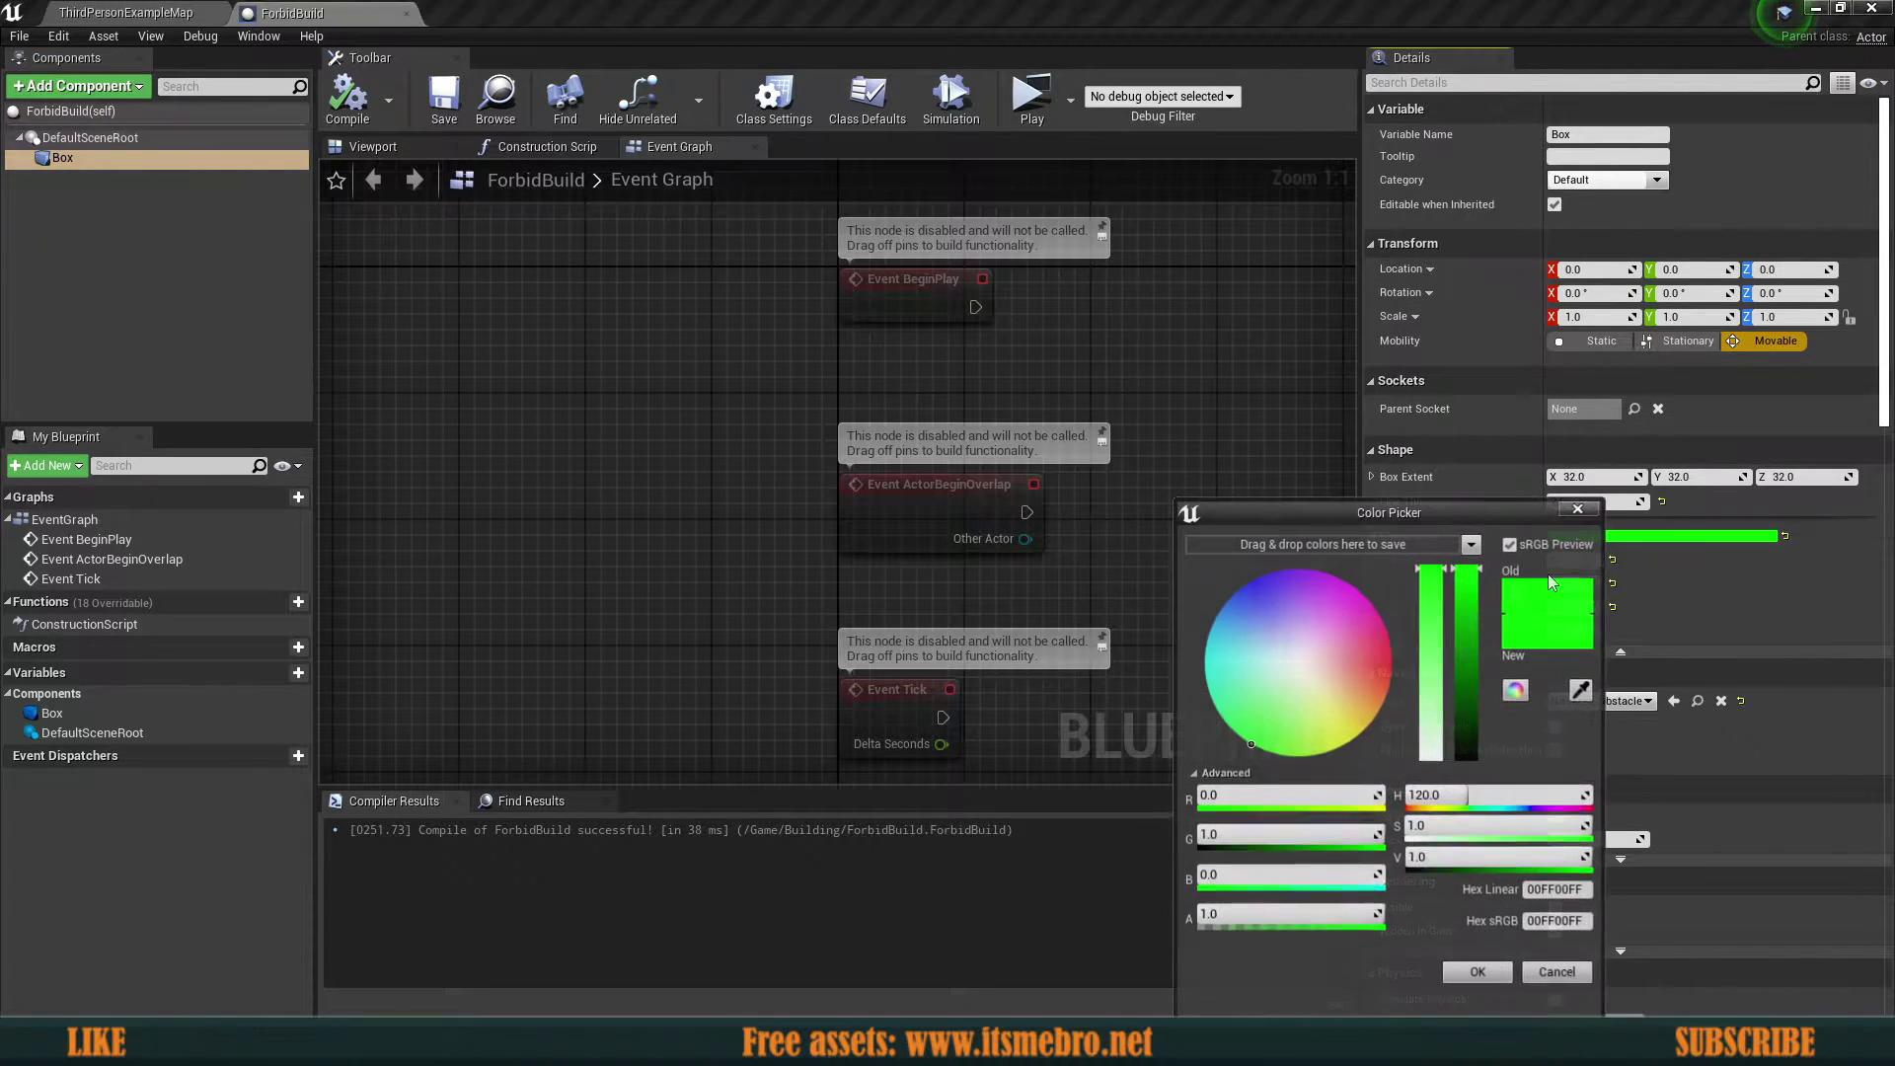
left_click_drag(1271, 800, 1381, 800)
left_click(1283, 835)
type("0")
key("Return")
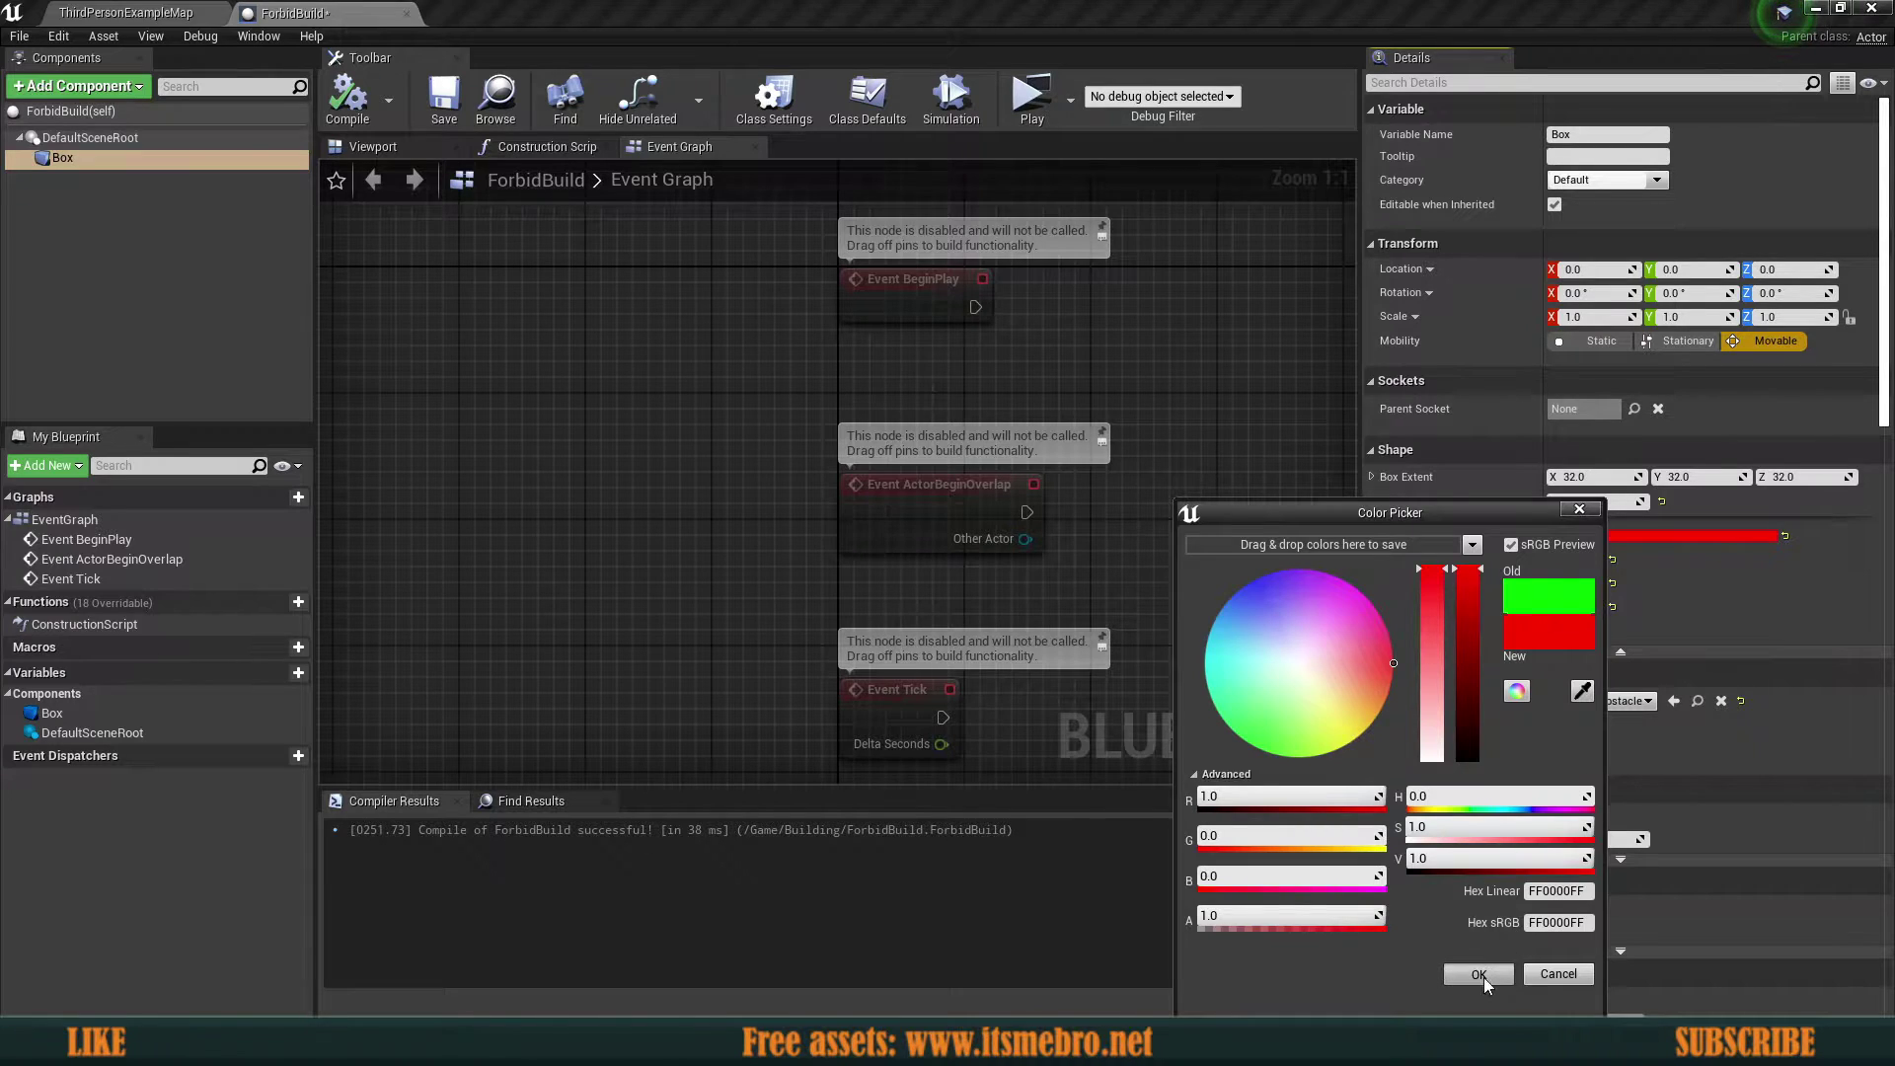
left_click(1478, 974)
left_click(373, 146)
left_click(838, 468)
right_click_drag(840, 464, 780, 512)
left_click(348, 99)
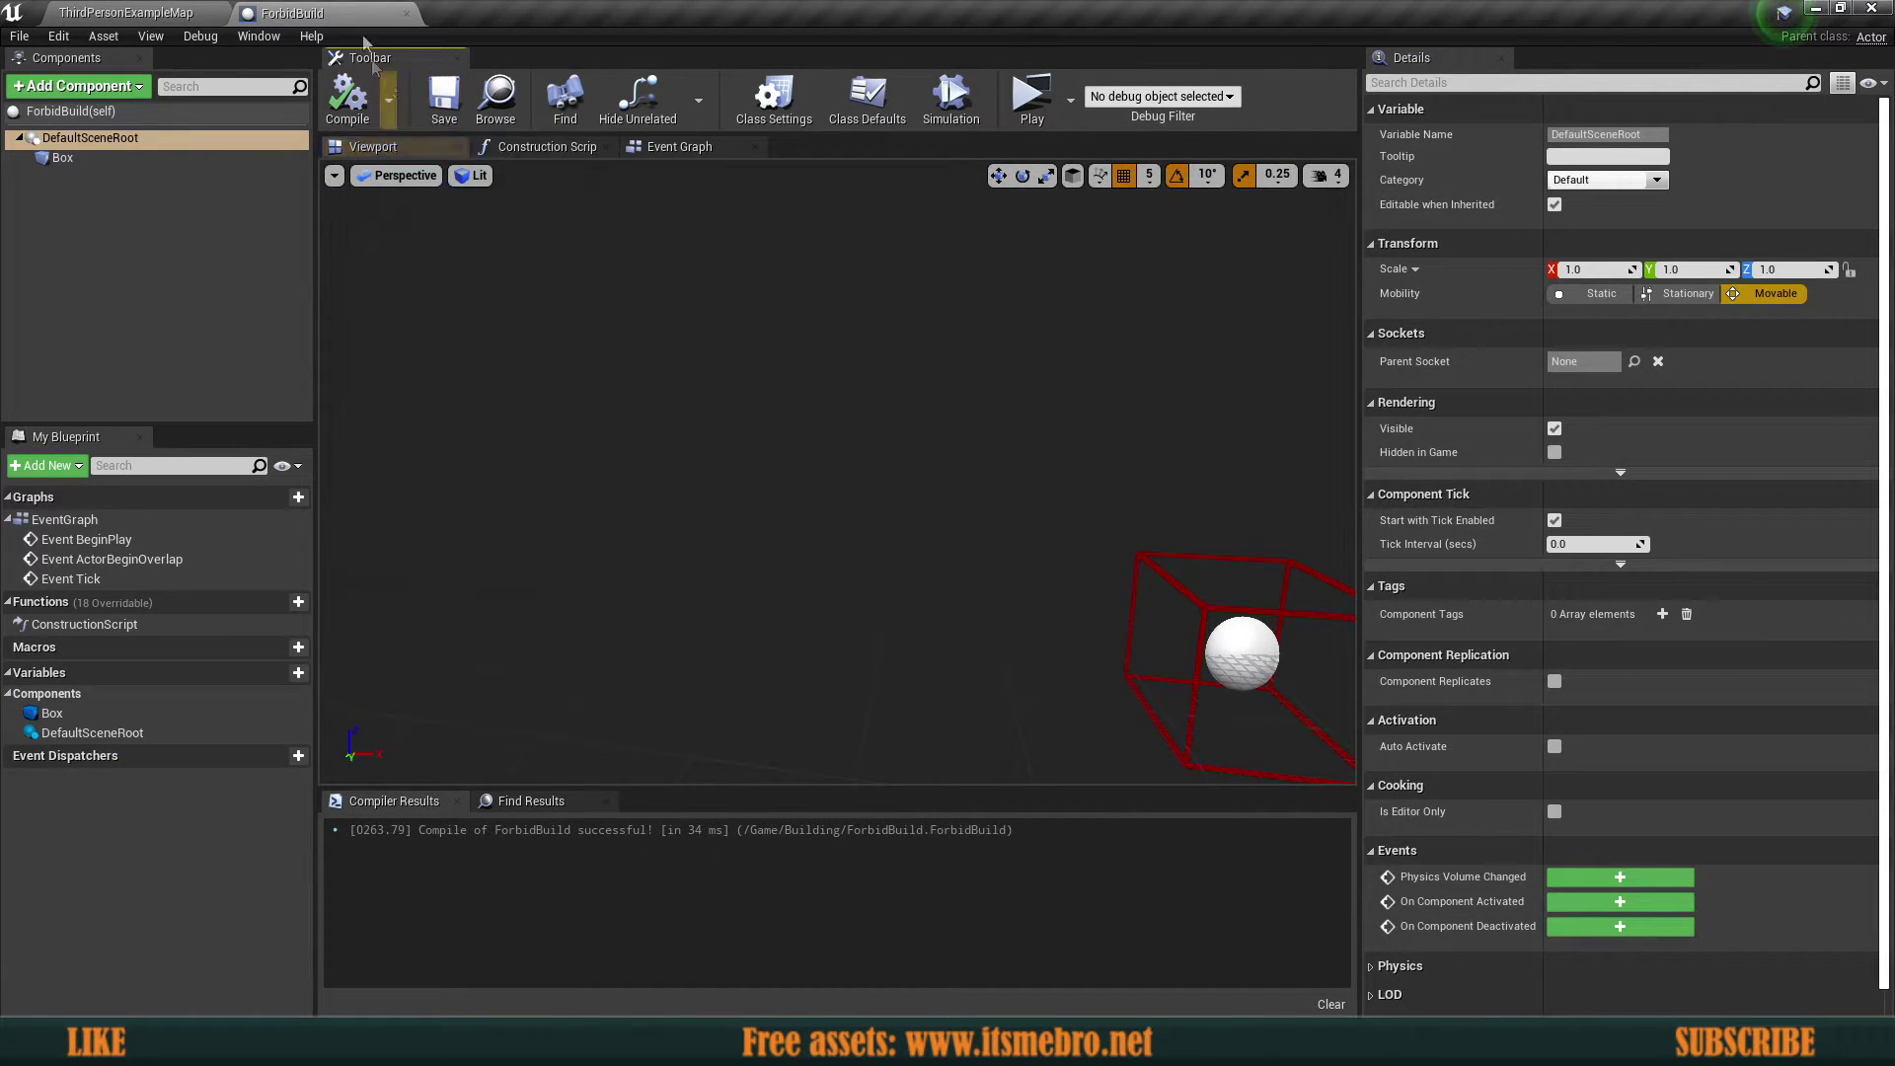
Return to the level, place an AllowBuild actor on the open arena floor and scale it up uniformly to about 12.
left_click(406, 13)
left_click_drag(127, 869, 1191, 523)
mouse_move(1185, 528)
right_mouse_down()
mouse_move(1234, 549)
mouse_move(1151, 542)
right_mouse_up()
key("r")
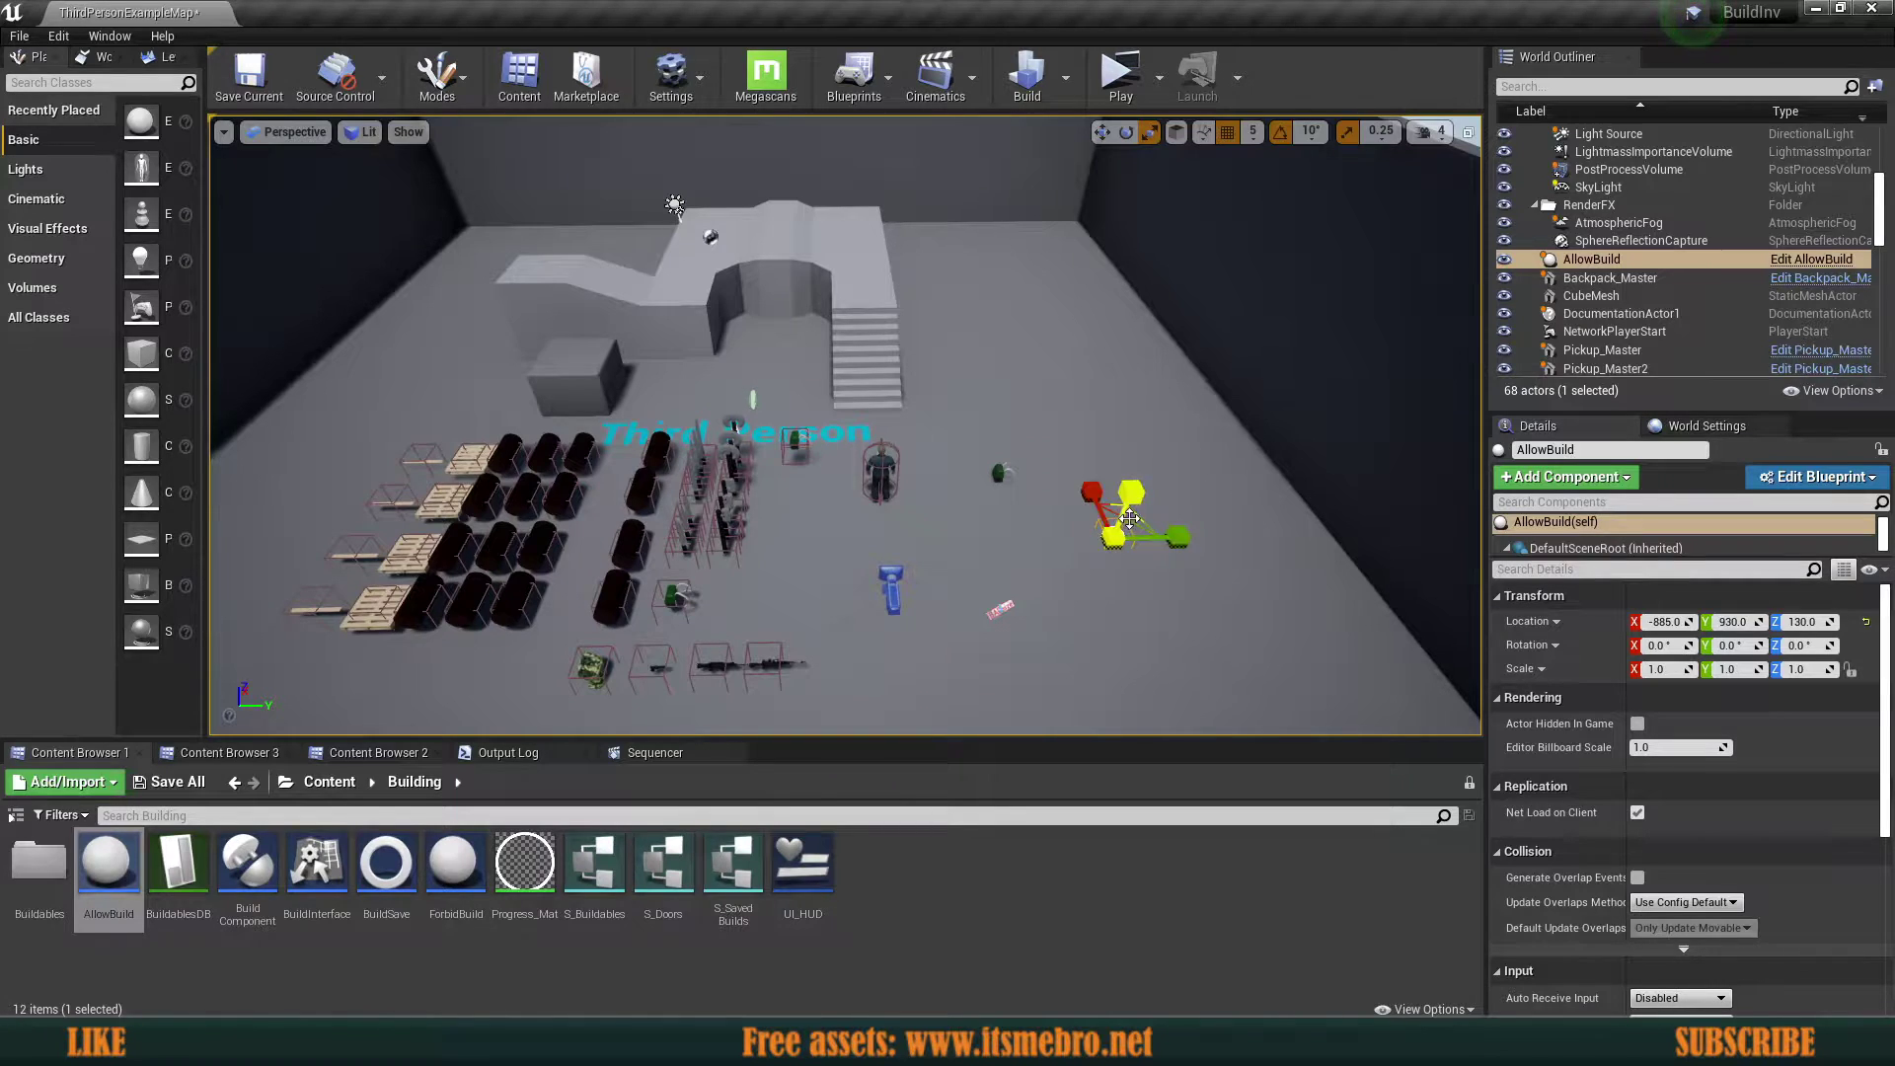
left_click_drag(1116, 536, 1194, 493)
Stretch the AllowBuild volume to a scale of about 18.5 × 16.5 × 23.25 and move it to about X -1265, Y 930, Z 775.
right_click_drag(1006, 479, 794, 425)
left_click(922, 490)
left_click(785, 479)
scroll(812, 487, "down", 6)
key("s")
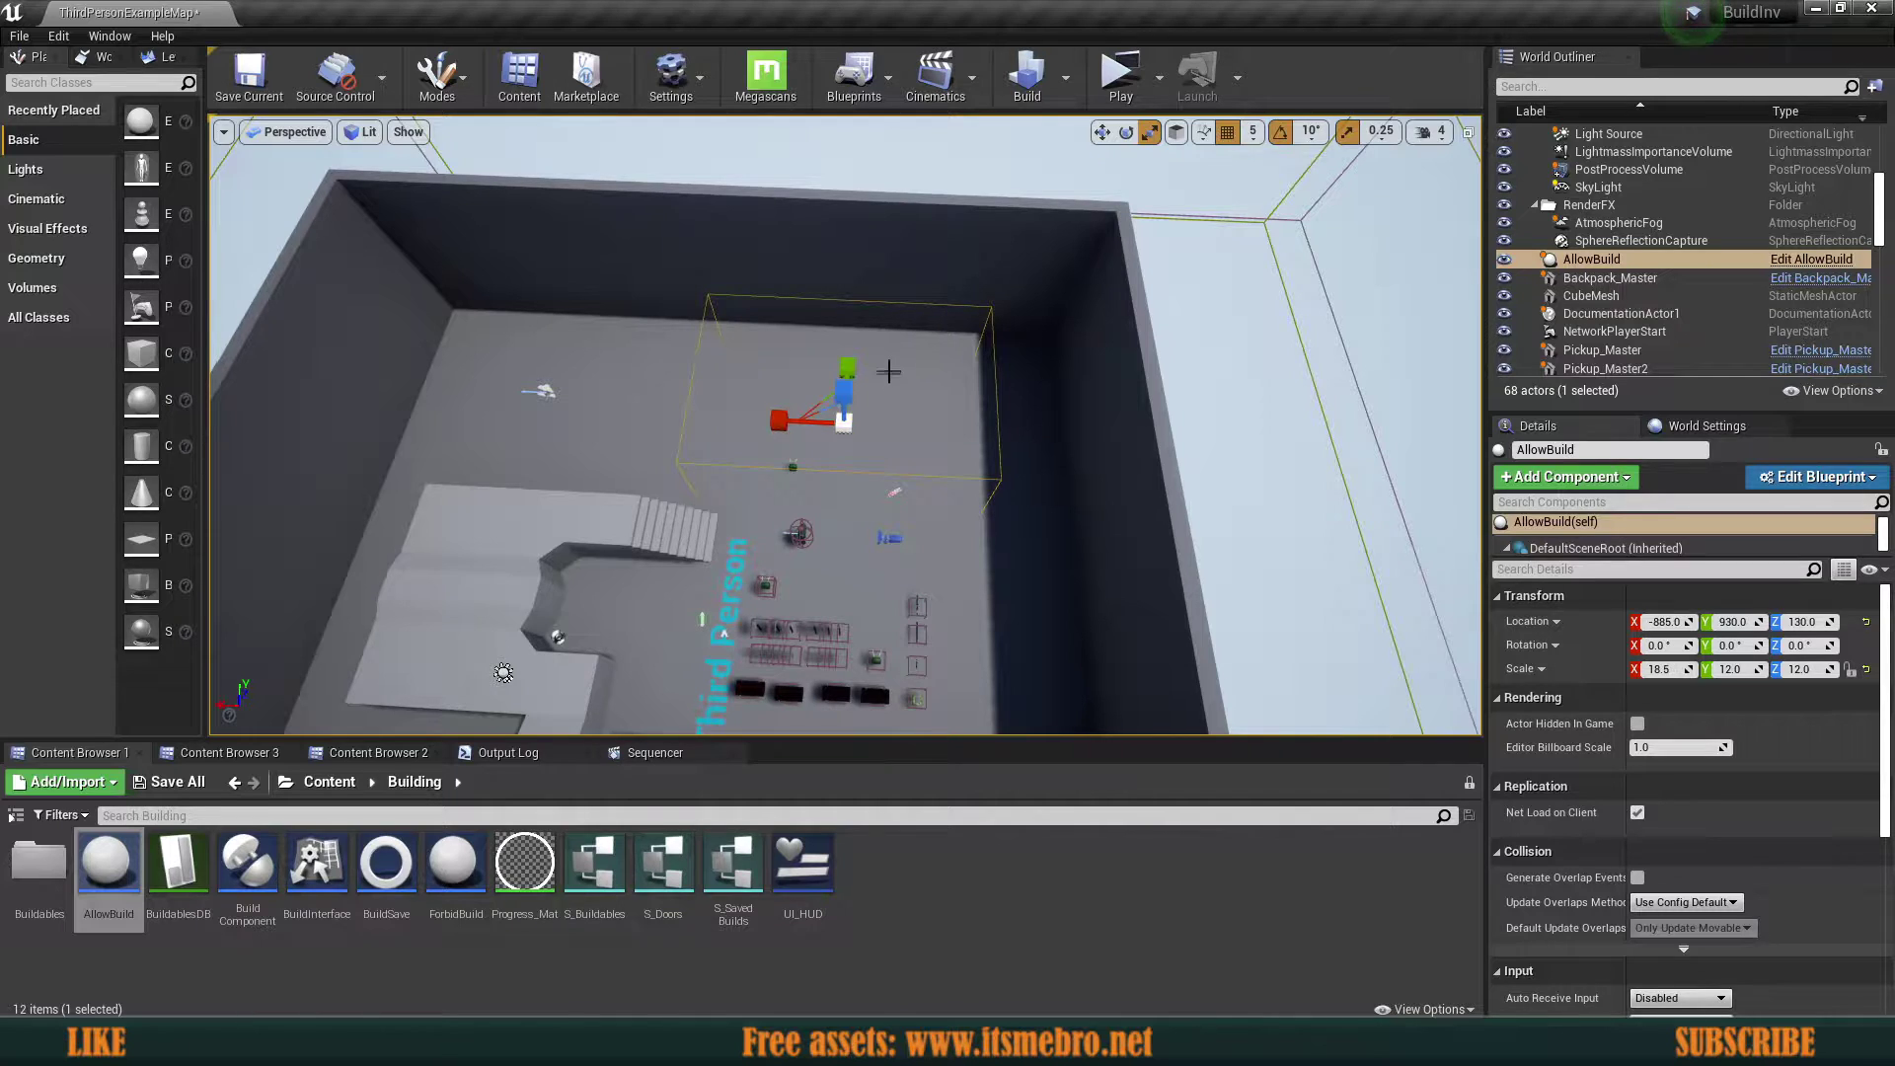
left_click_drag(838, 363, 841, 341)
key("w")
left_click_drag(804, 421, 964, 303)
key("r")
key("w")
right_click_drag(964, 303, 997, 301)
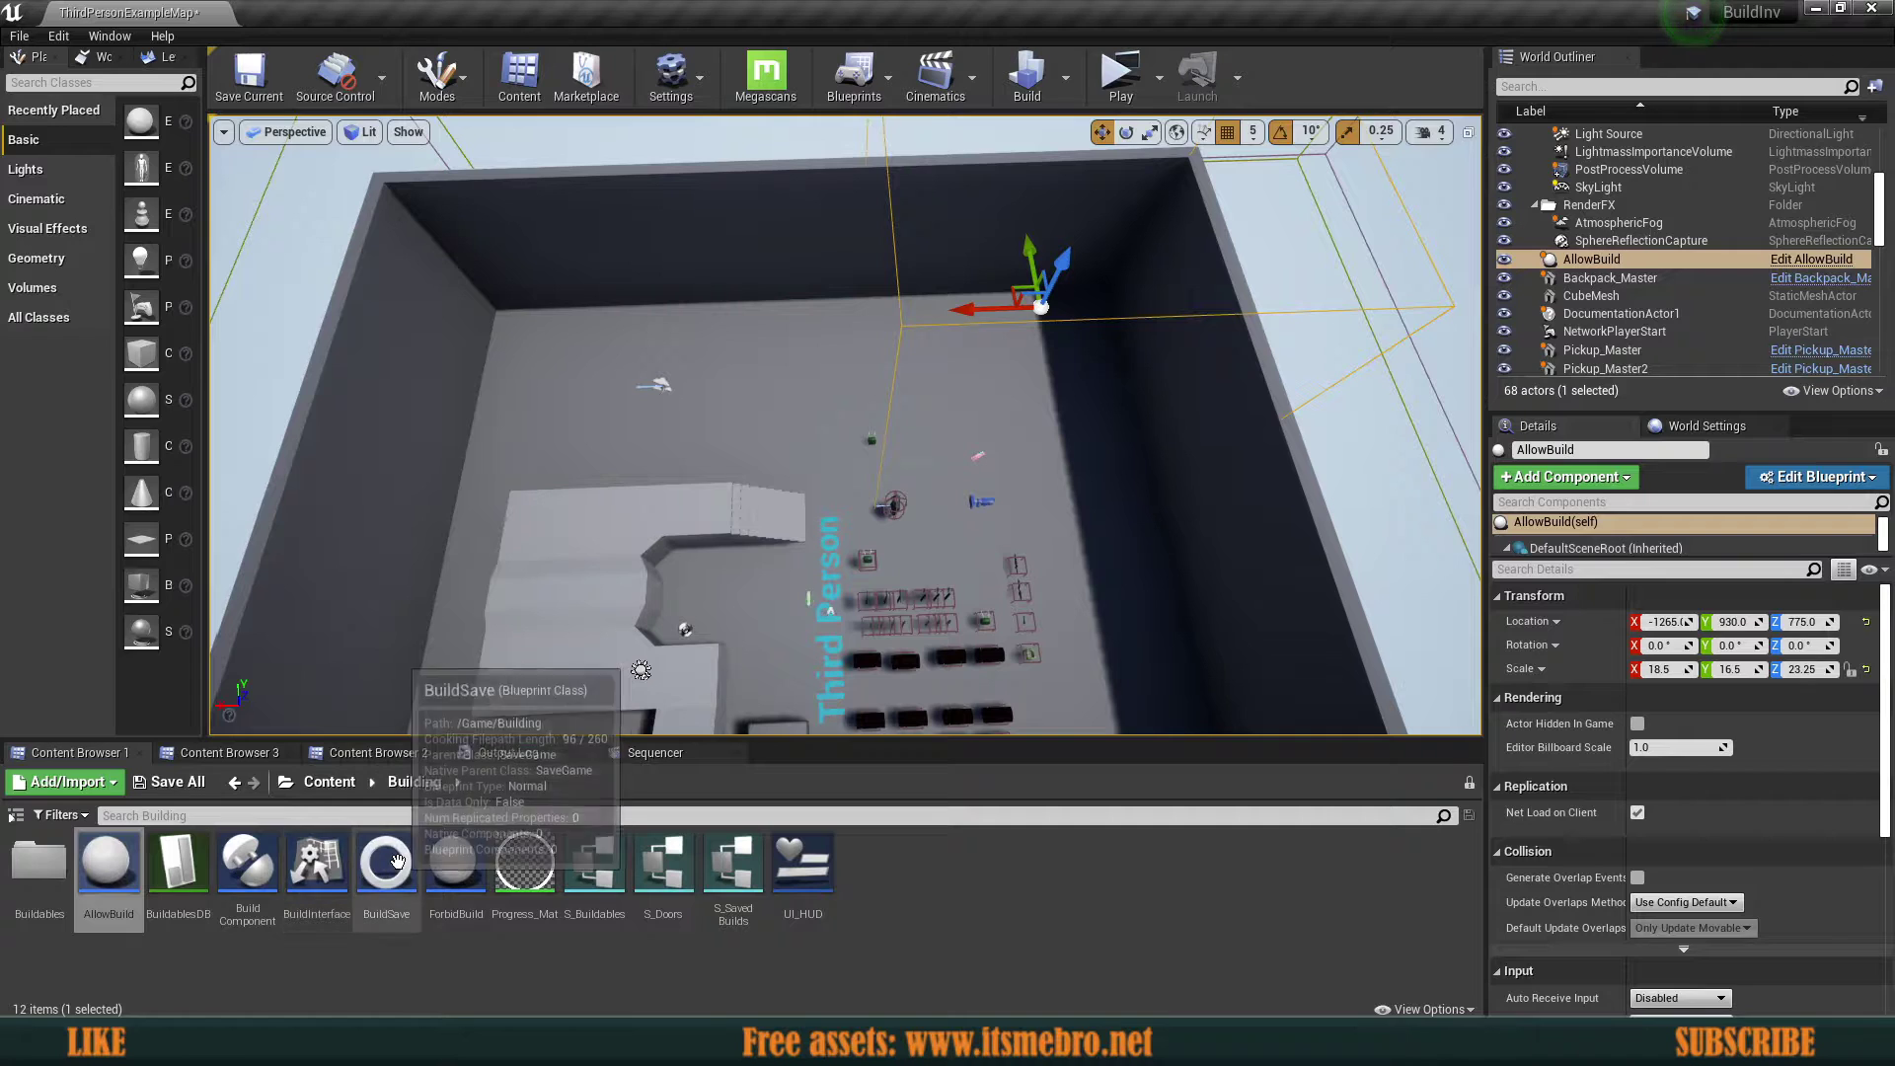
Place a ForbidBuild actor on the arena floor beside the AllowBuild area and stretch it to a scale of about 25 × 19 × 32.25.
left_click_drag(456, 867, 636, 423)
key("r")
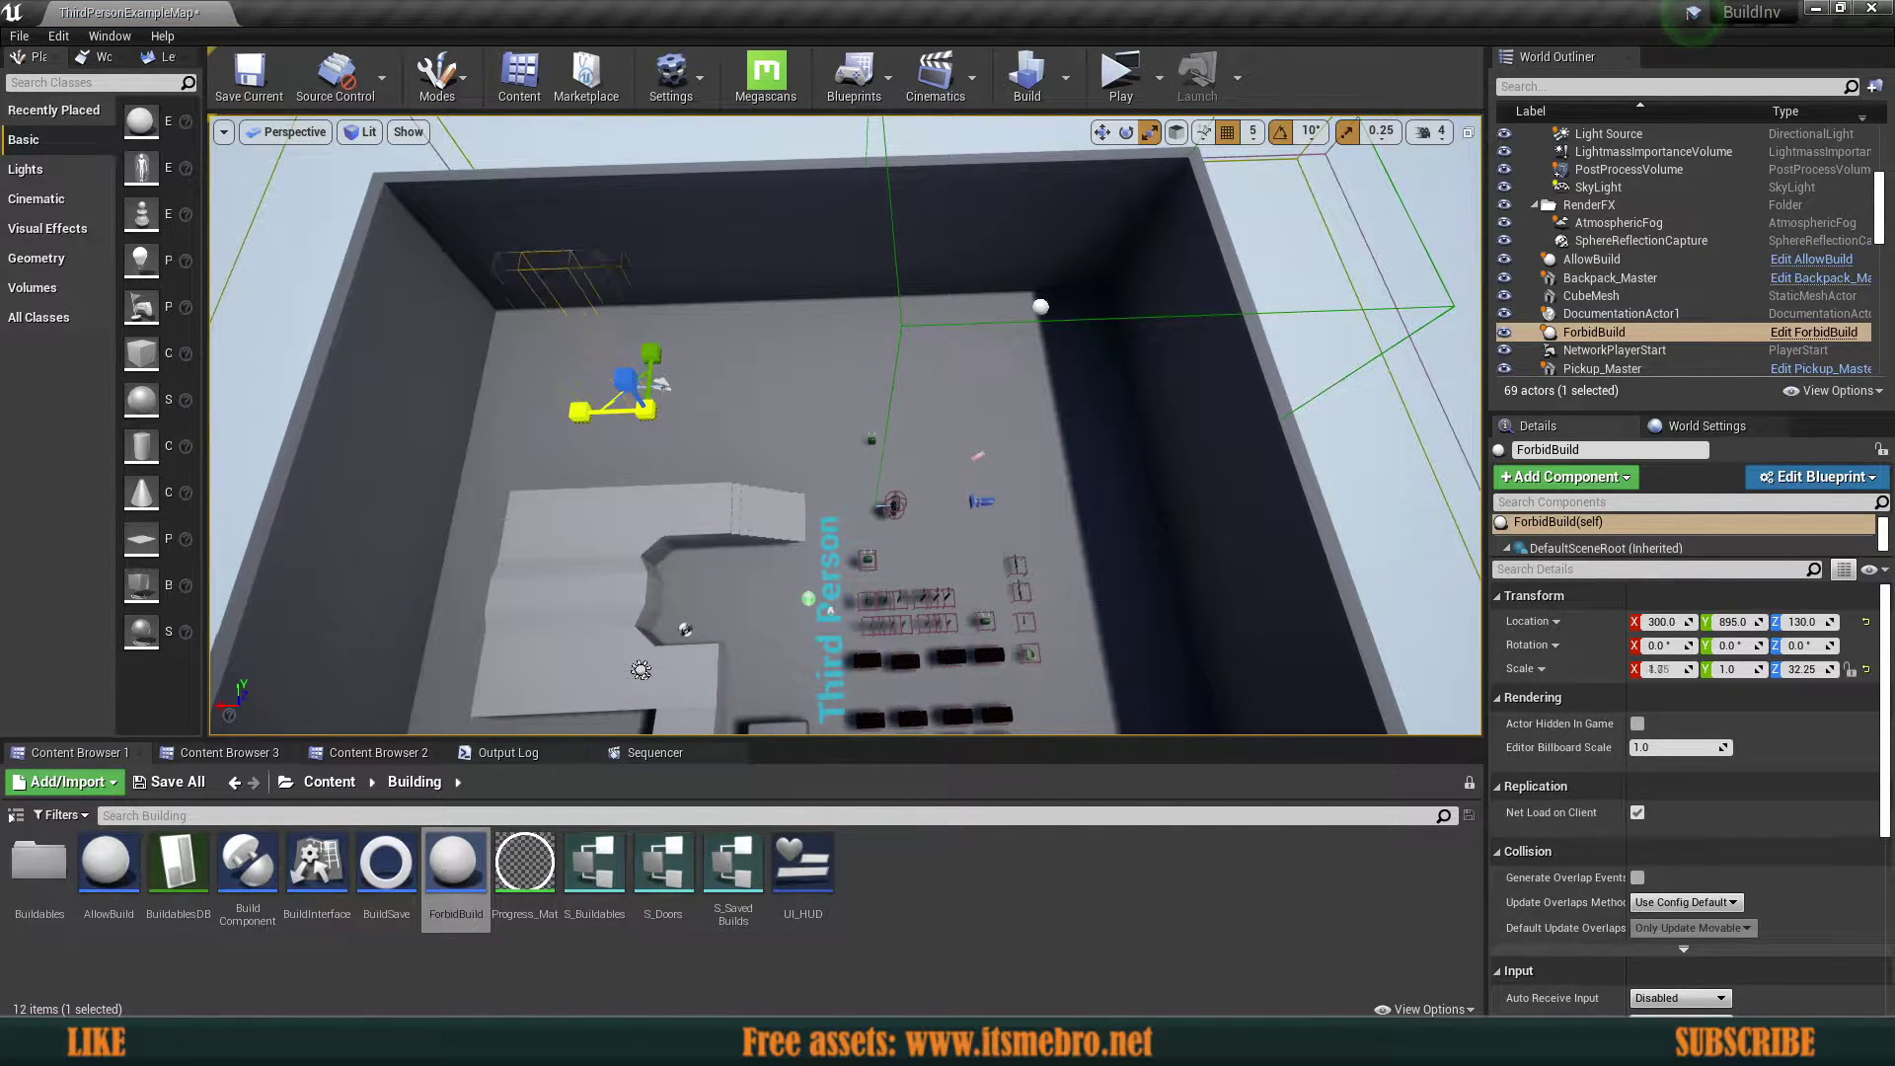
left_click_drag(580, 411, 365, 416)
left_click_drag(650, 353, 651, 352)
Move the ForbidBuild volume next to the AllowBuild volume, at about X 135, Y 900, Z 615, and save the level.
right_click_drag(902, 530, 974, 529)
key("w")
left_click_drag(957, 397, 930, 423)
right_click_drag(931, 423, 1036, 360)
right_click_drag(889, 463, 881, 461)
left_click_drag(911, 455, 919, 391)
right_click_drag(919, 391, 1037, 370)
right_click_drag(898, 462, 891, 452)
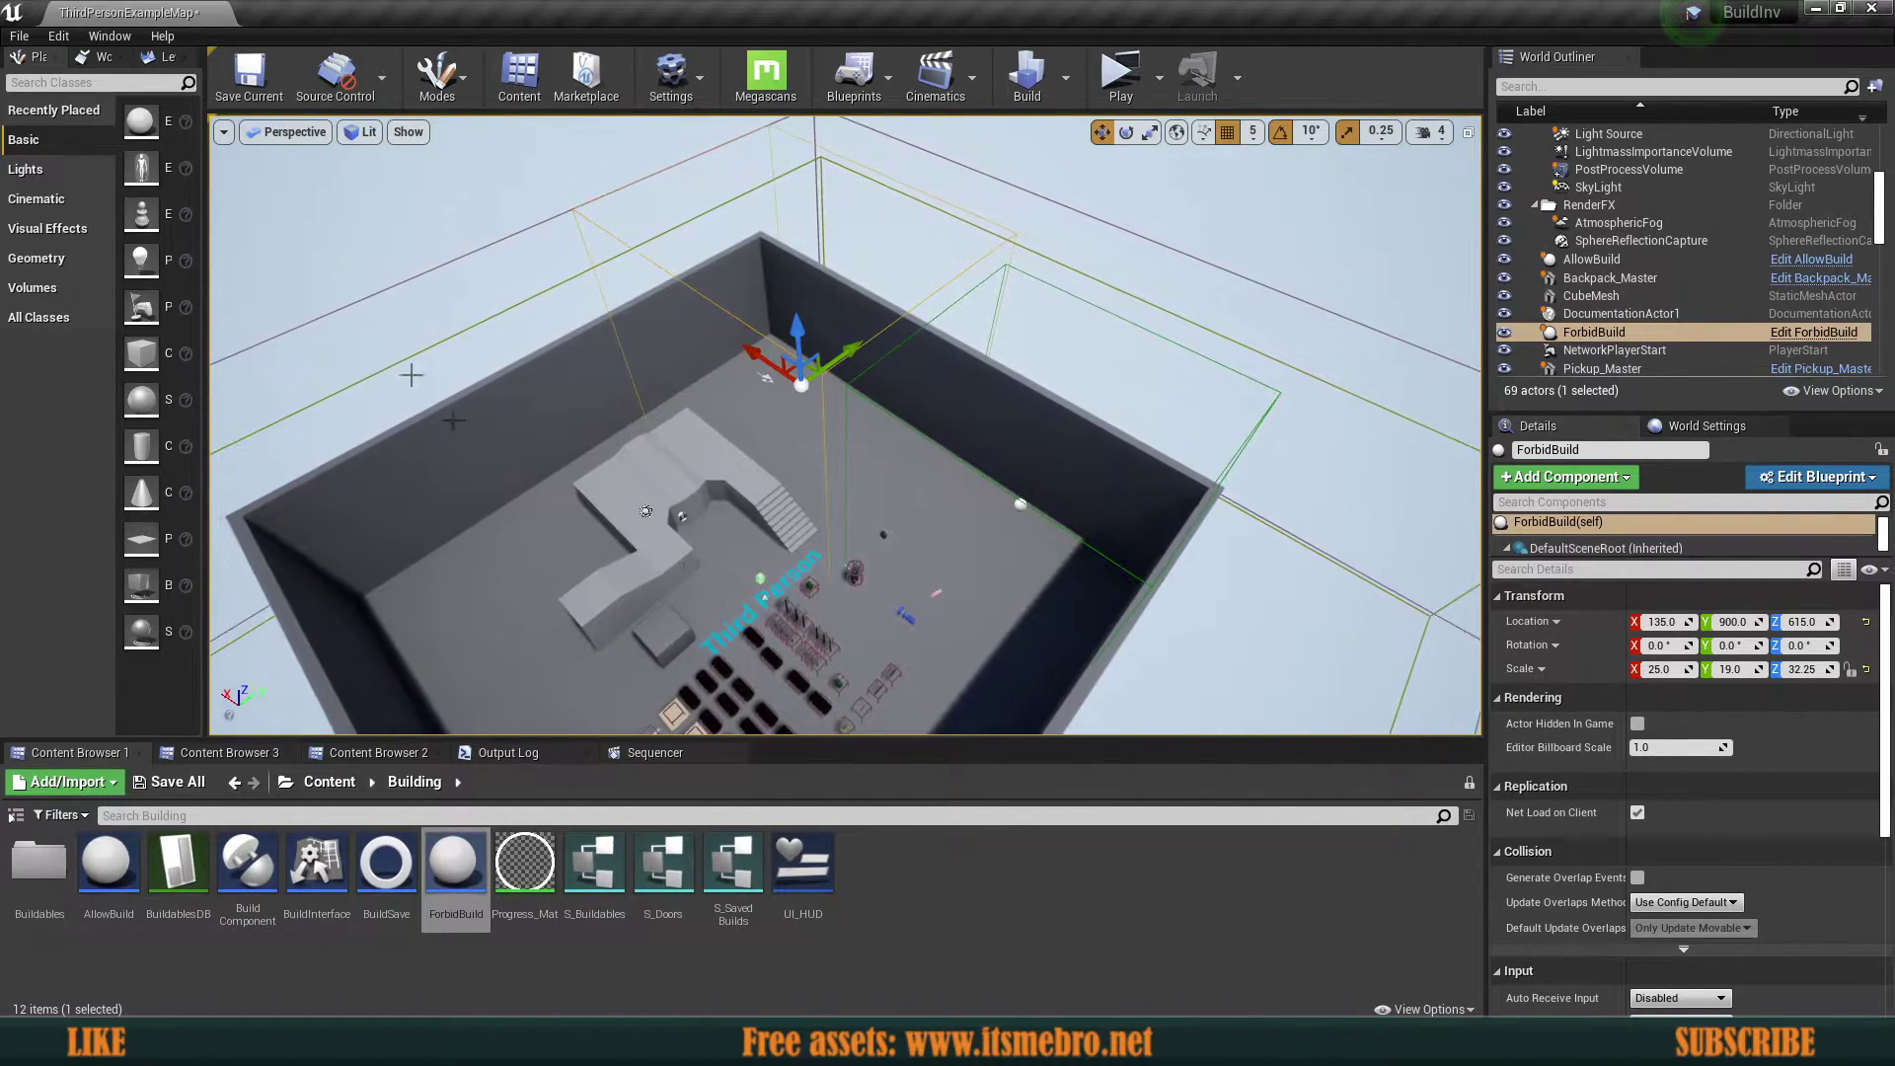
left_click(267, 101)
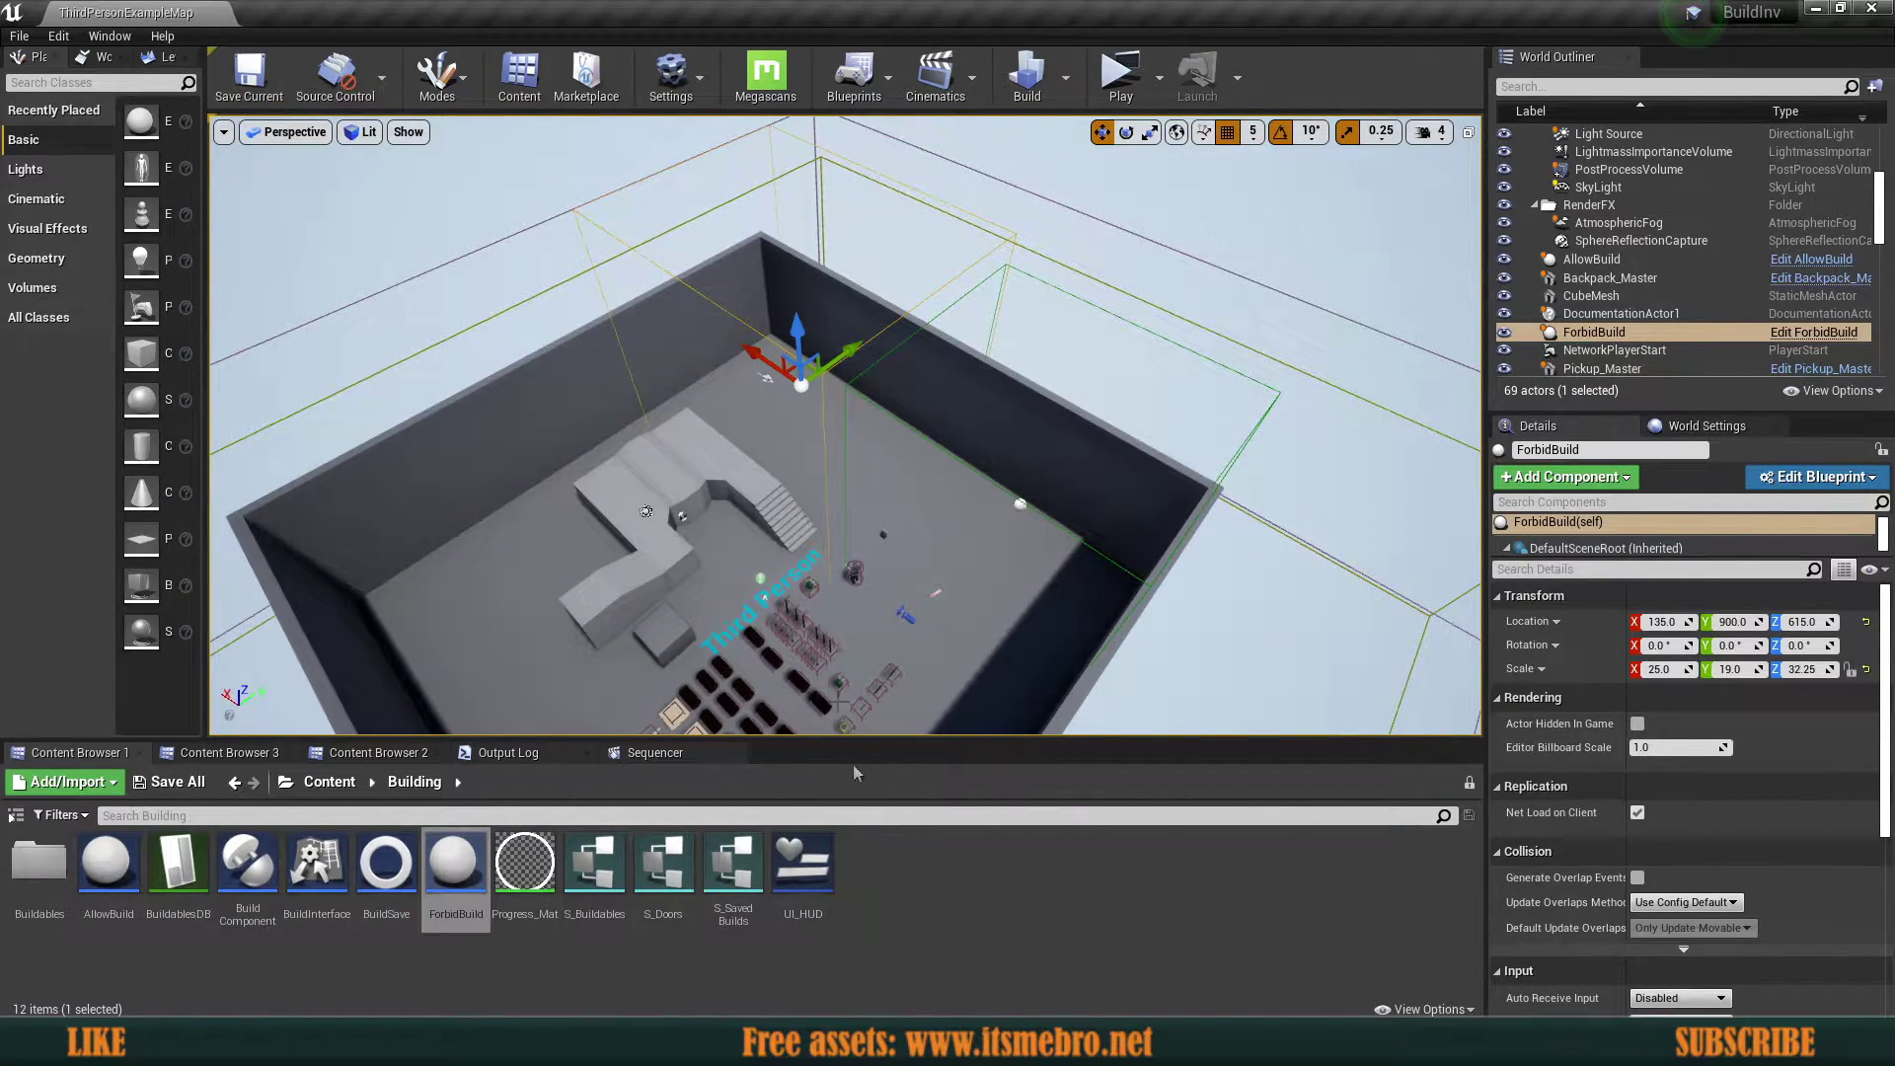
left_click(928, 901)
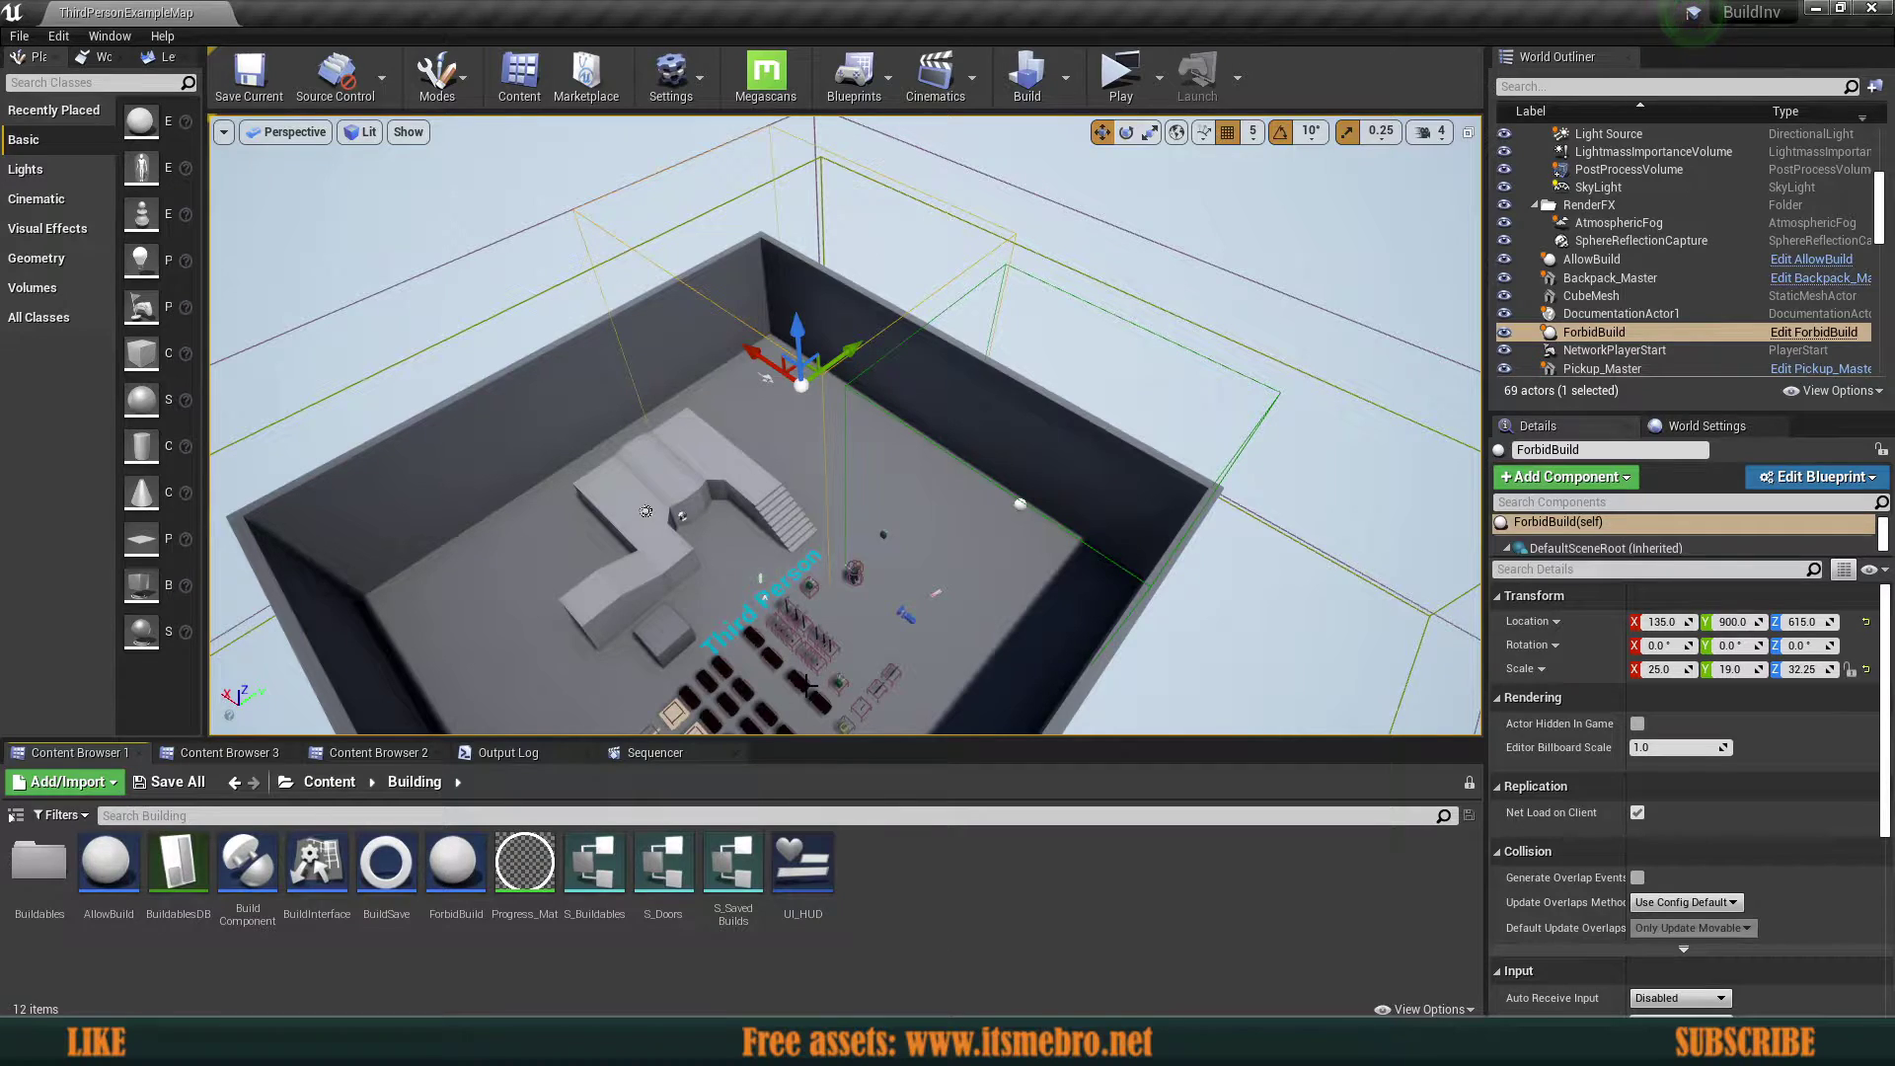
right_click_drag(946, 551, 916, 527)
right_click_drag(789, 474, 716, 493)
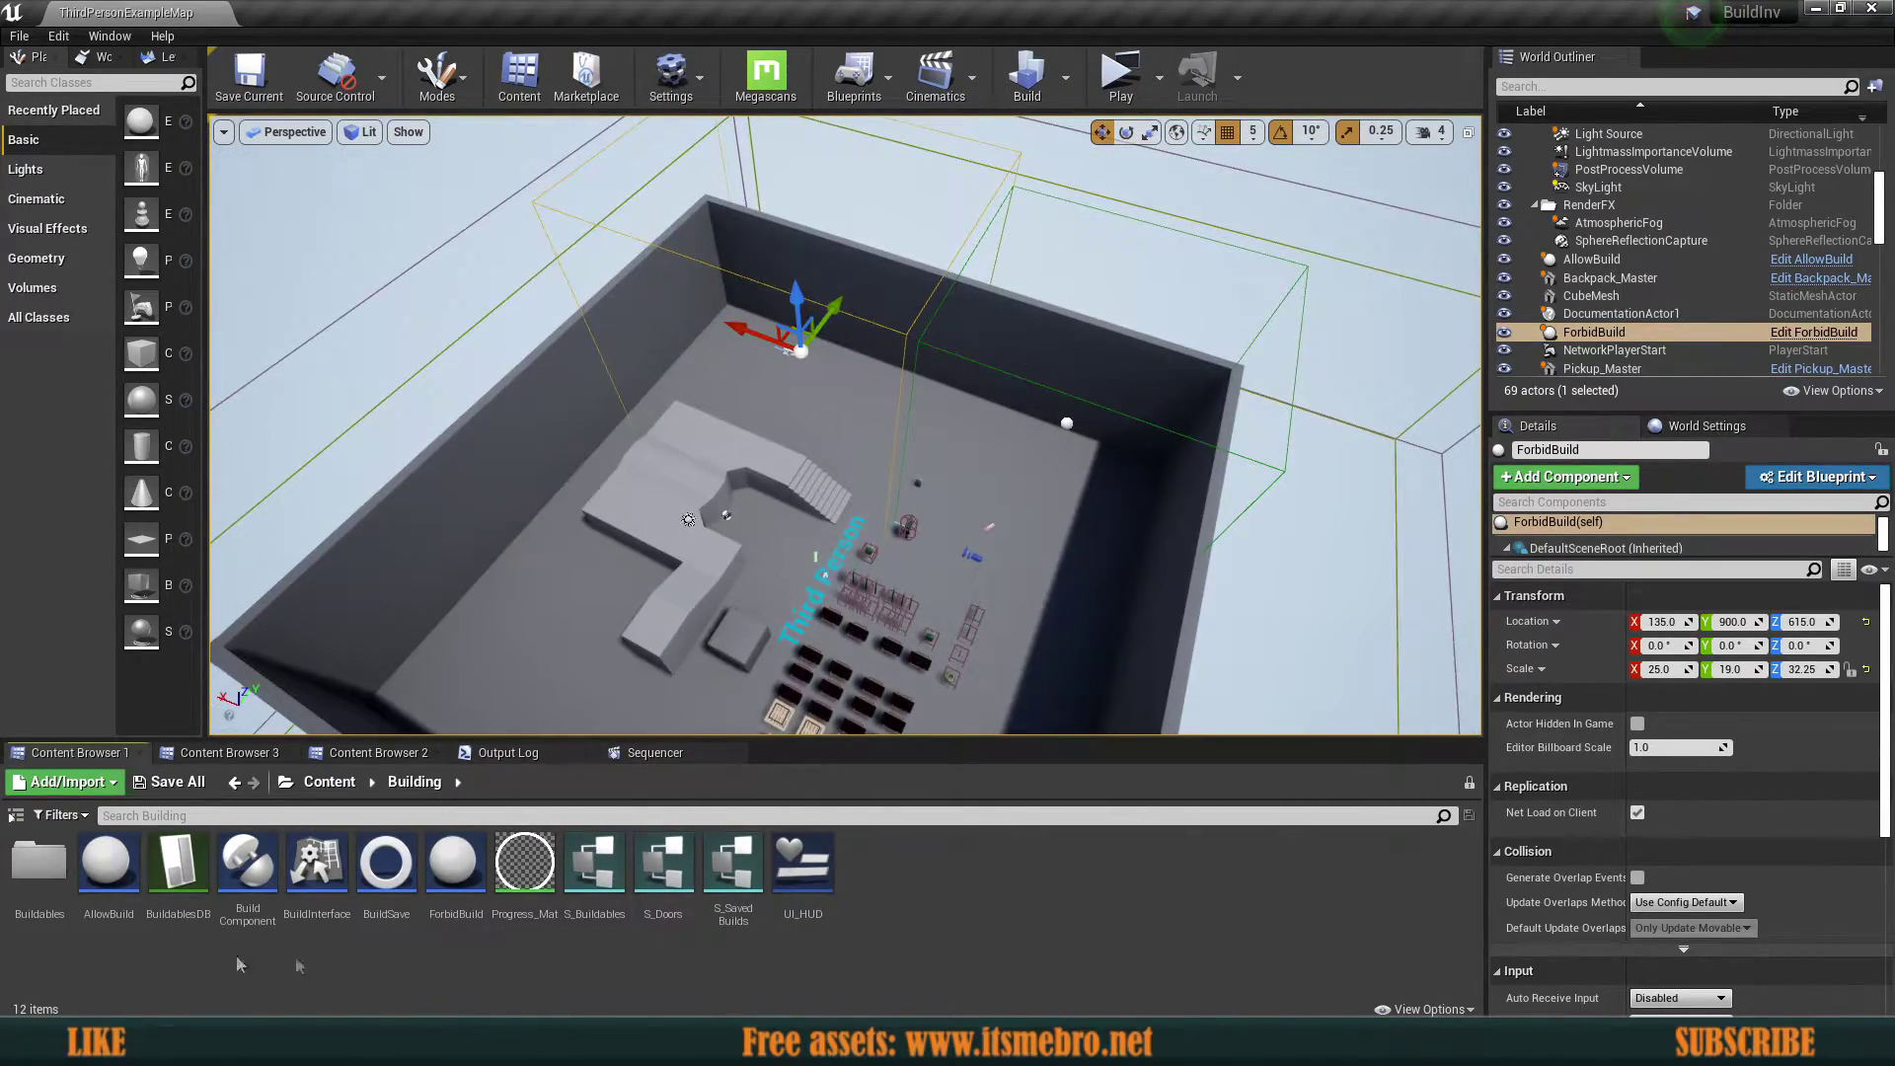
Open the BuildComponent, AllowBuild and ForbidBuild blueprints from the Building folder.
double_click(248, 863)
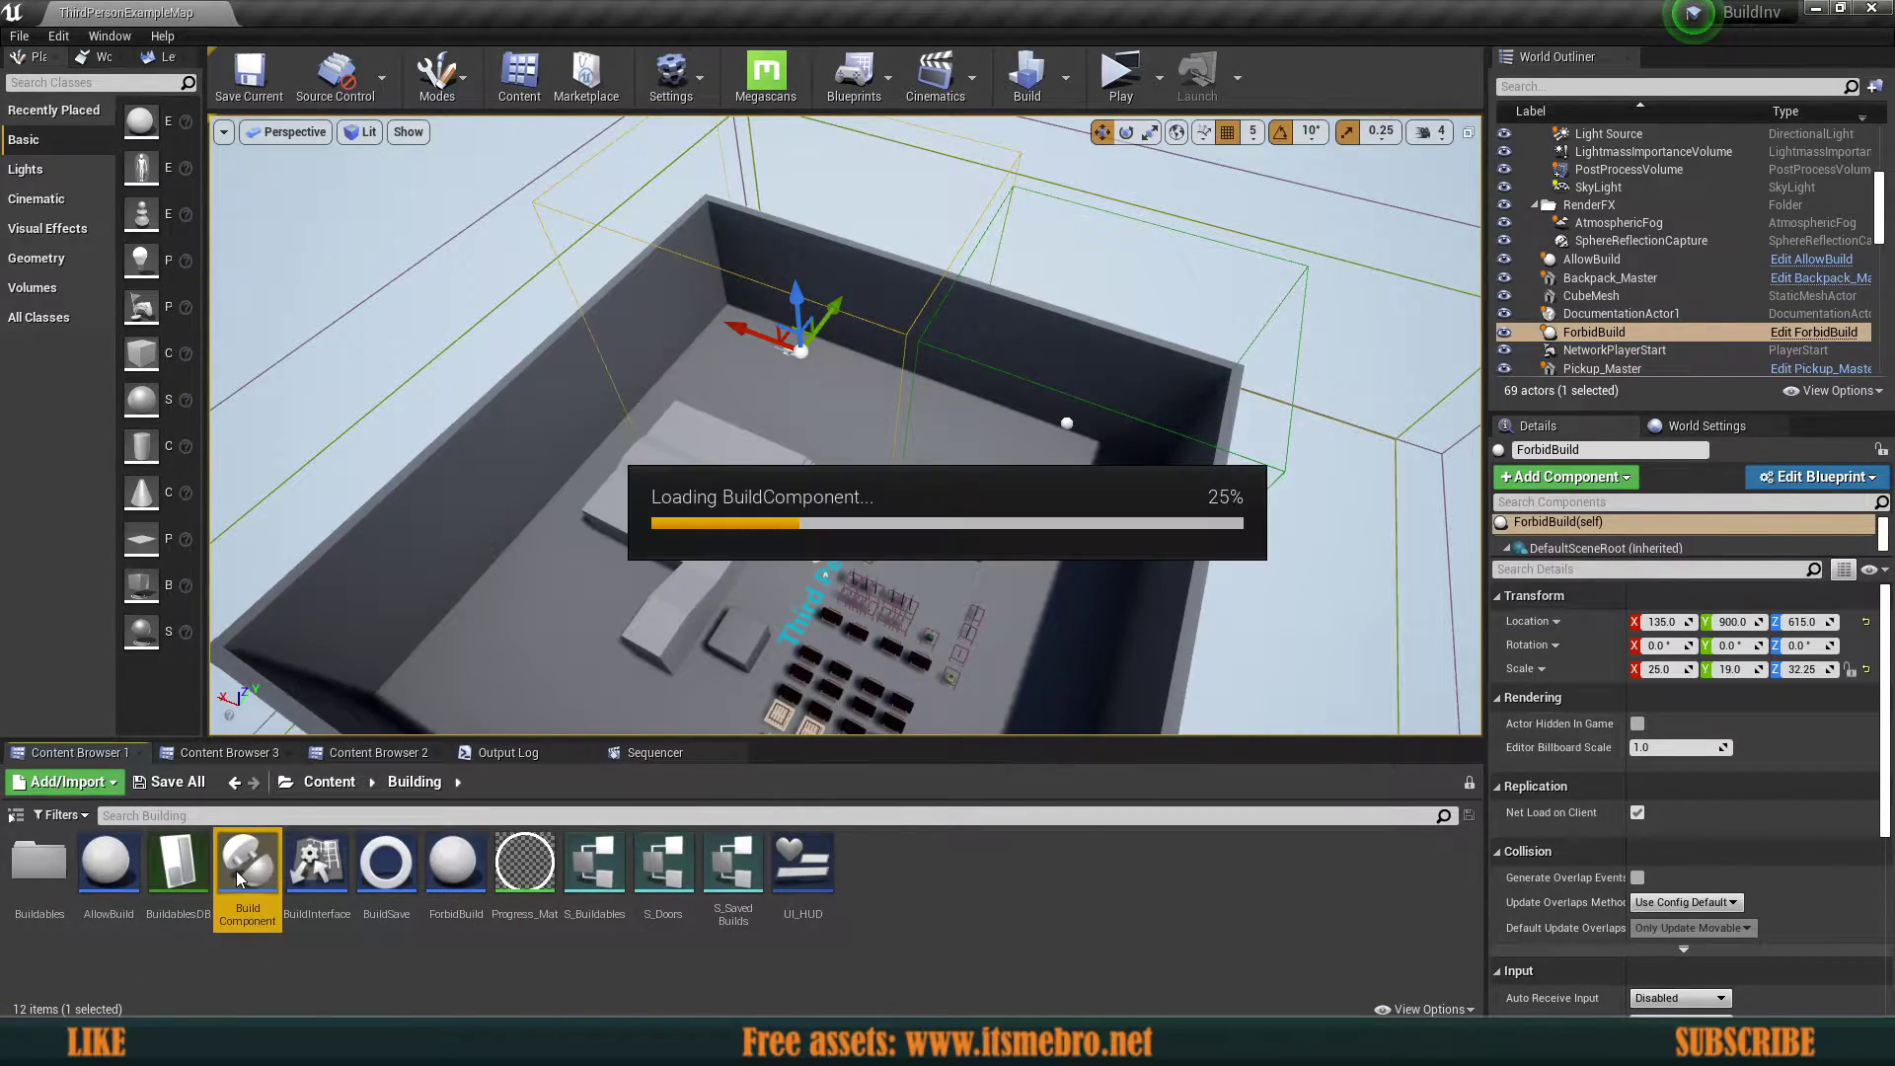
left_click(136, 11)
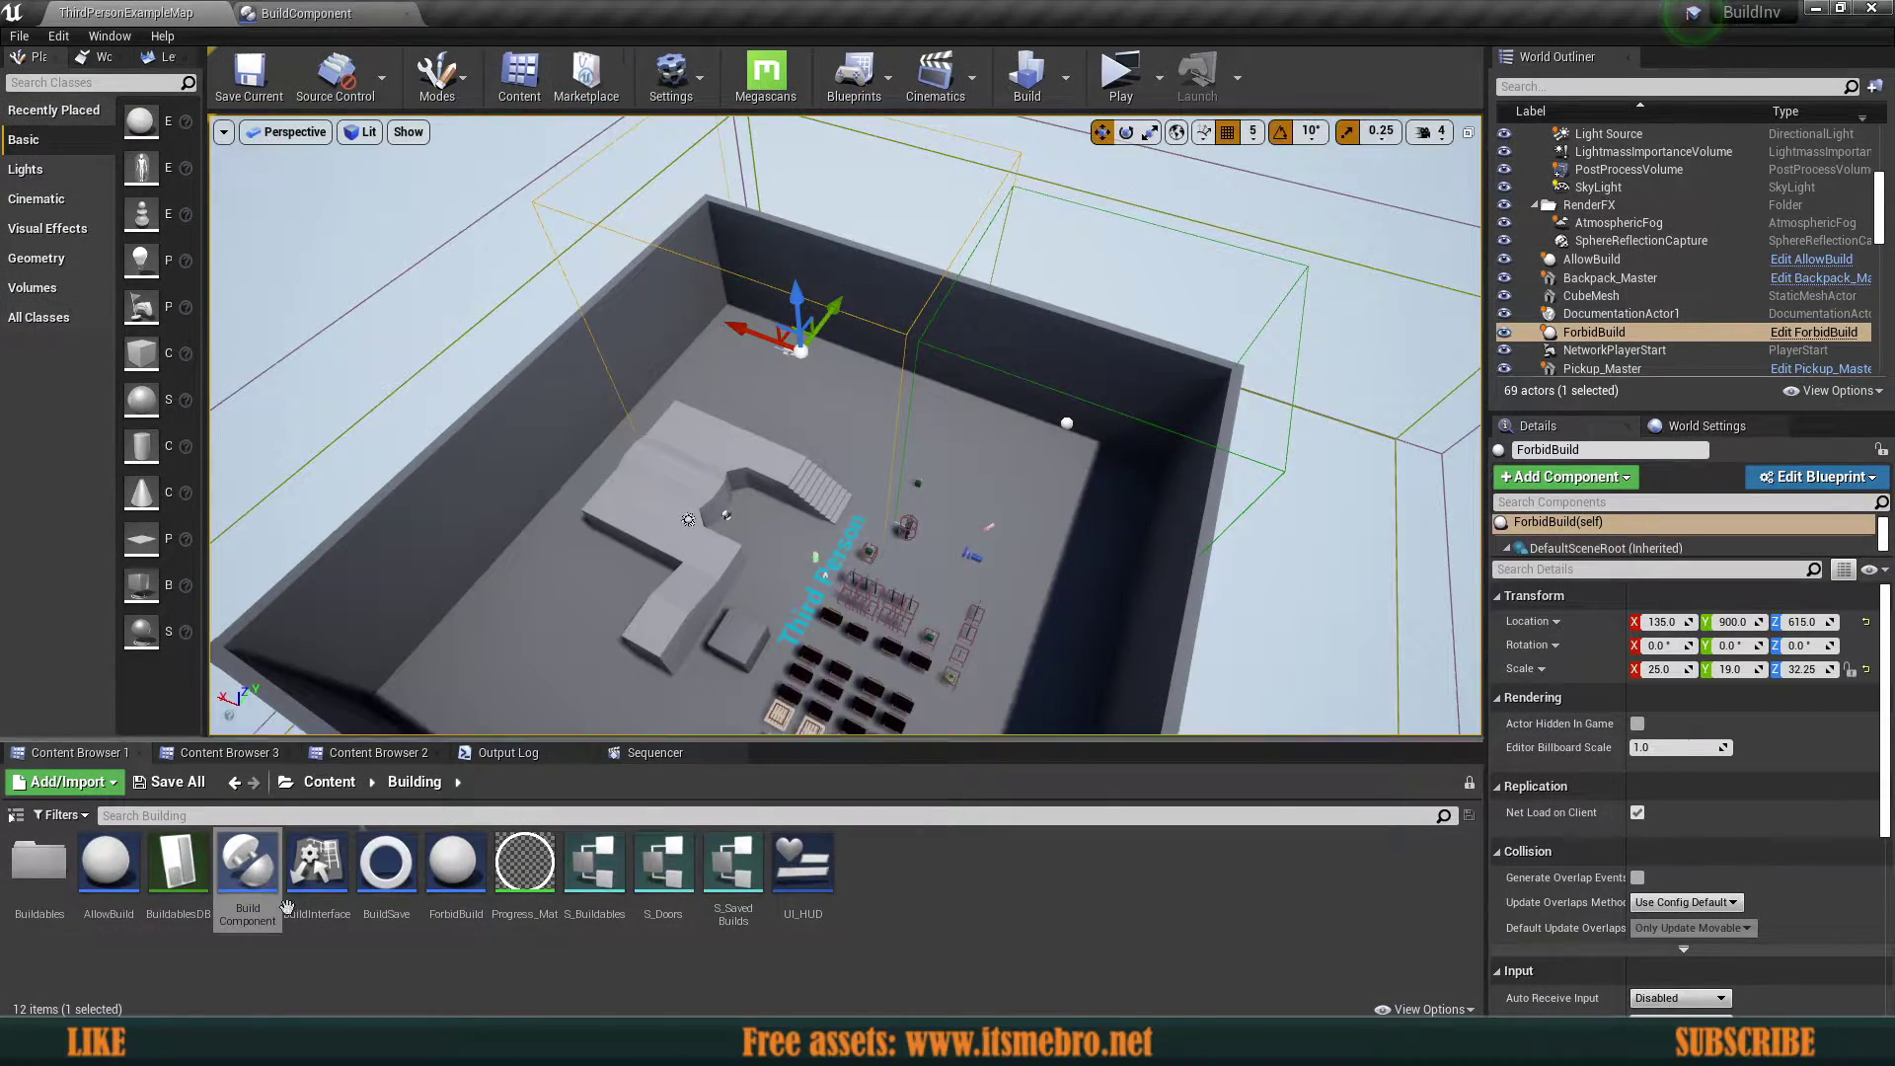
double_click(98, 874)
left_click(163, 10)
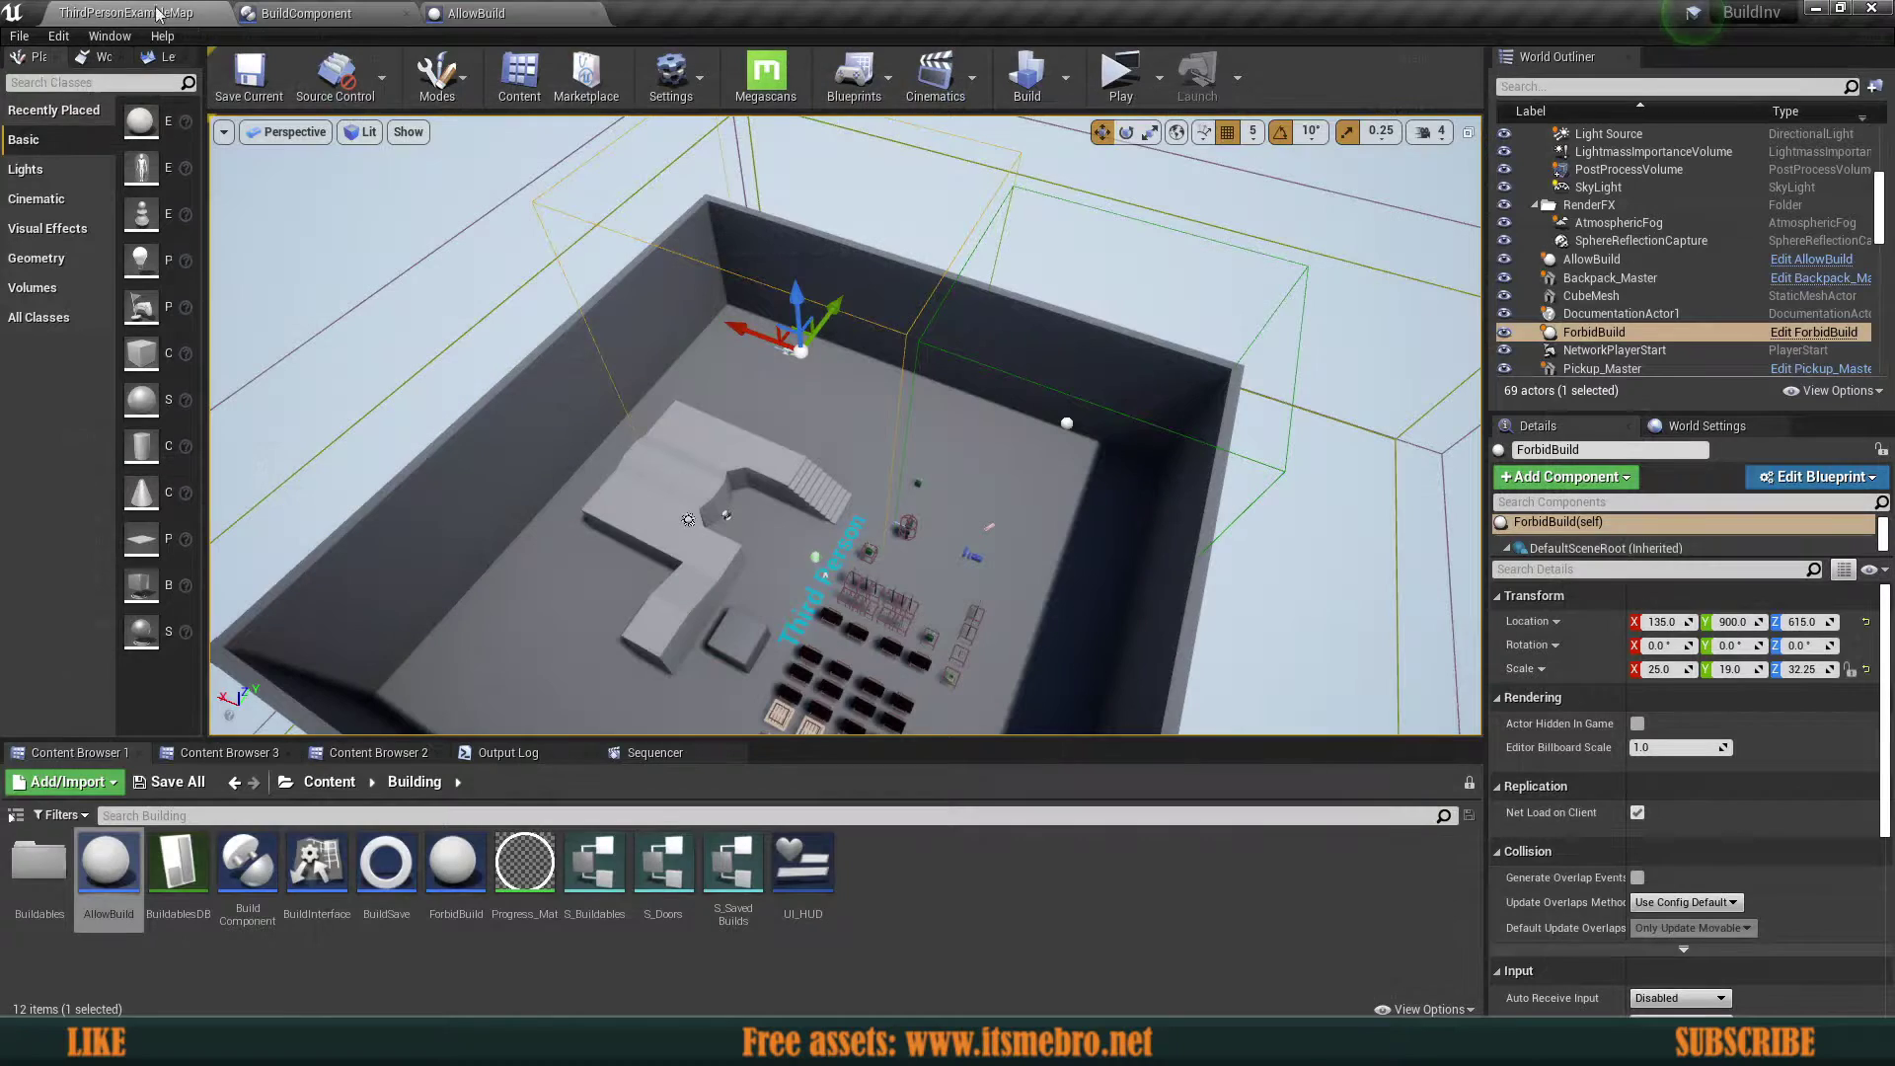
double_click(456, 863)
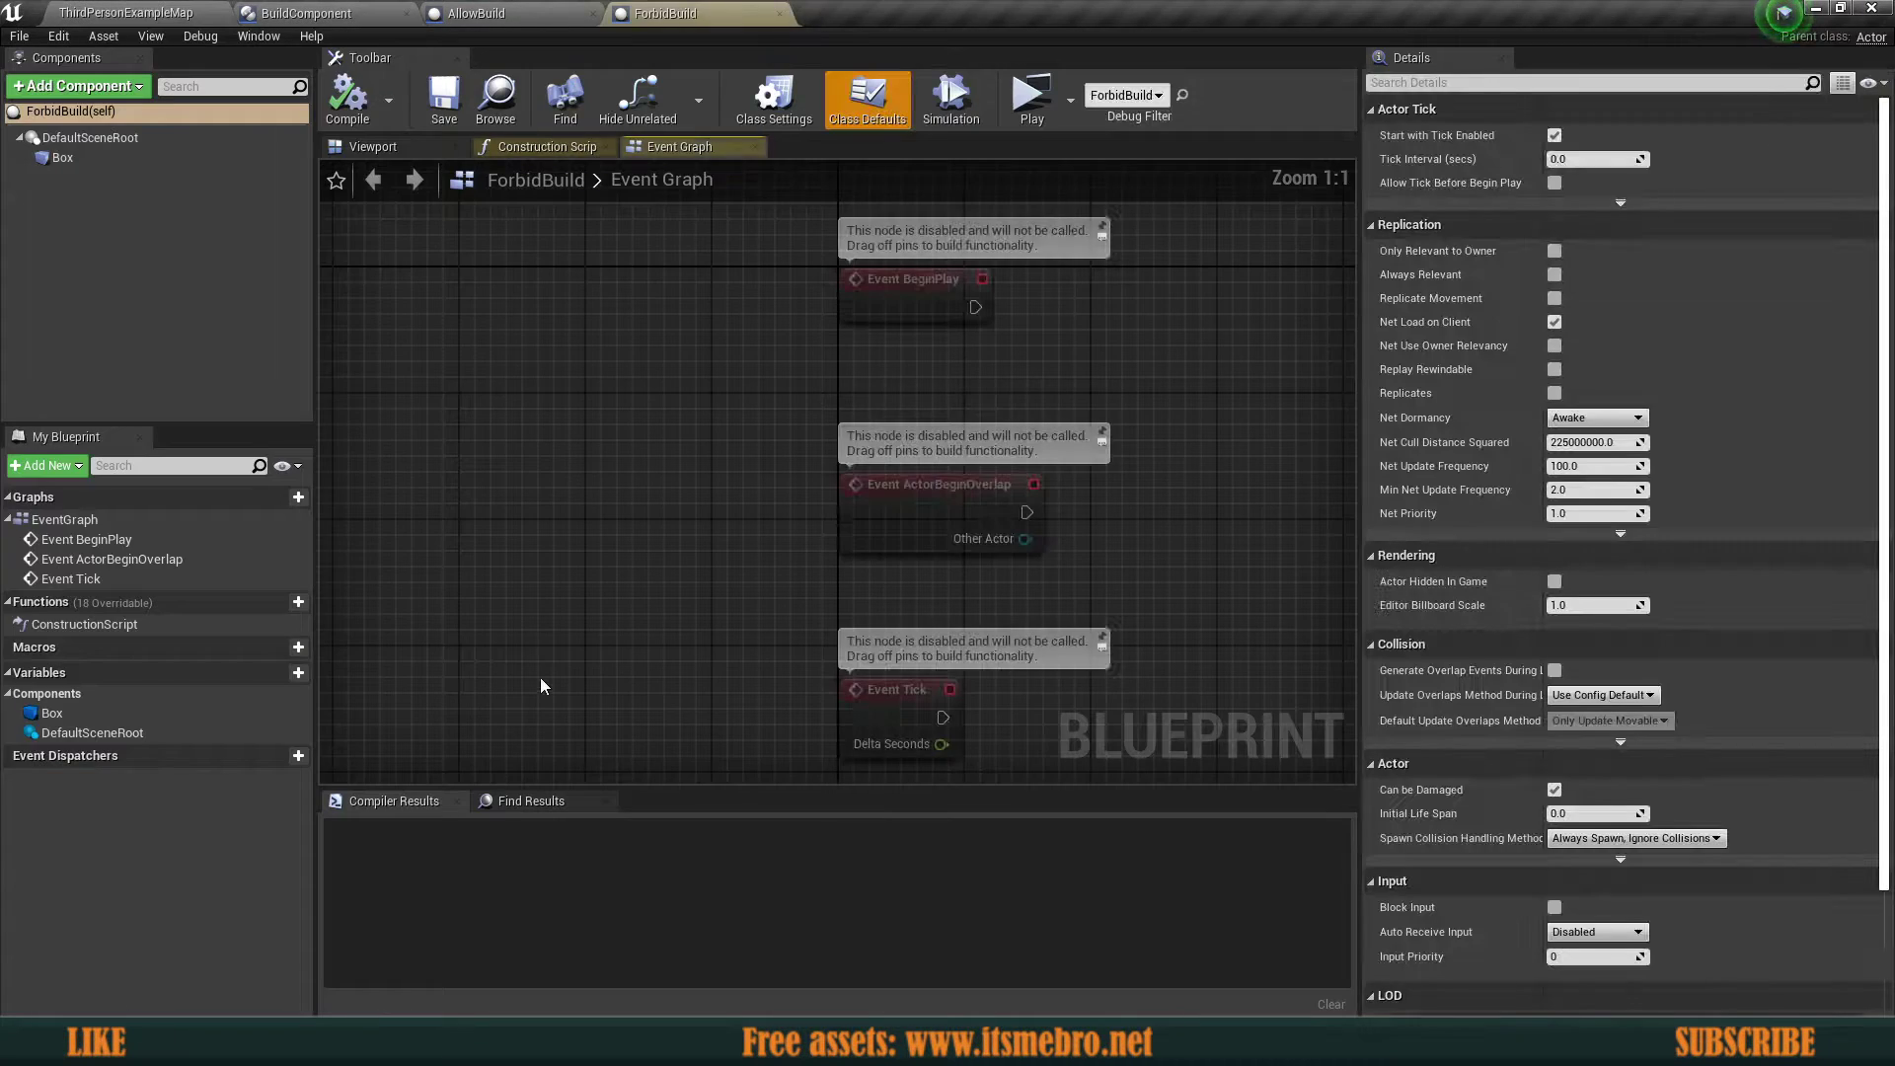
Give the AllowBuild box a Custom collision preset that ignores every channel except BuildArea, which it blocks, and compile and save the blueprint.
left_click(567, 10)
left_click(61, 158)
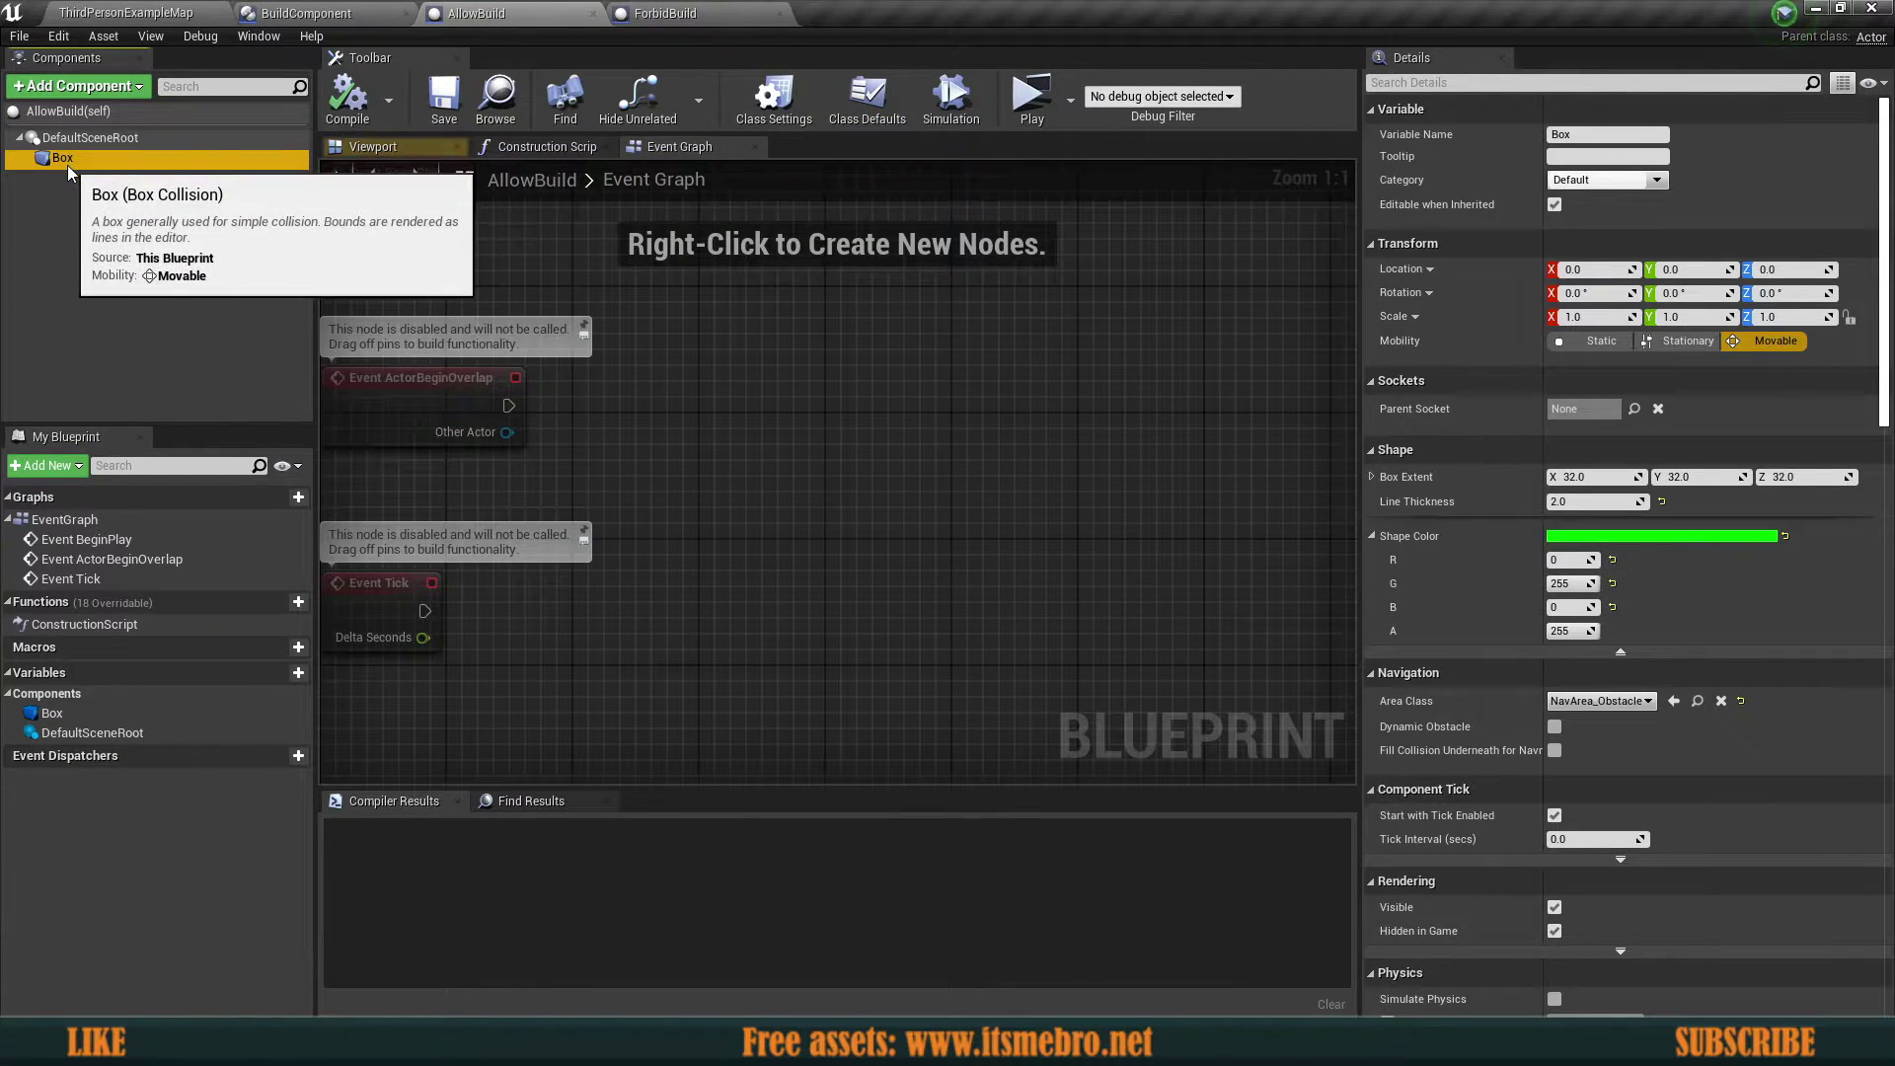
scroll(1507, 637, "down", 12)
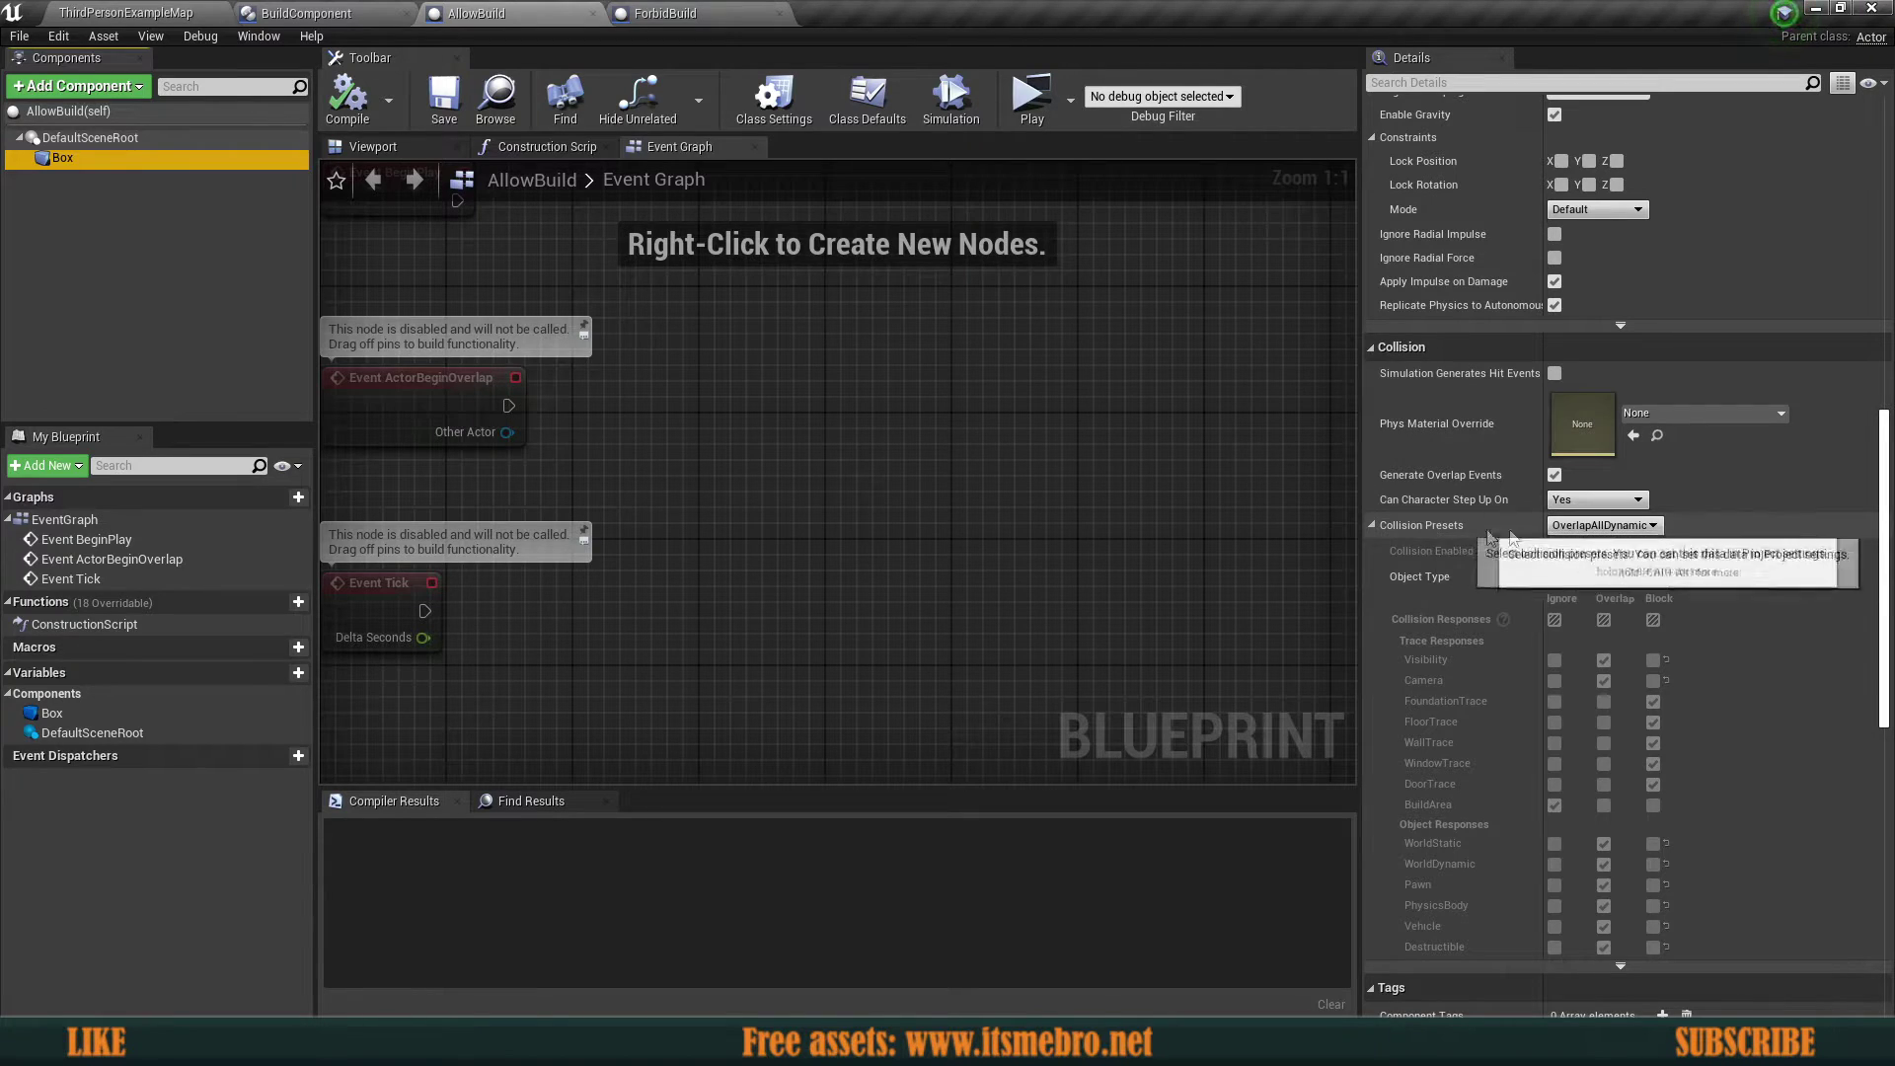
left_click(1599, 525)
left_click(1569, 542)
left_click(1555, 619)
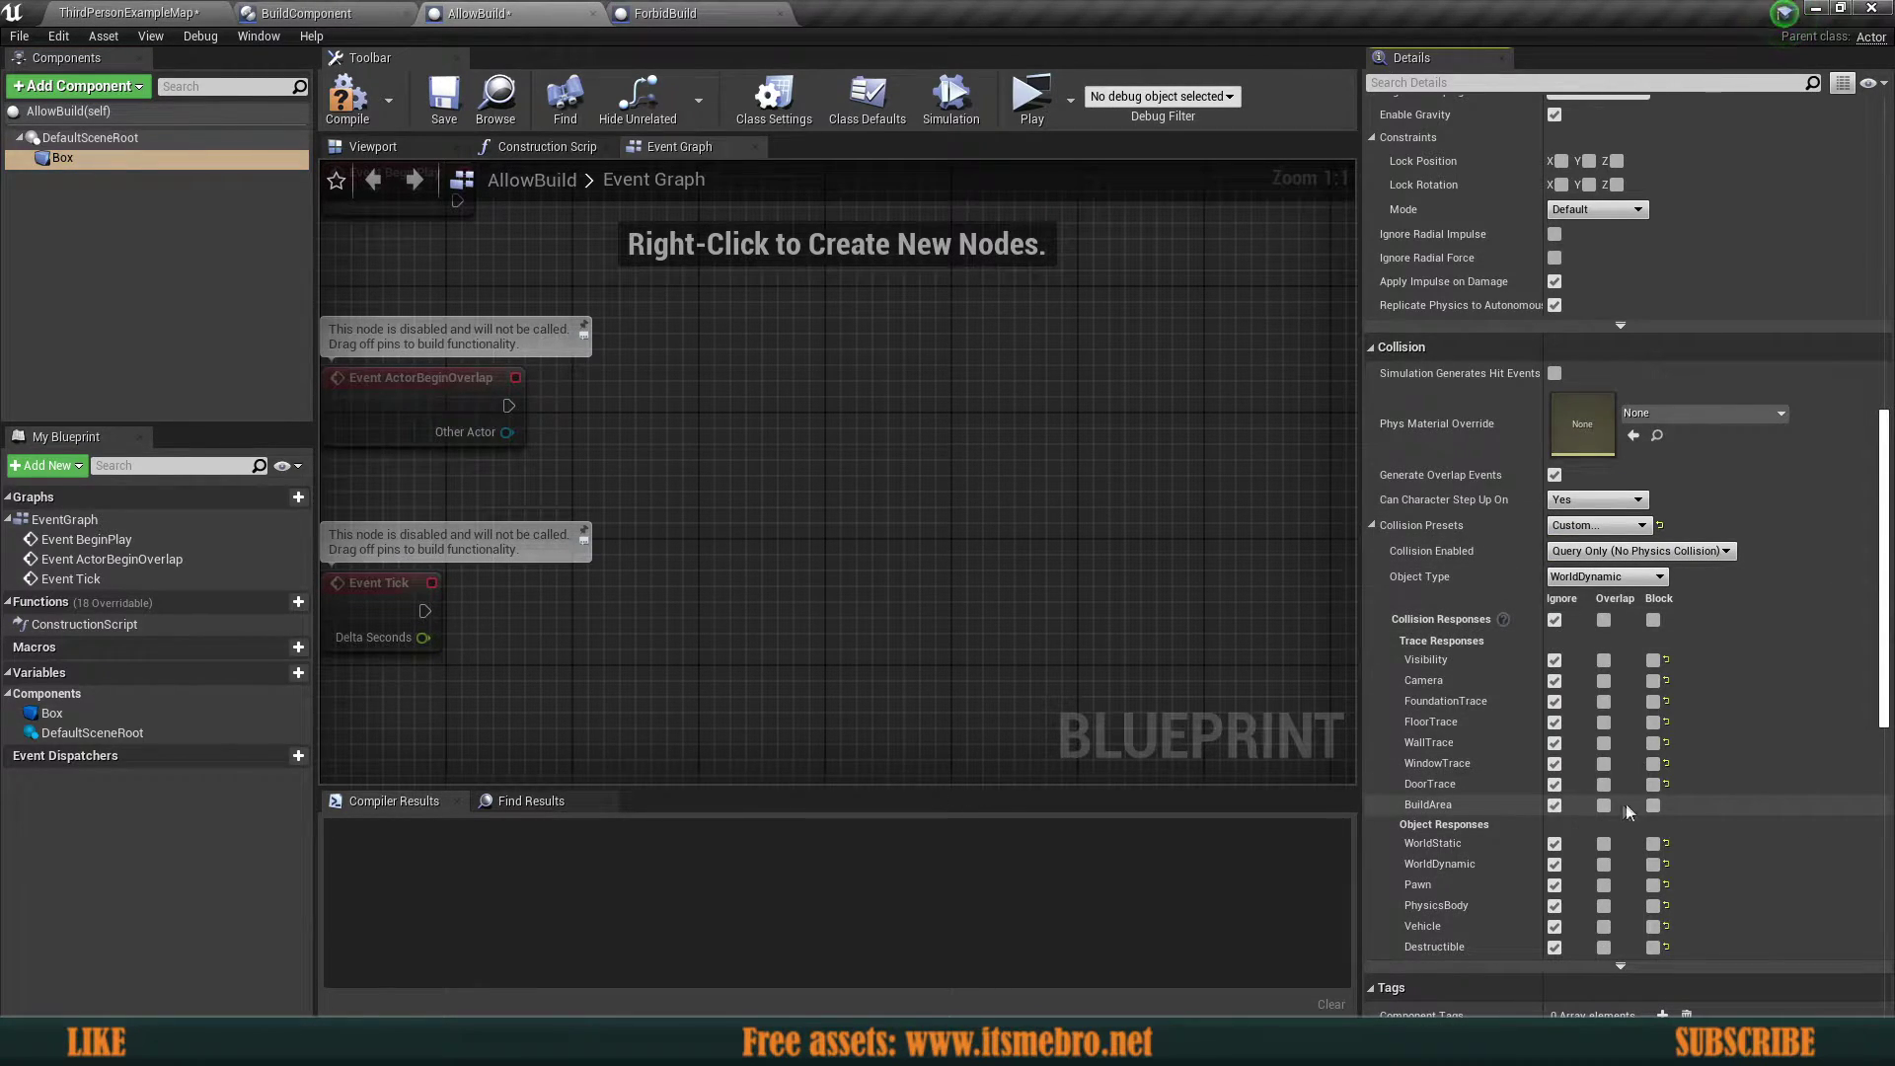
left_click(1653, 804)
left_click(446, 106)
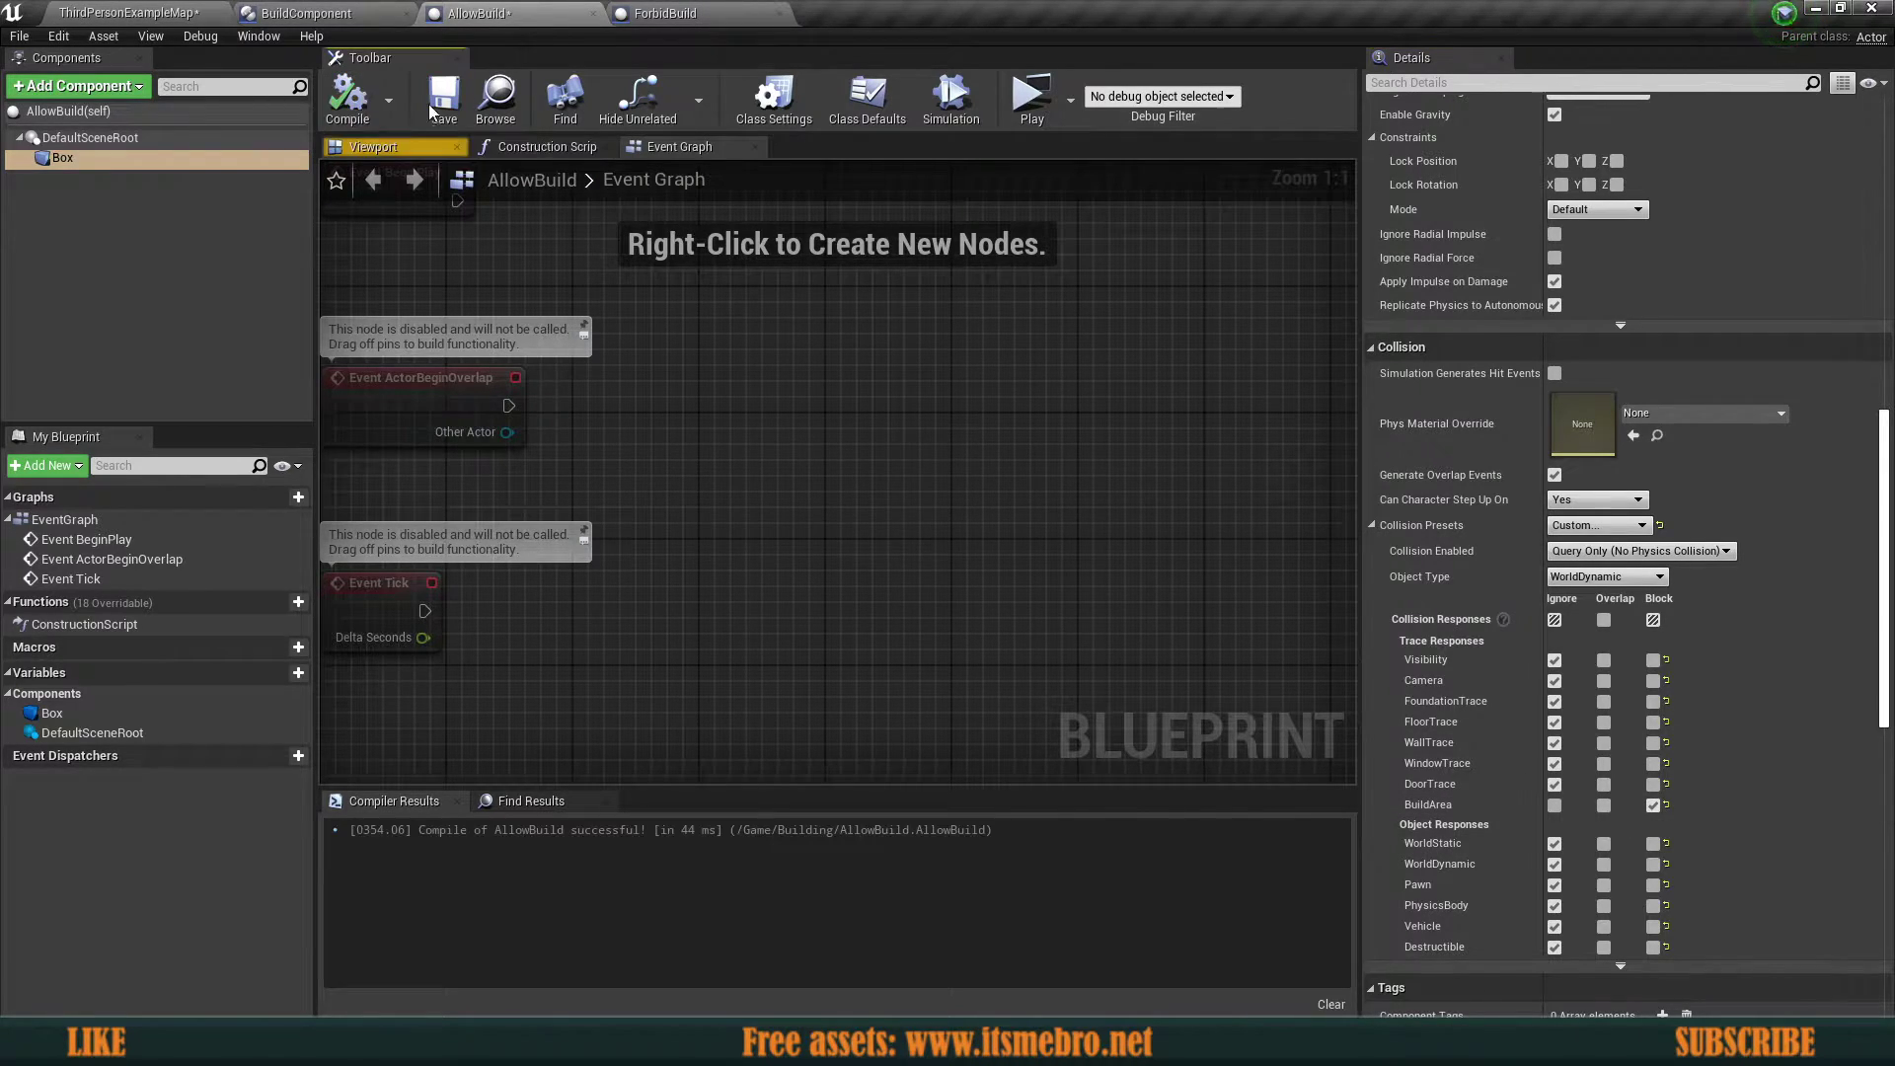
Give the ForbidBuild box a Custom collision preset that ignores all channels but blocks BuildArea, and compile and save the blueprint.
left_click(700, 10)
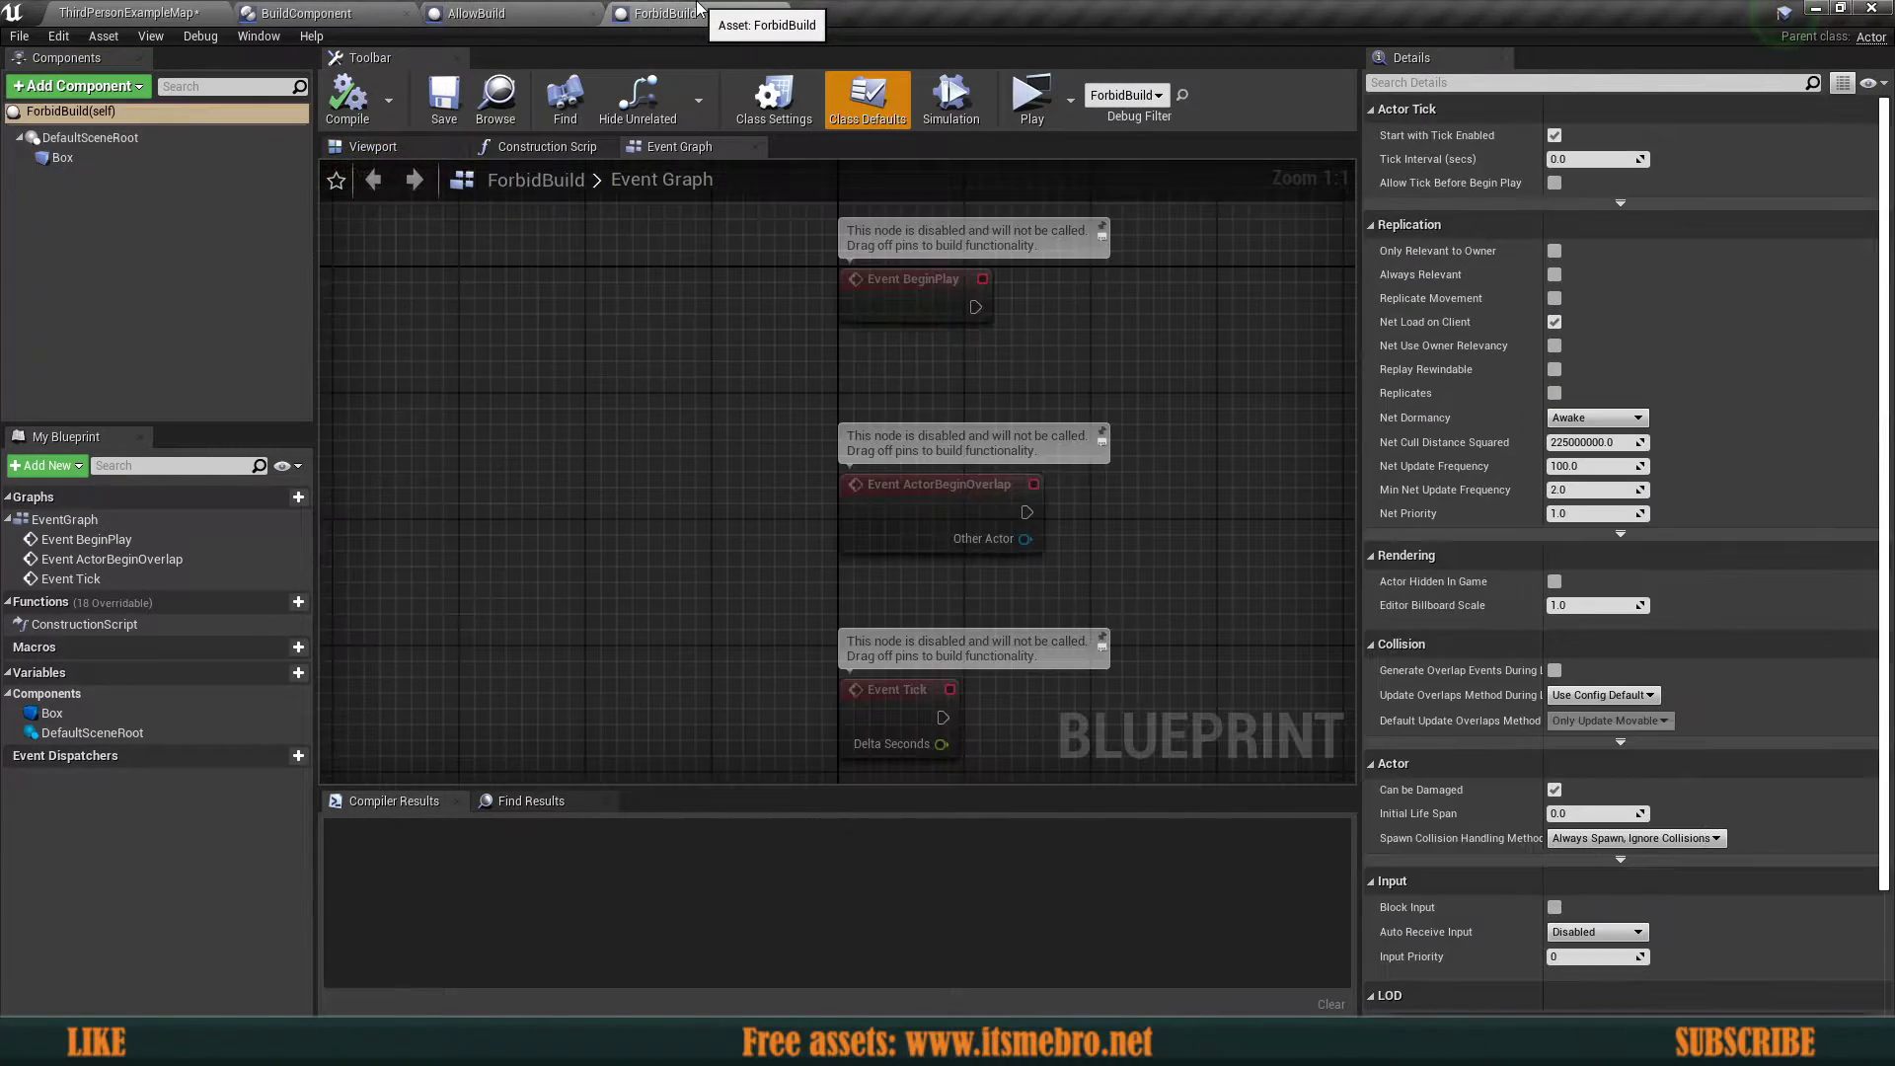
left_click(99, 158)
scroll(1470, 730, "down", 10)
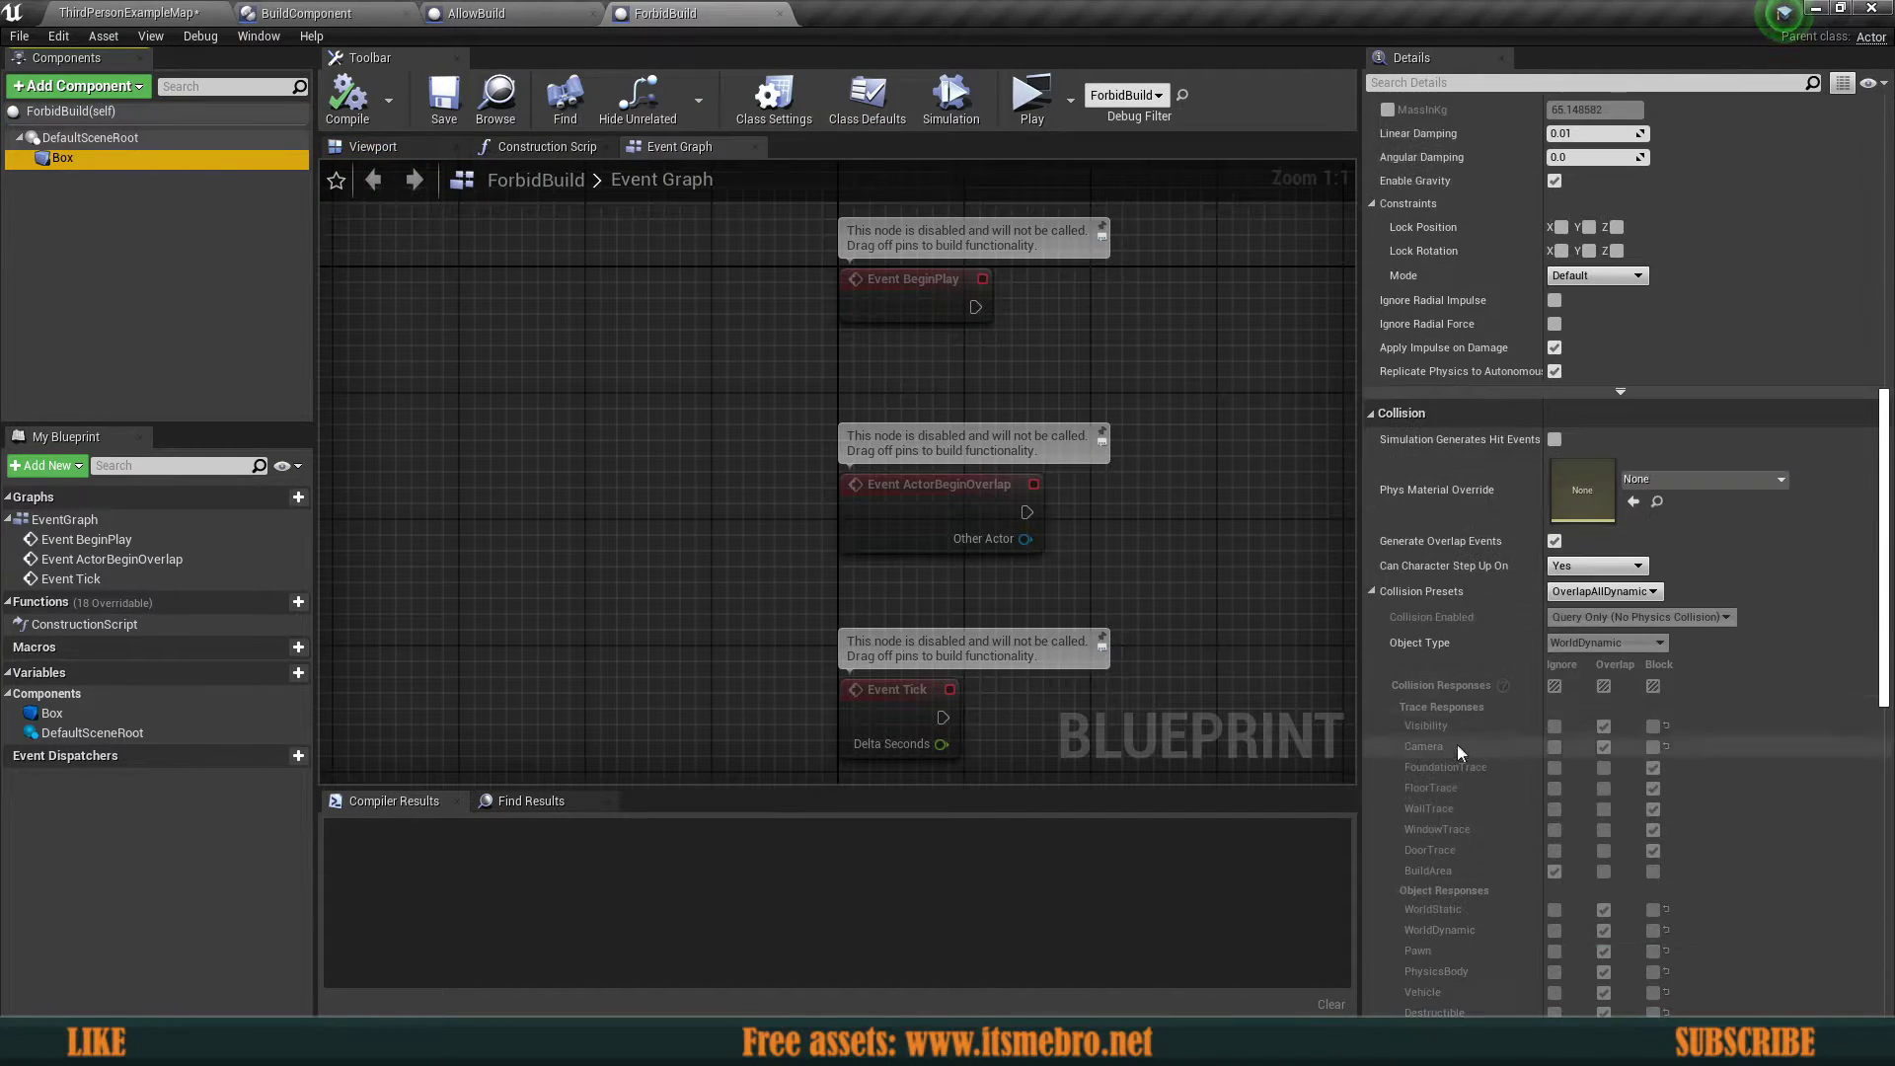
left_click(1579, 590)
left_click(1577, 606)
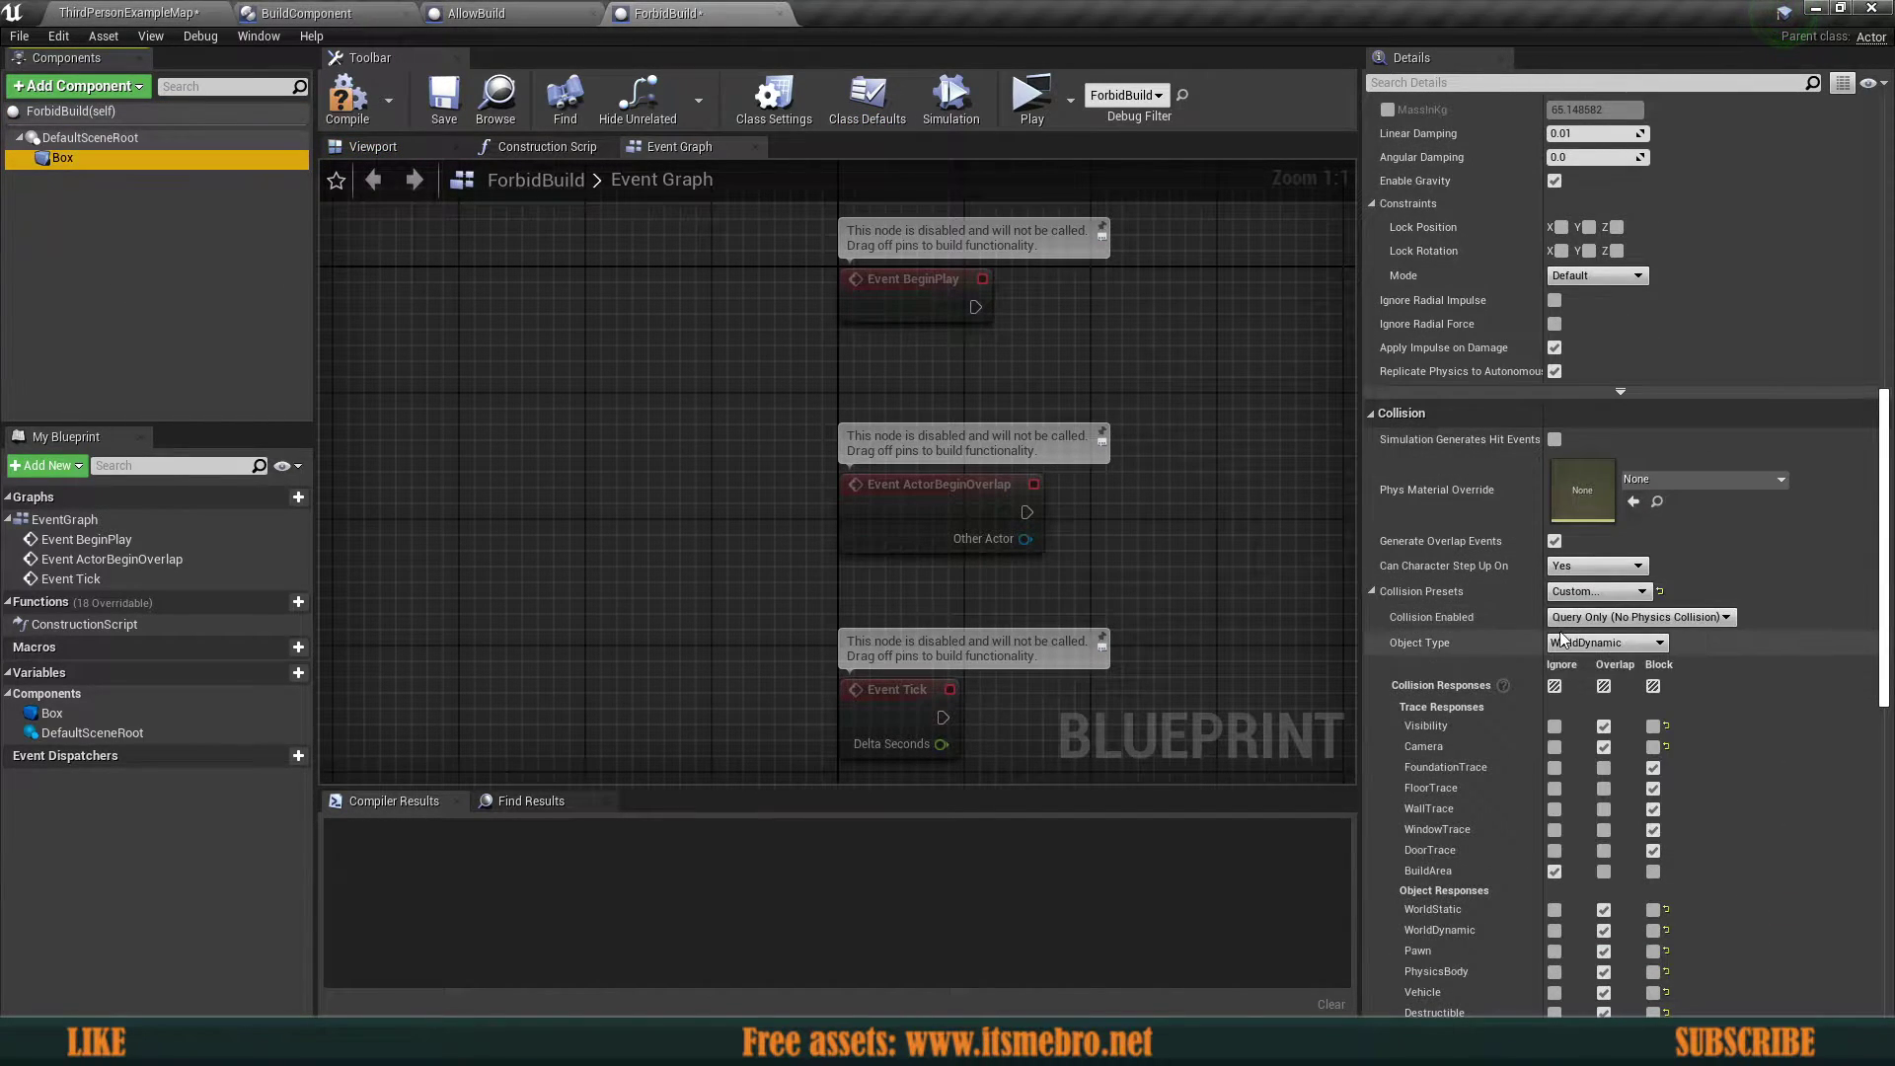
left_click(1555, 686)
scroll(1557, 683, "down", 4)
left_click(1655, 746)
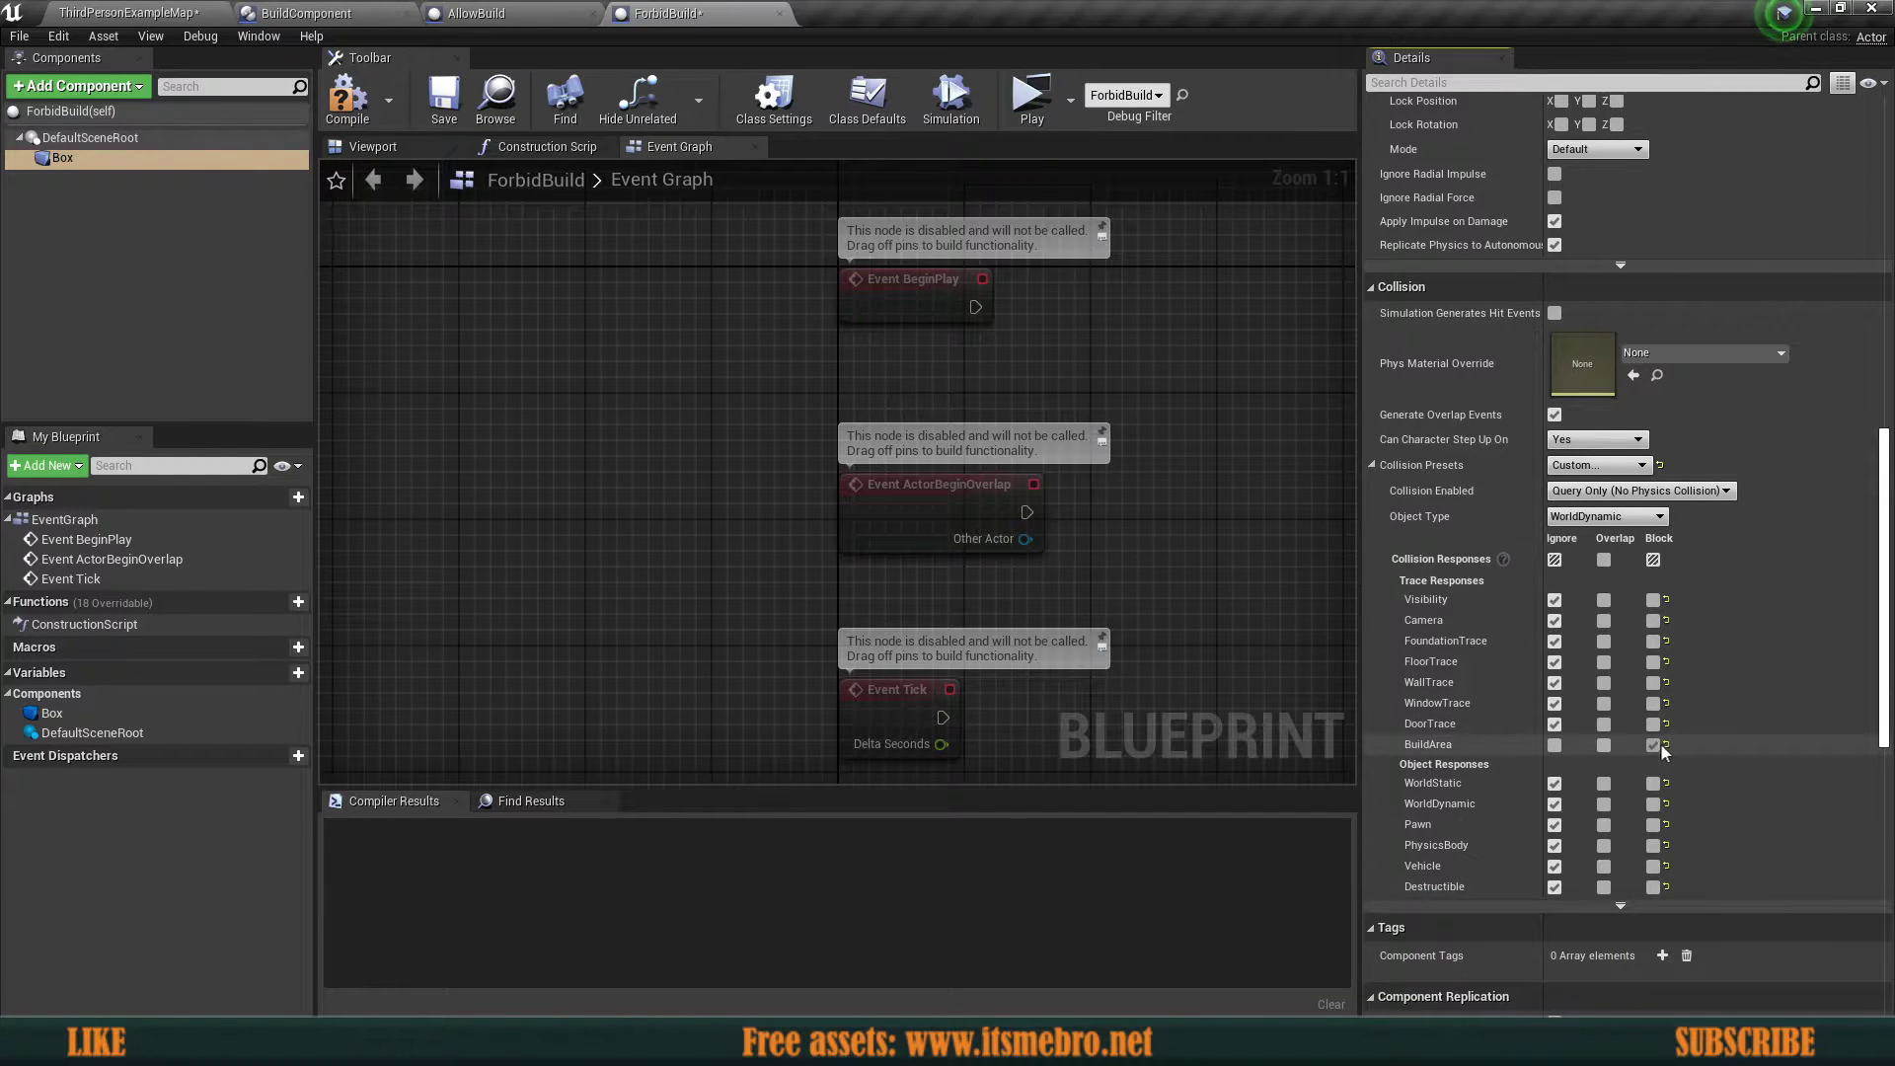
left_click(347, 99)
left_click(443, 99)
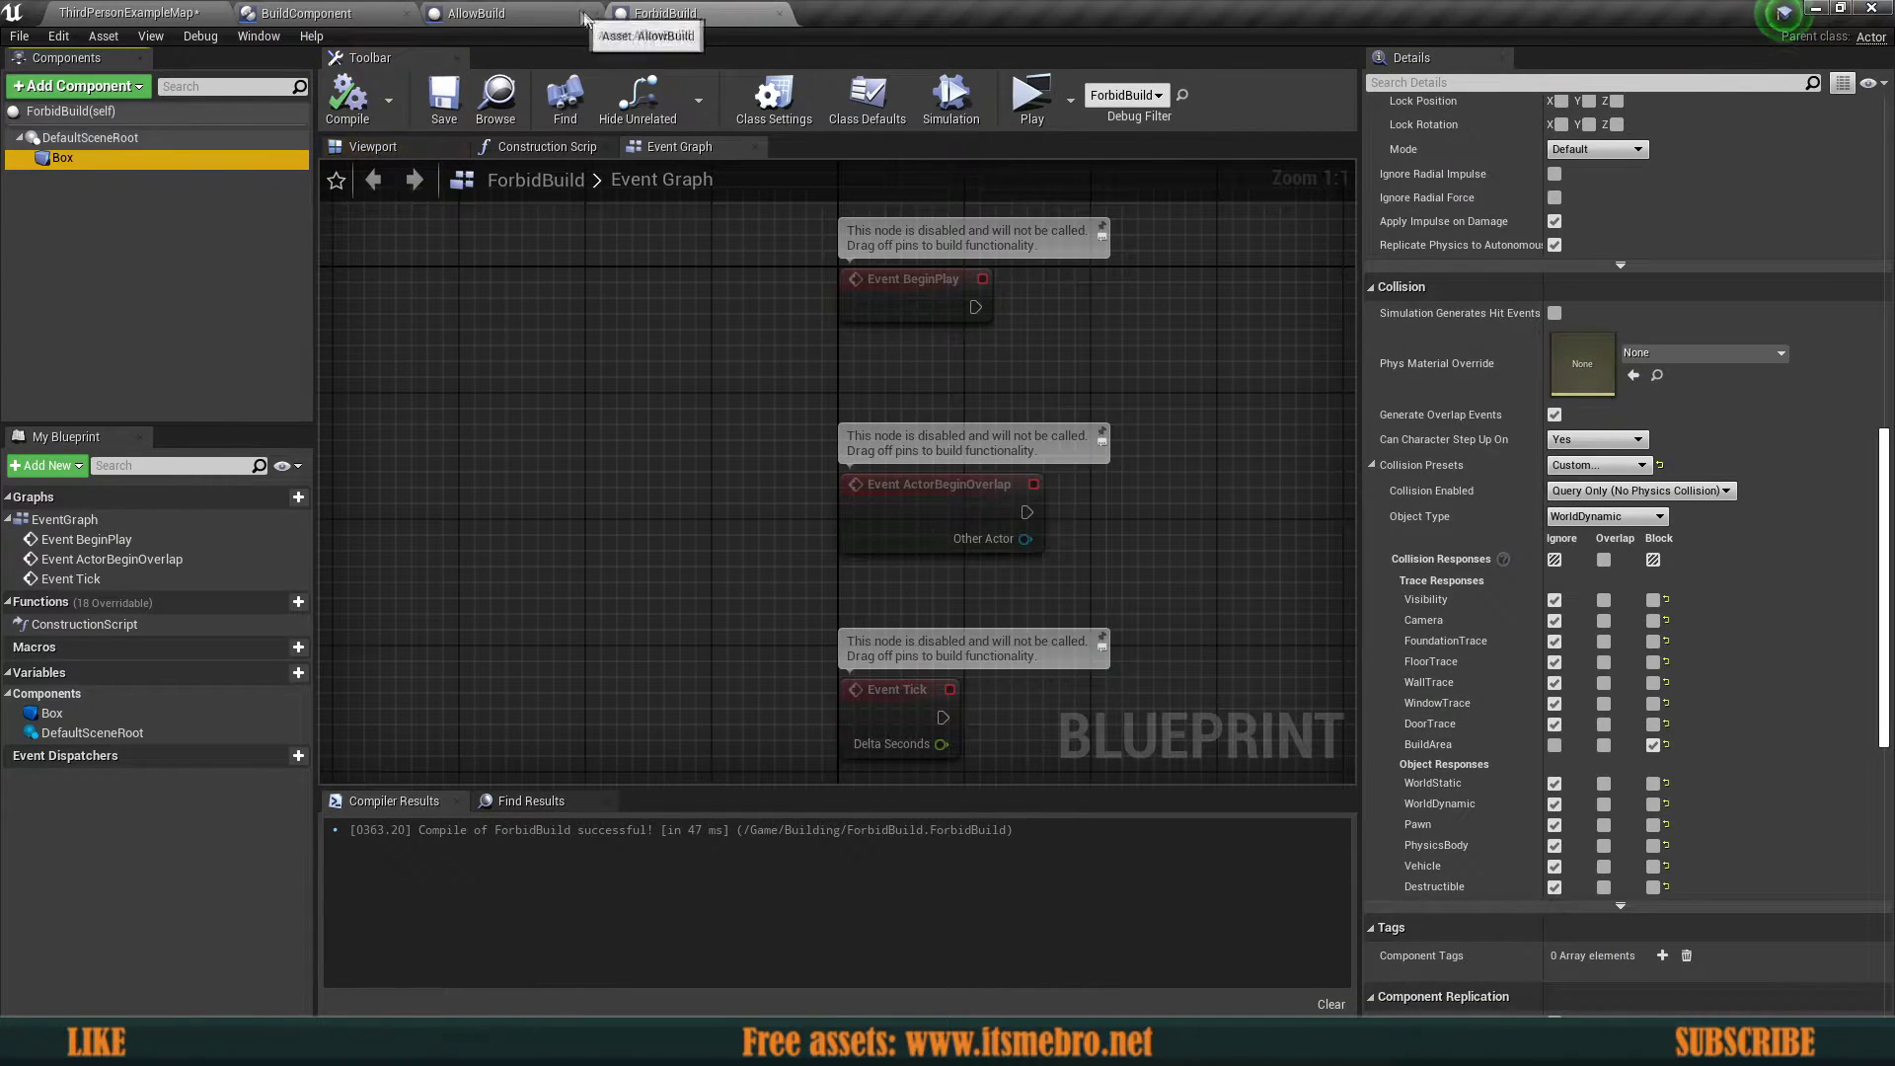